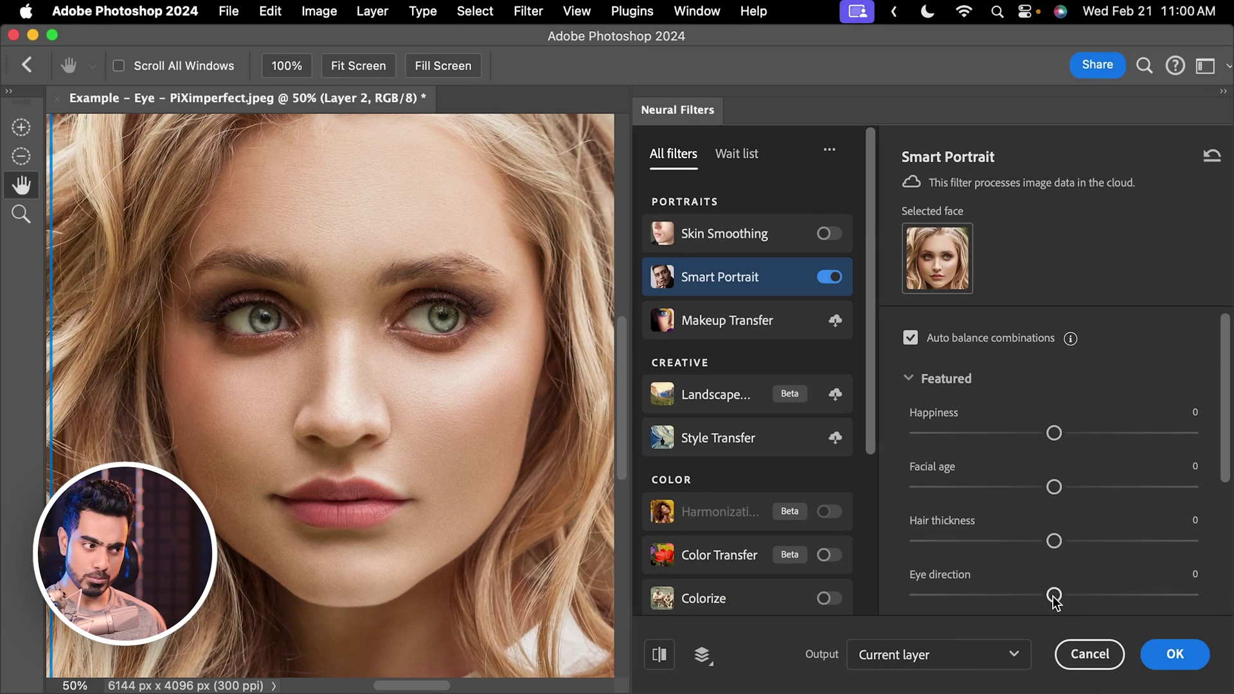
Compare Smart Portrait Eye direction at -37 and -50, then settle on +41, zooming in on the eyes.
left_click_drag(1054, 595, 951, 597)
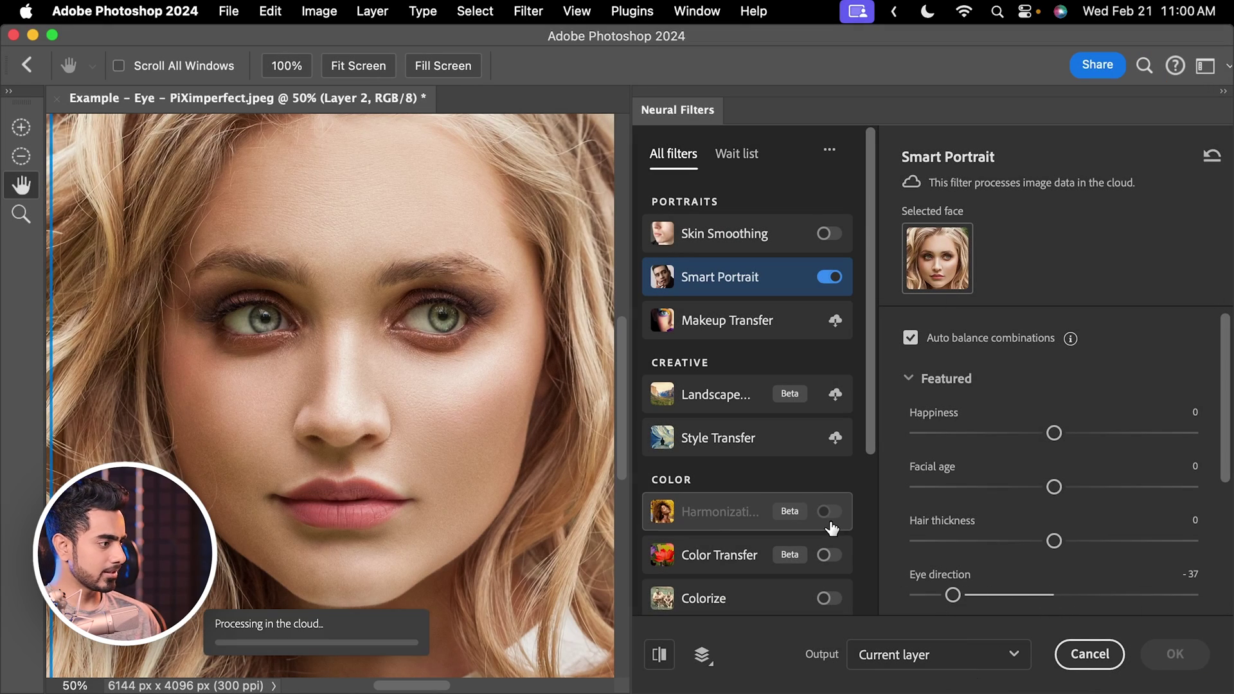
left_click(444, 352)
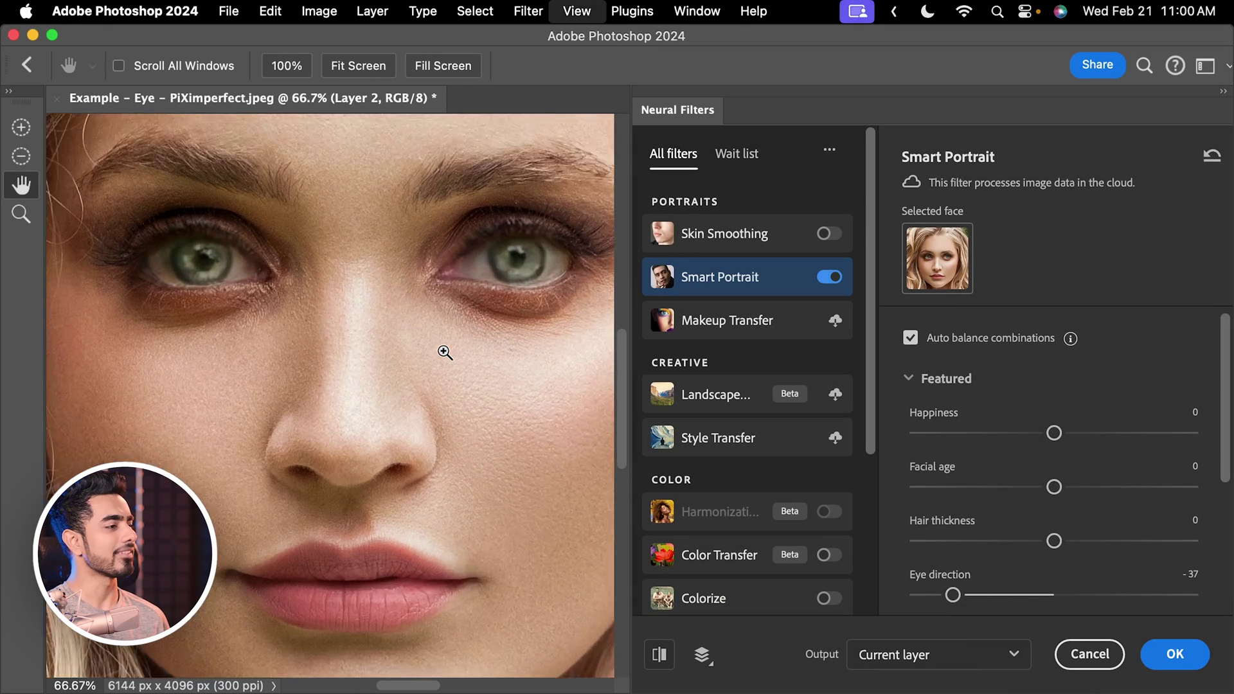
left_click(444, 352)
left_click_drag(385, 399, 353, 493)
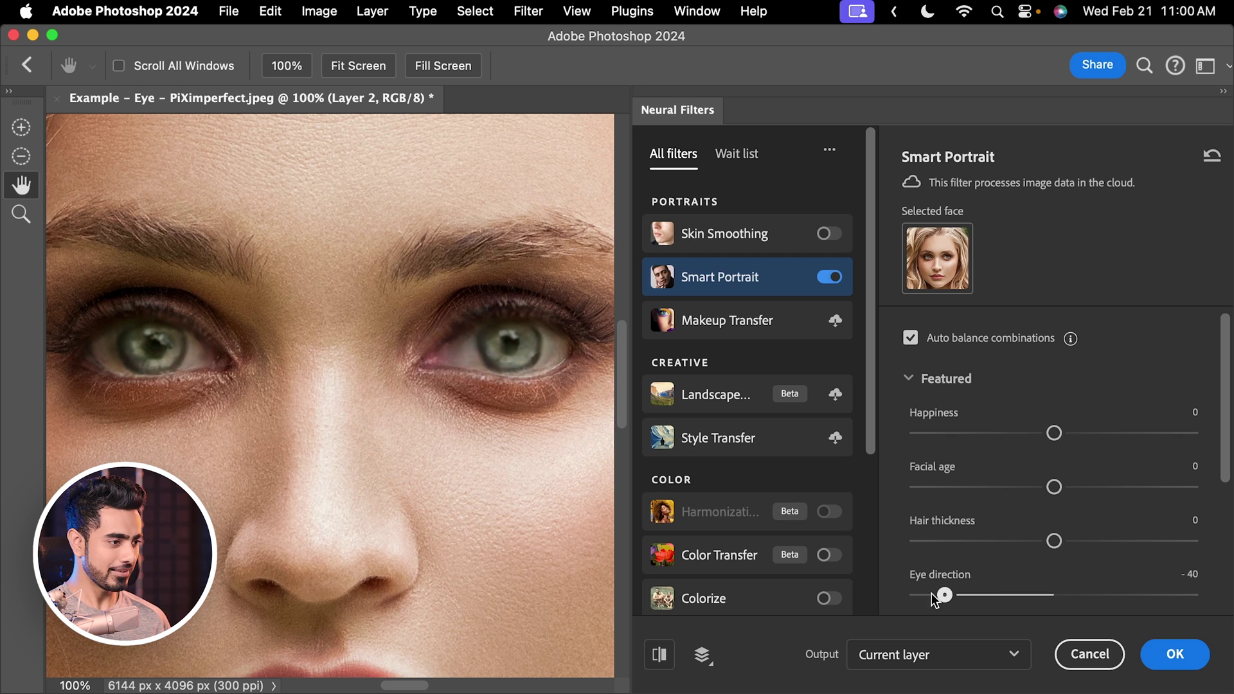
left_click_drag(931, 593, 907, 600)
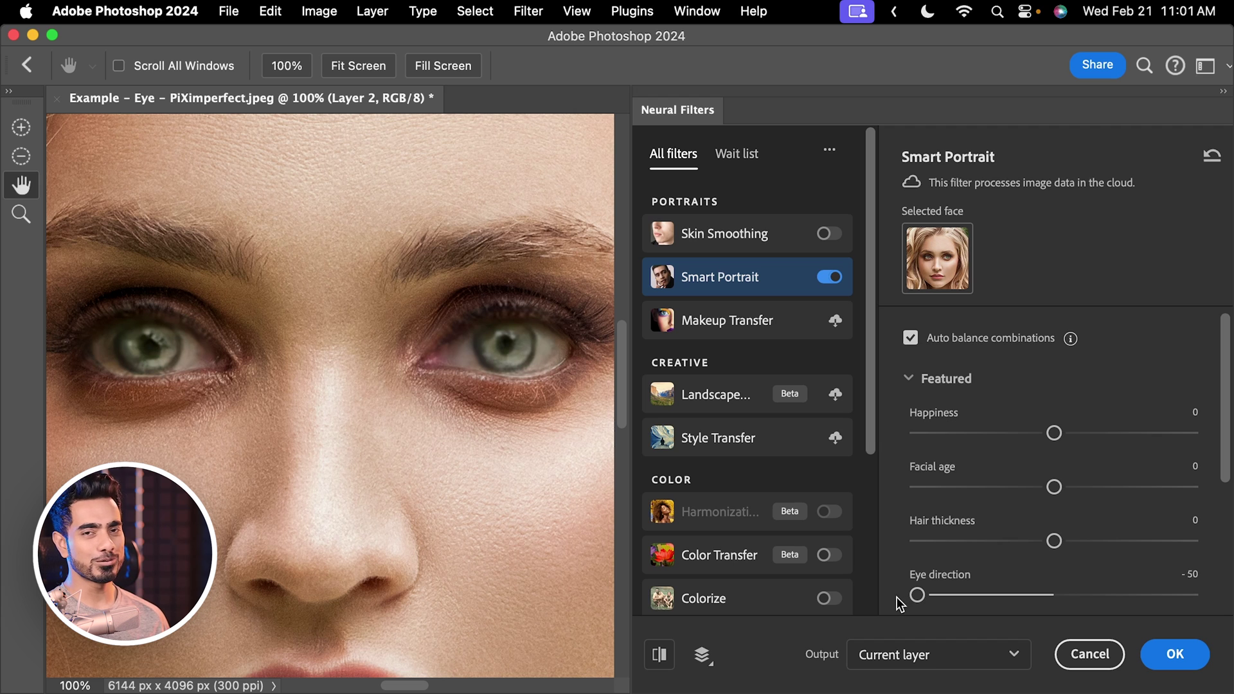
left_click_drag(923, 596, 1166, 595)
left_click_drag(588, 491, 551, 502)
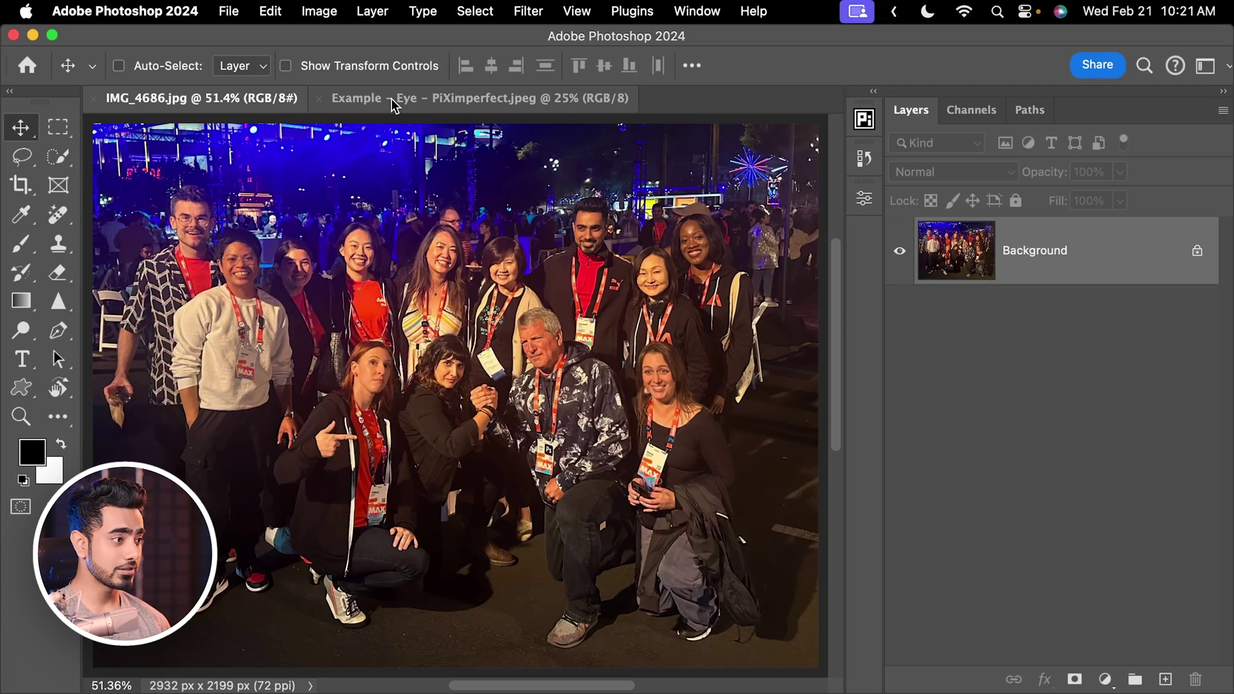
Zoom and pan IMG_4686.jpg until the red zip-up man's face fills the view.
left_click_drag(592, 248, 653, 252)
left_click_drag(598, 252, 544, 262)
left_click_drag(286, 279, 466, 355)
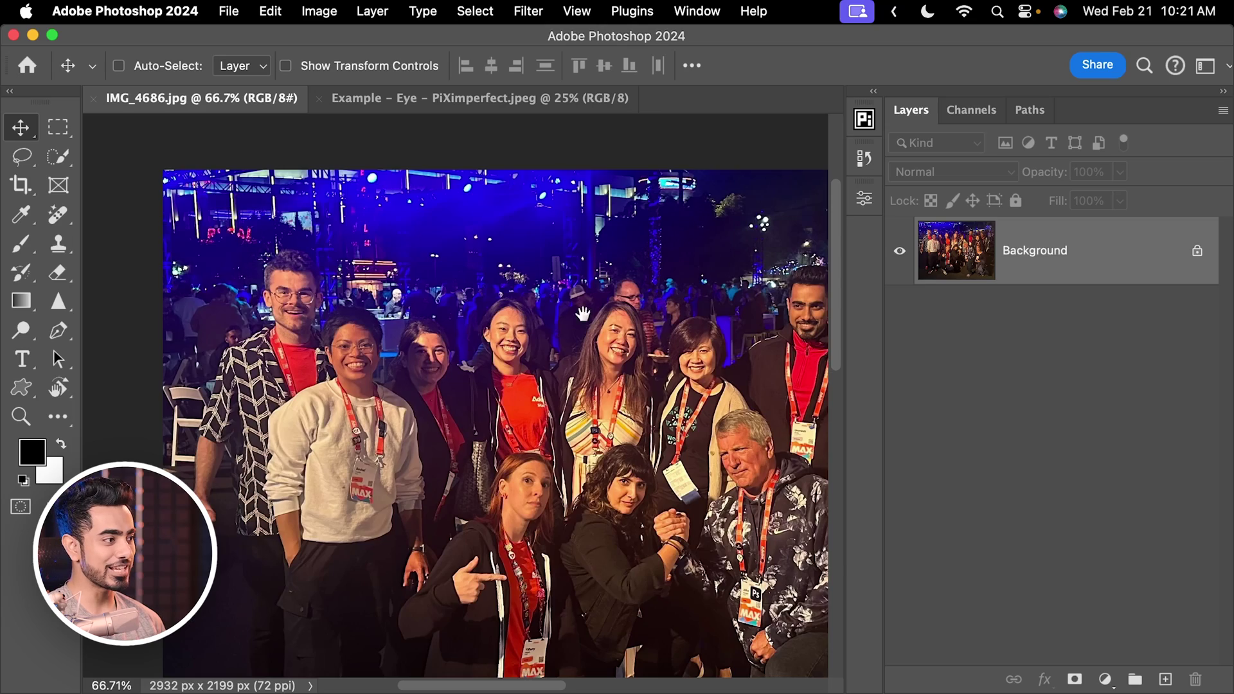
left_click_drag(583, 314, 440, 302)
left_click_drag(495, 256, 602, 248)
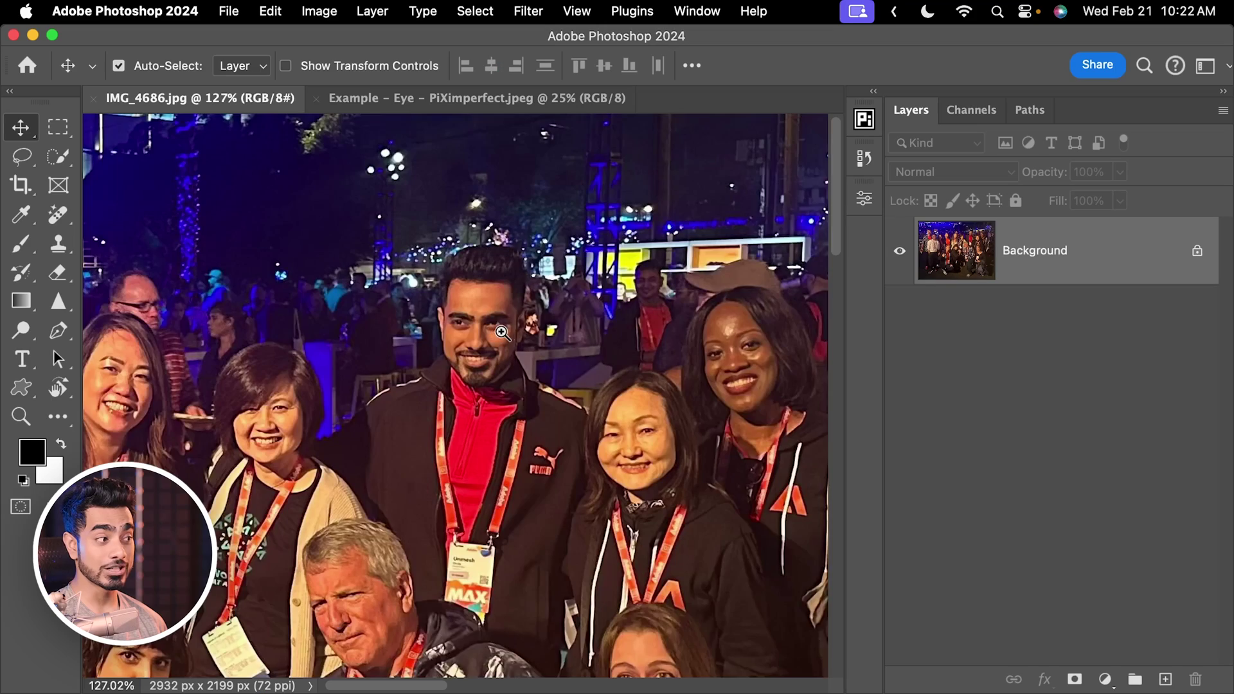
scroll(570, 320, "up", 5)
scroll(571, 319, "up", 4)
left_click_drag(537, 325, 512, 364)
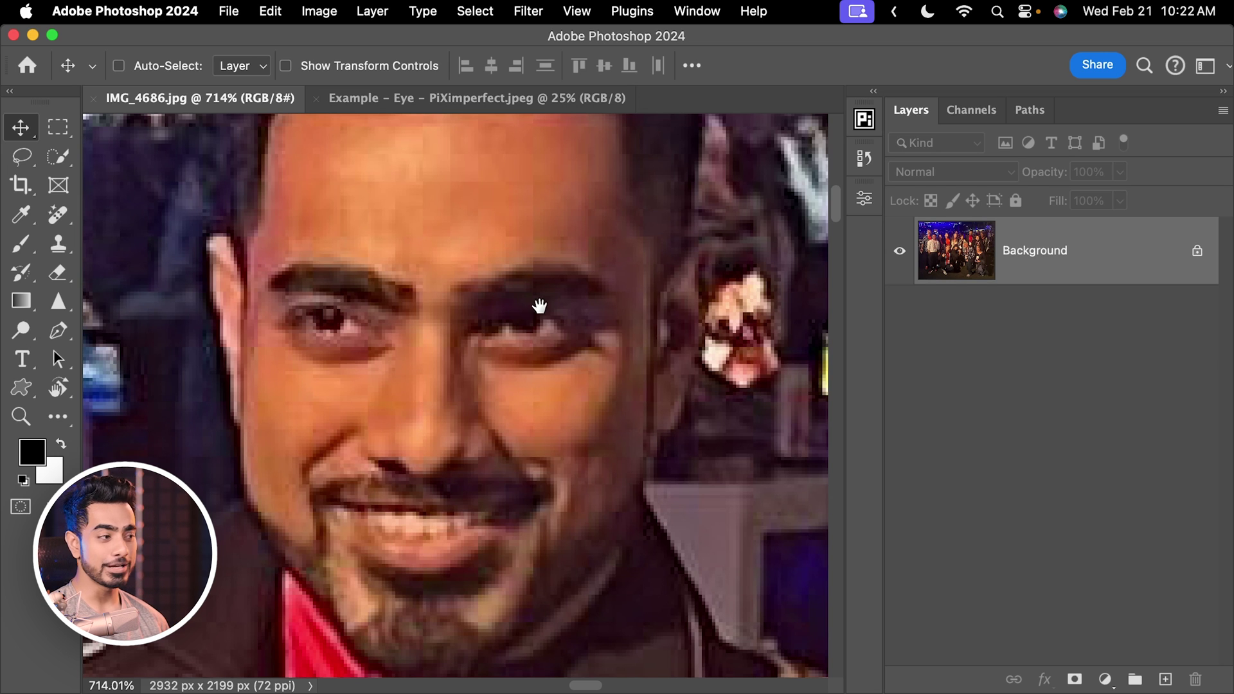
scroll(538, 325, "up", 1)
Lasso around the man's right eye.
left_click(21, 159)
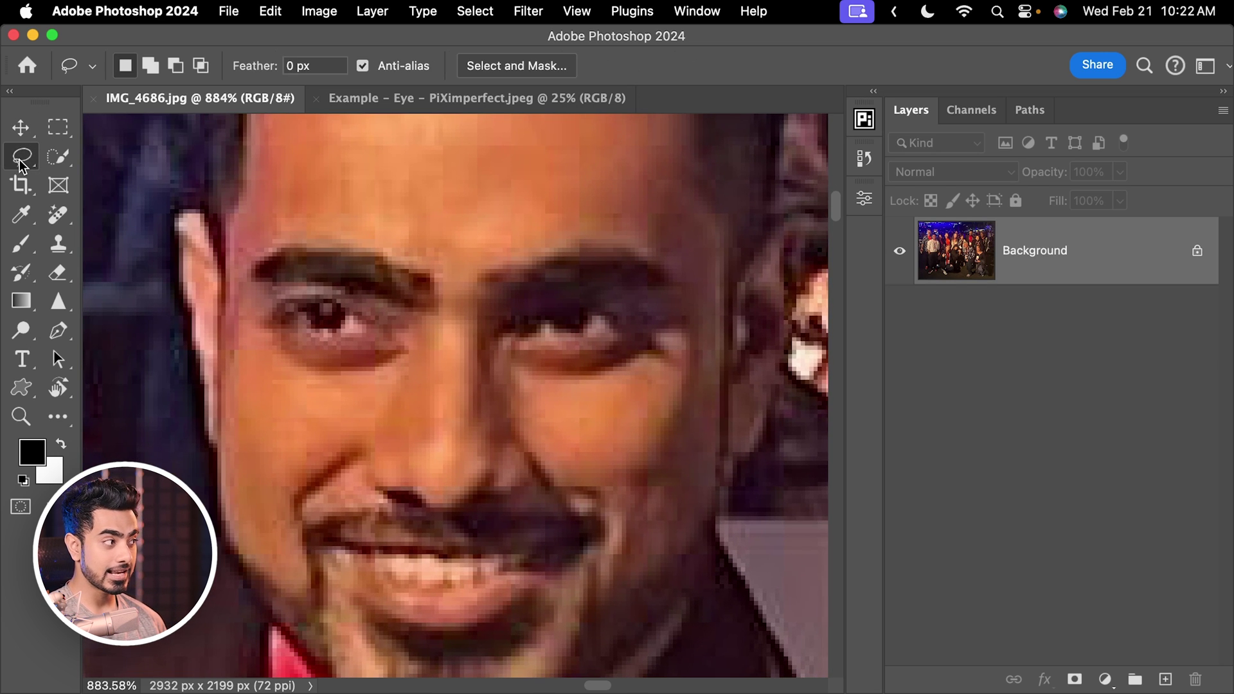
scroll(566, 302, "up", 3)
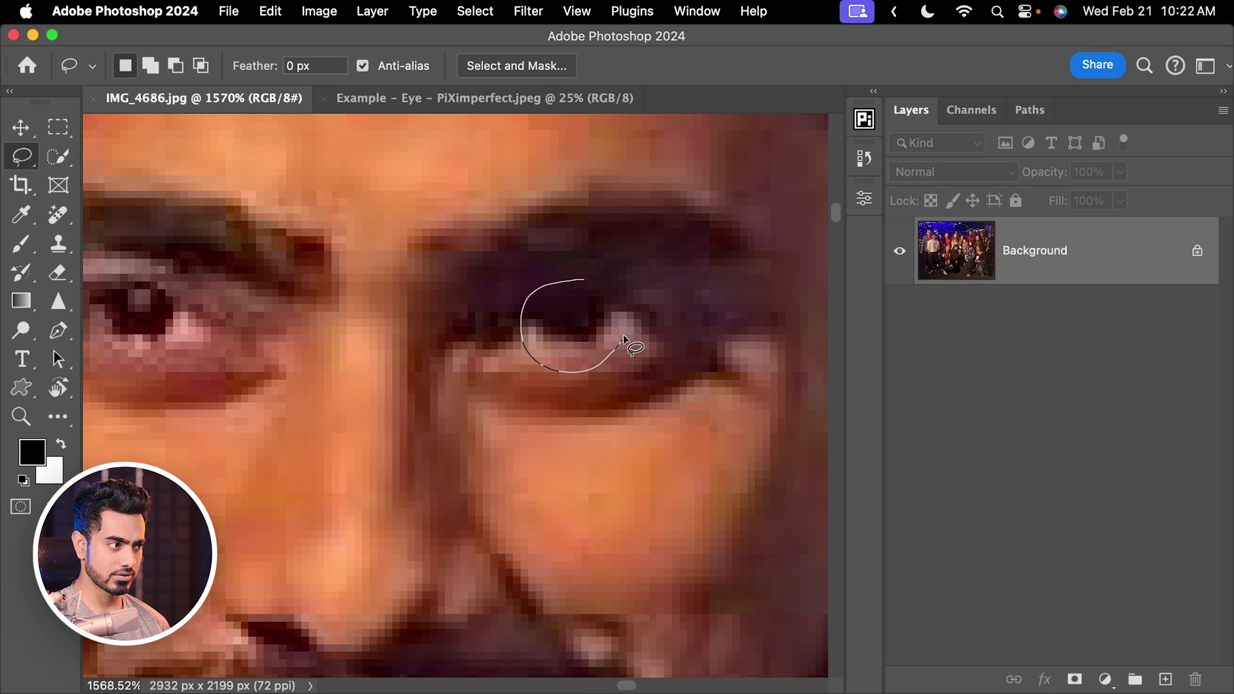
left_click_drag(627, 299, 601, 281)
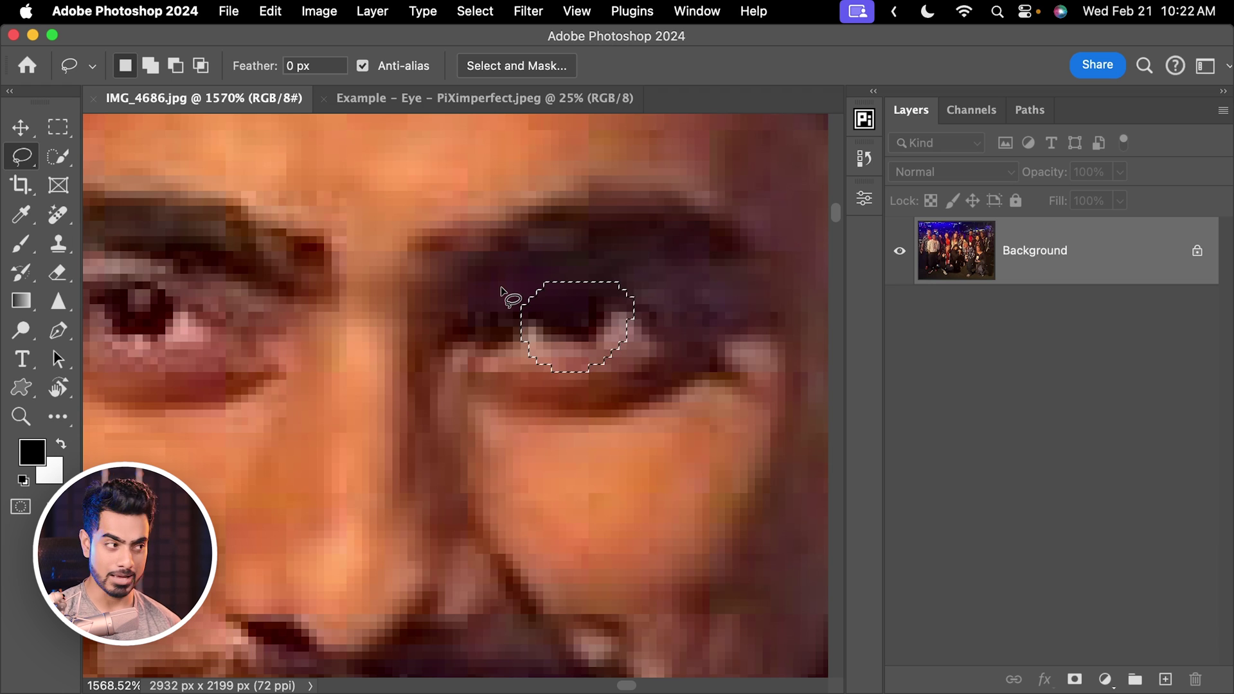
Shift-lasso the left eye to add it to the selection.
left_click_drag(279, 333, 507, 408)
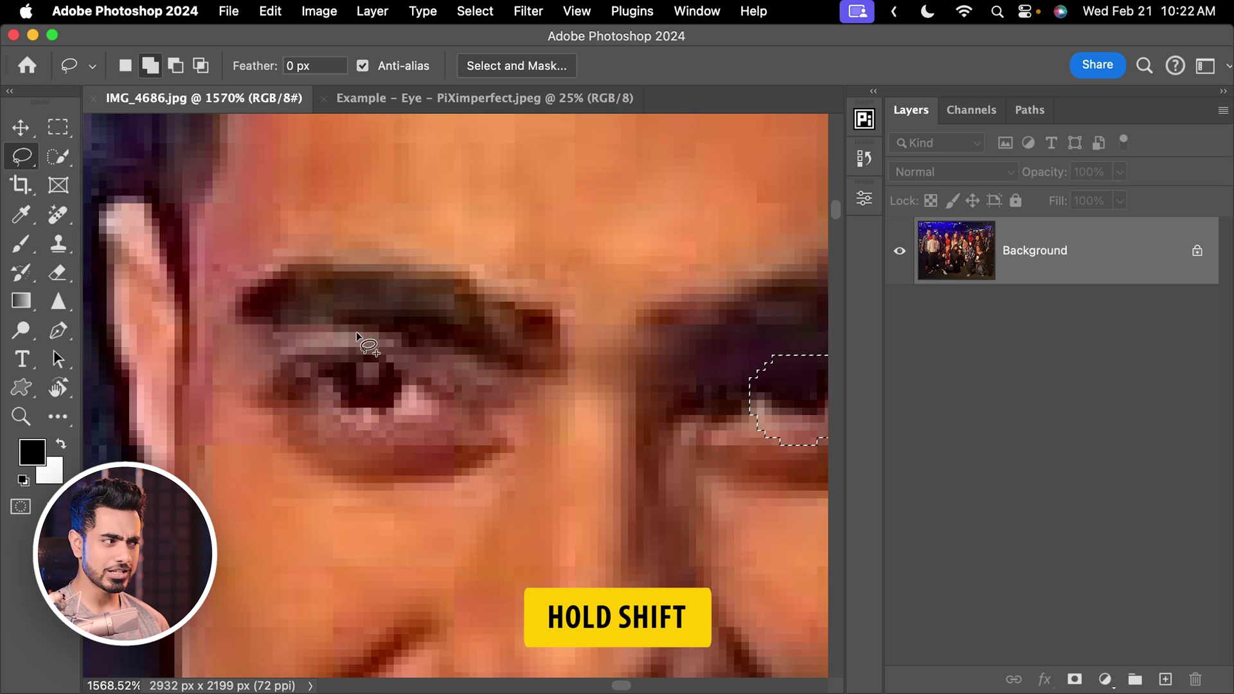
key("shift")
left_click_drag(323, 342, 313, 375)
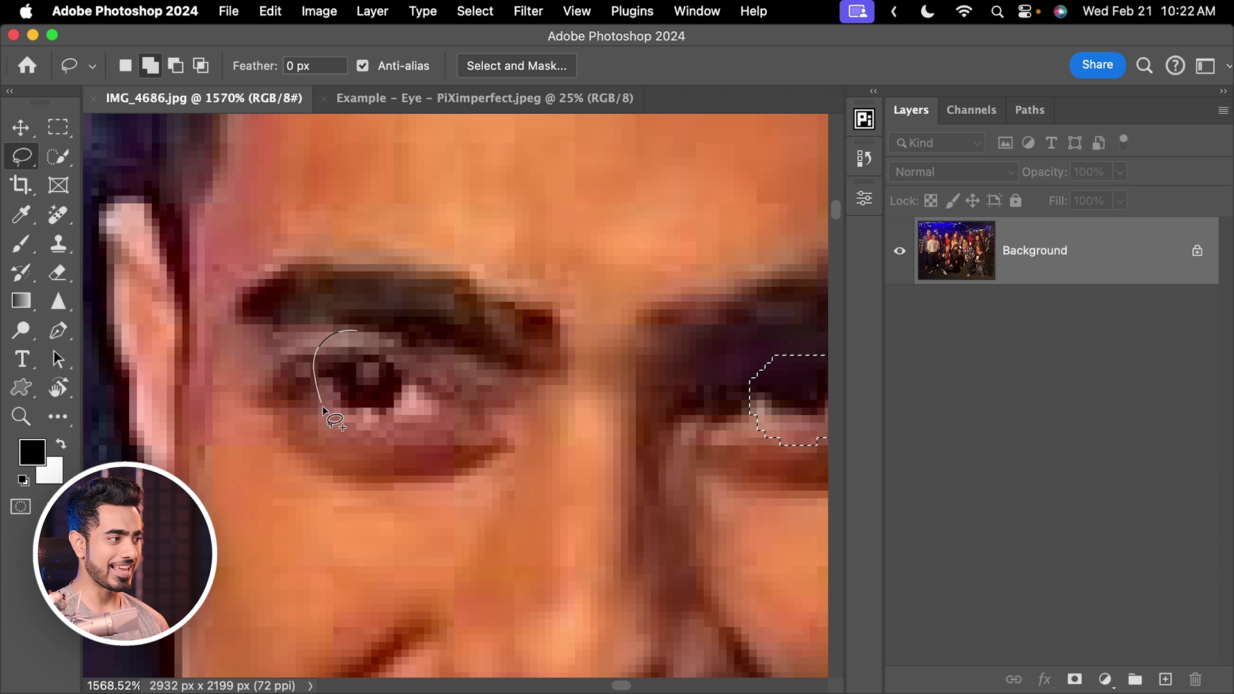
mouse_move(388, 443)
left_mouse_down()
mouse_move(426, 417)
mouse_move(432, 370)
mouse_move(386, 332)
mouse_move(353, 332)
left_mouse_up()
scroll(518, 336, "down", 3)
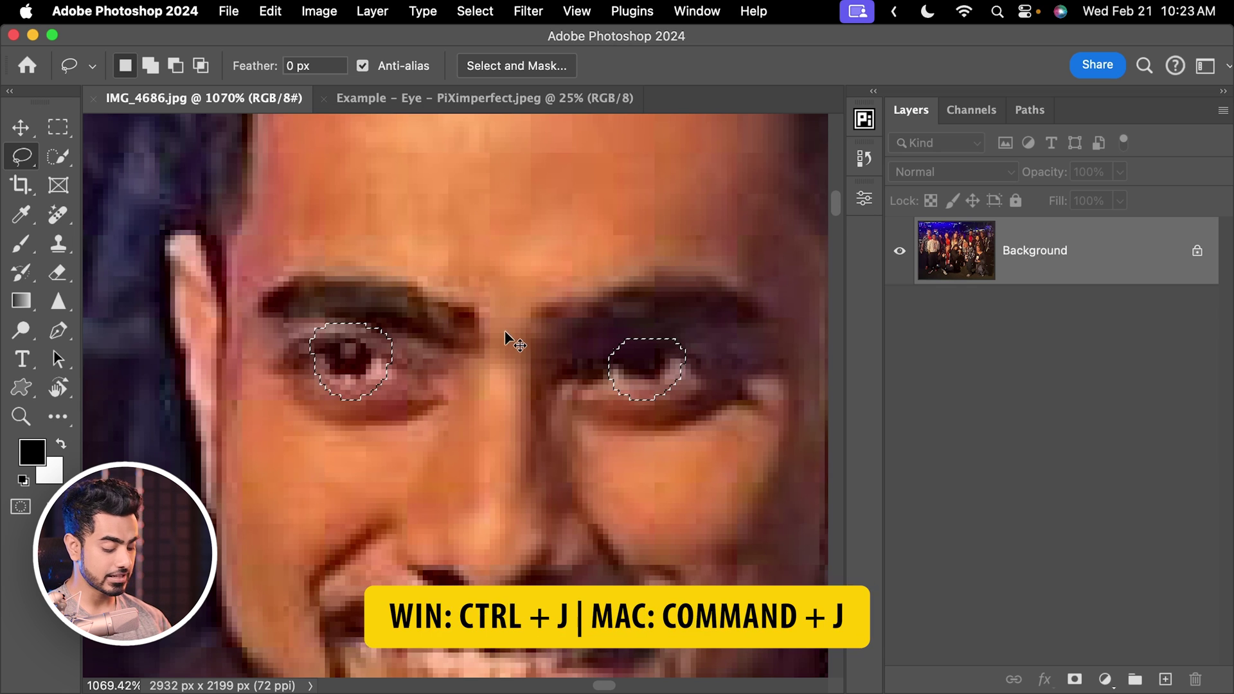
Copy the selected eyes to a new Layer 1 and check it by toggling the Background.
key("super+j")
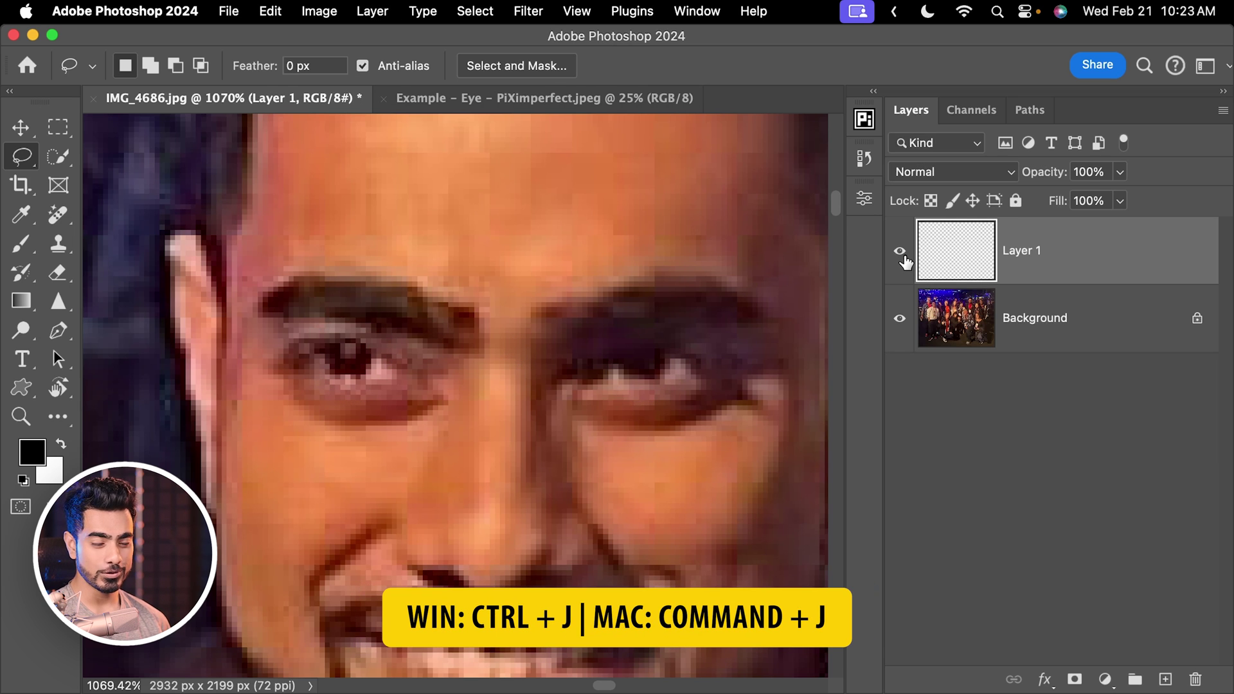
left_click(899, 257, "alt")
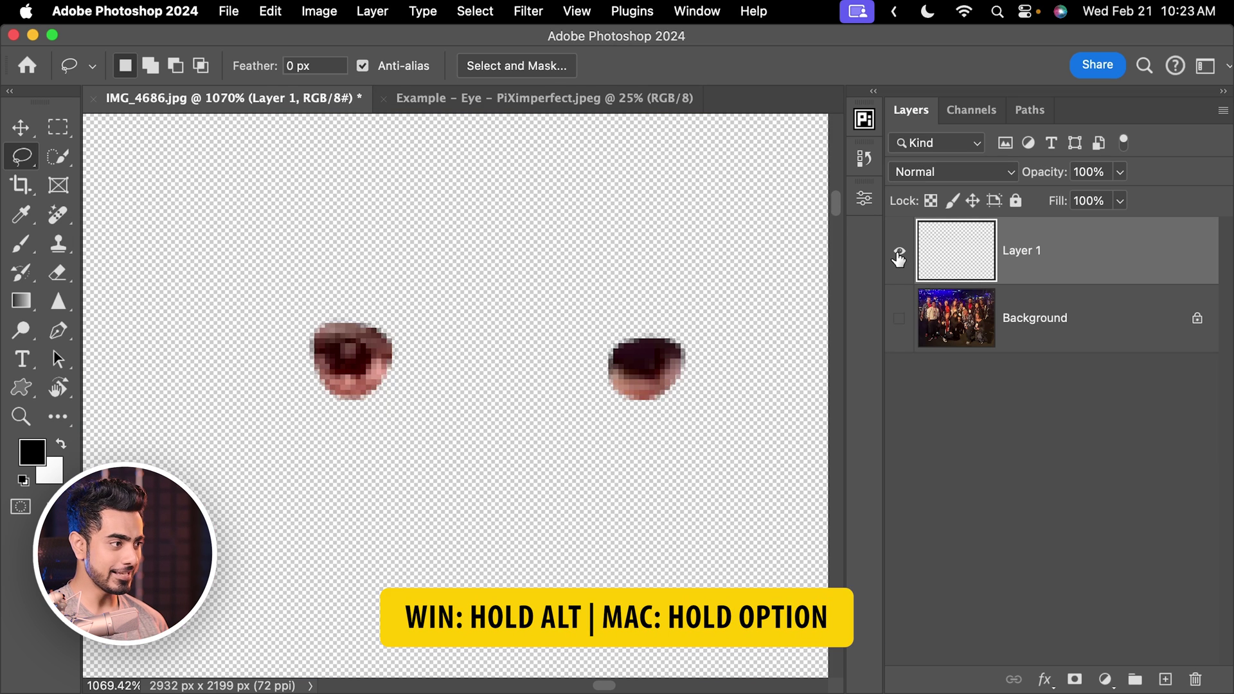
left_click(900, 257, "alt")
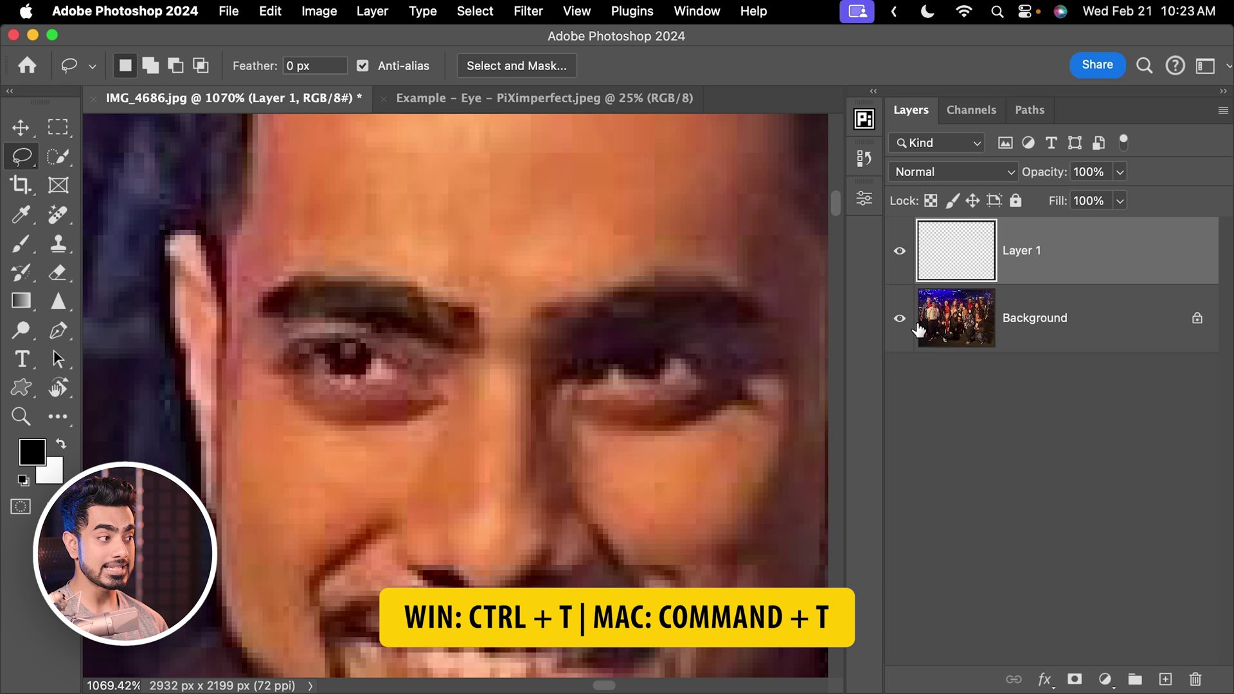
Shift the copied eyes two pixels right with Free Transform and commit.
key("super+t")
key("Right")
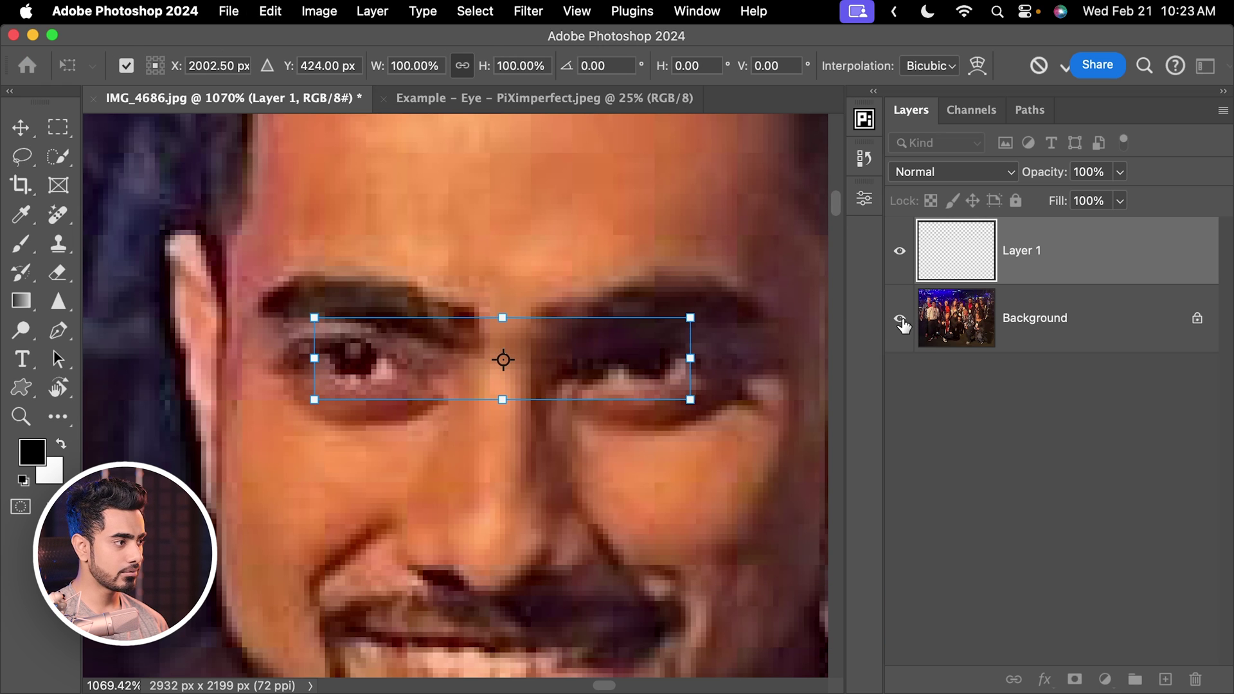
key("Right")
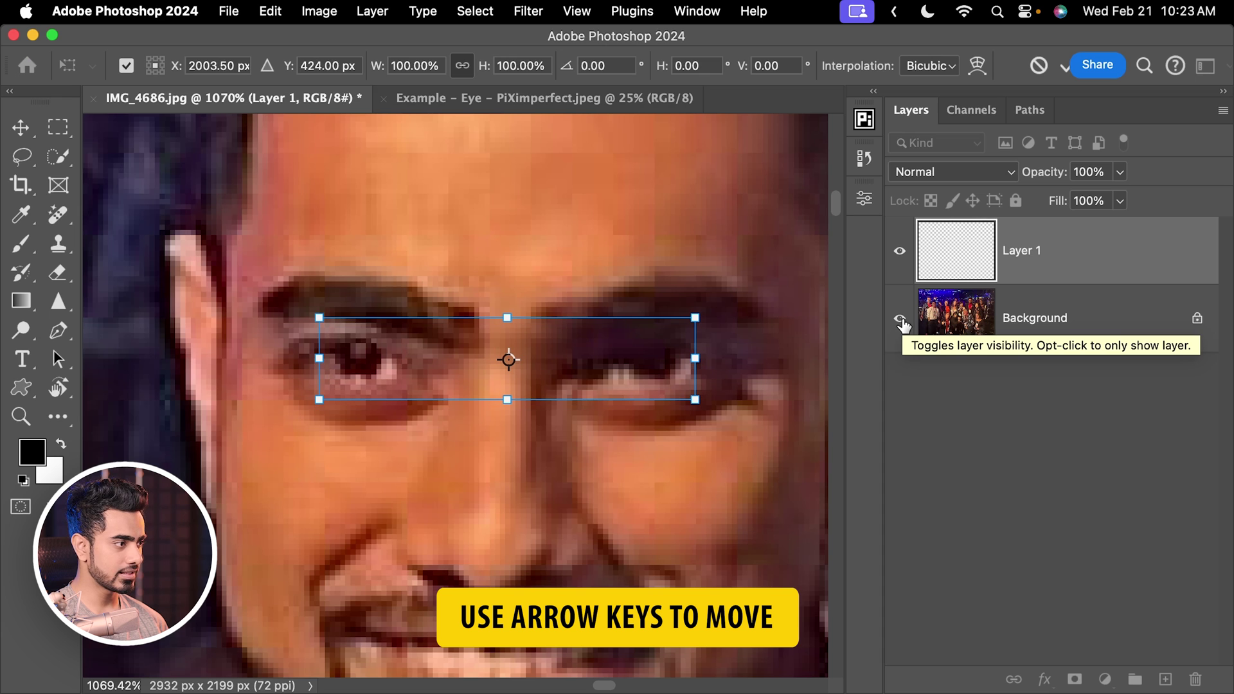
key("Return")
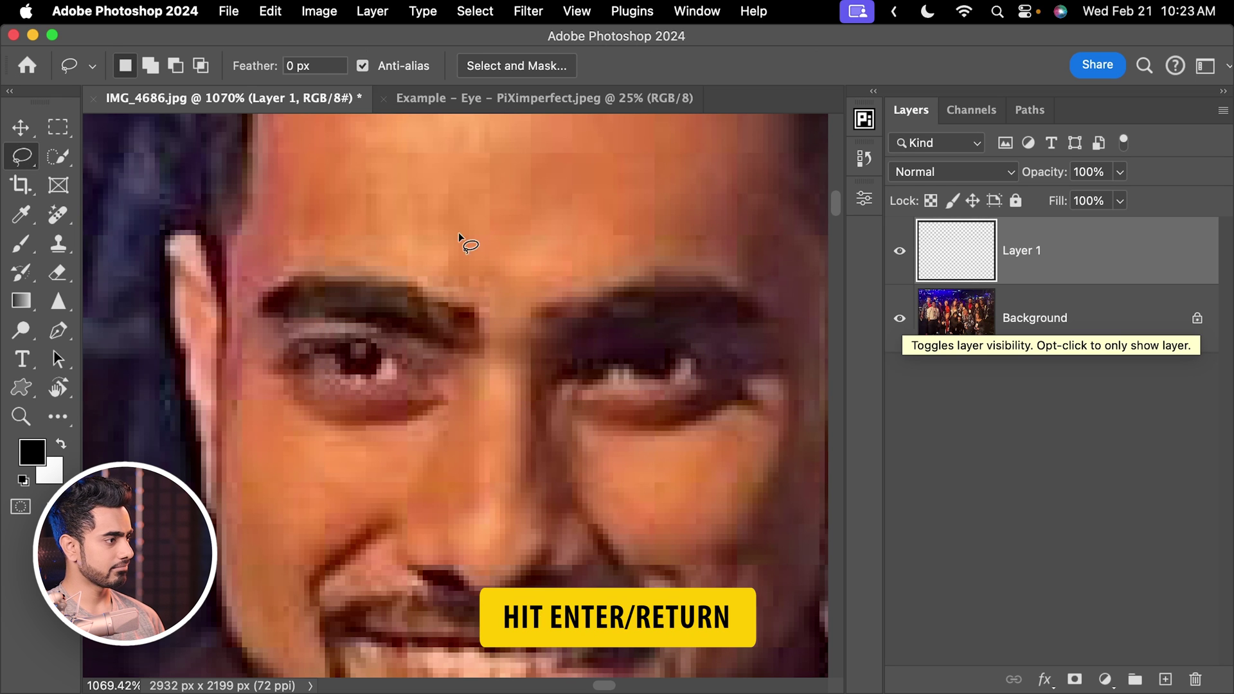
Compare the eye layer on and off, zoom in on the left eye, and choose the Brush.
left_click_drag(509, 228, 414, 247)
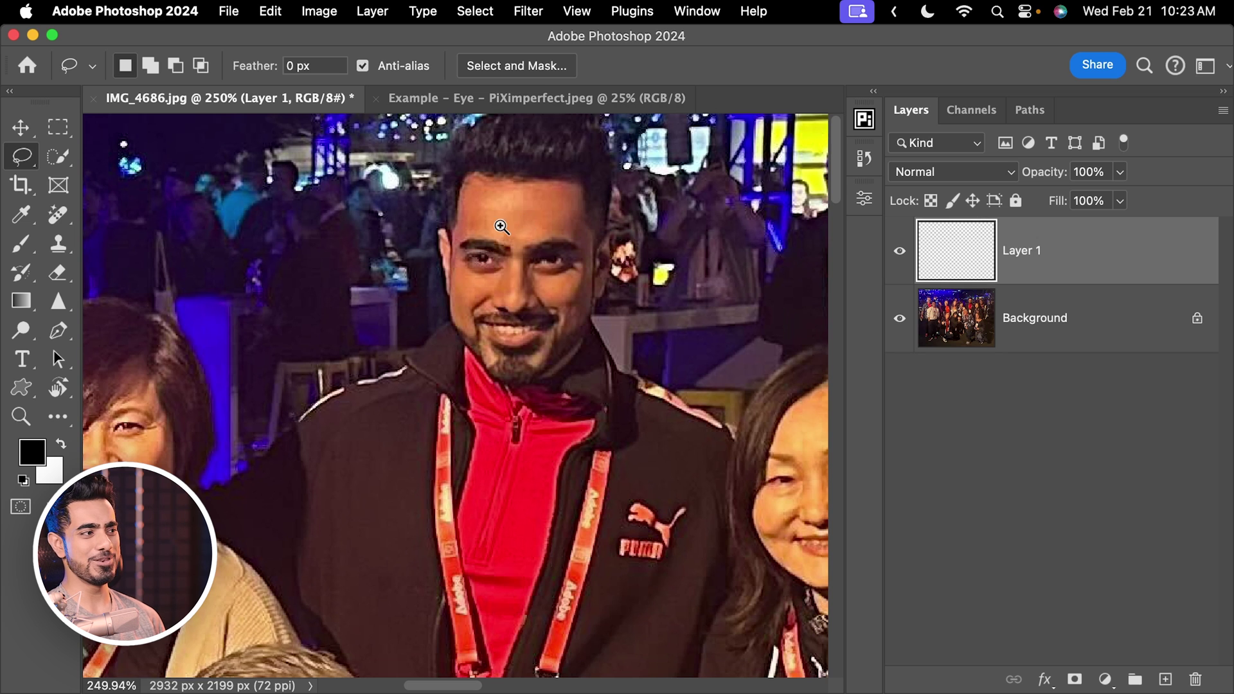
left_click_drag(502, 227, 623, 238)
left_click(898, 252)
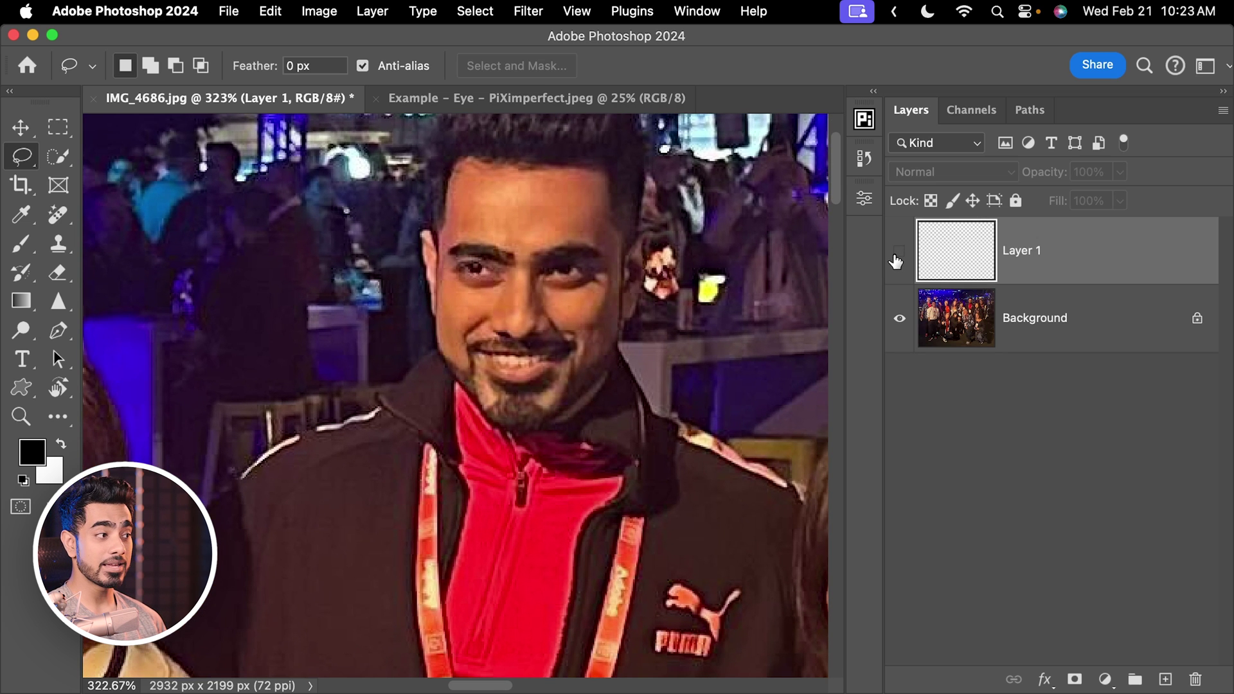
left_click(897, 252)
left_click_drag(473, 229, 598, 252)
left_click_drag(534, 330, 466, 229)
left_click_drag(406, 295, 428, 299)
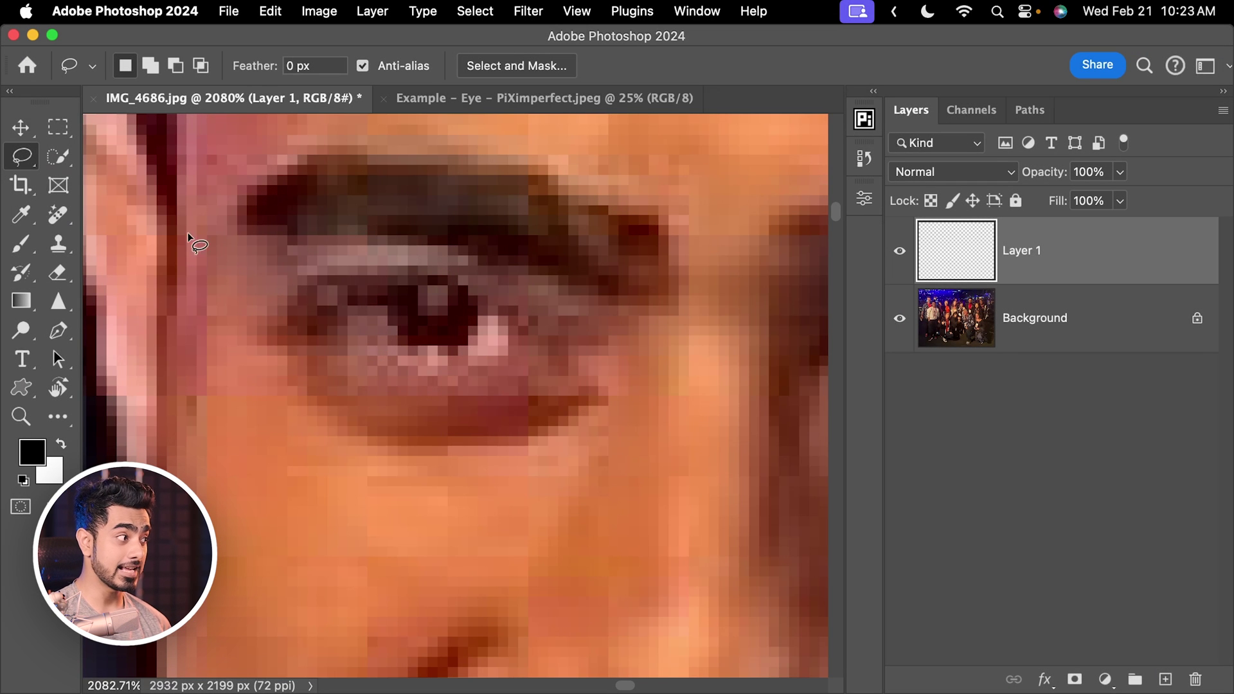
left_click(23, 246)
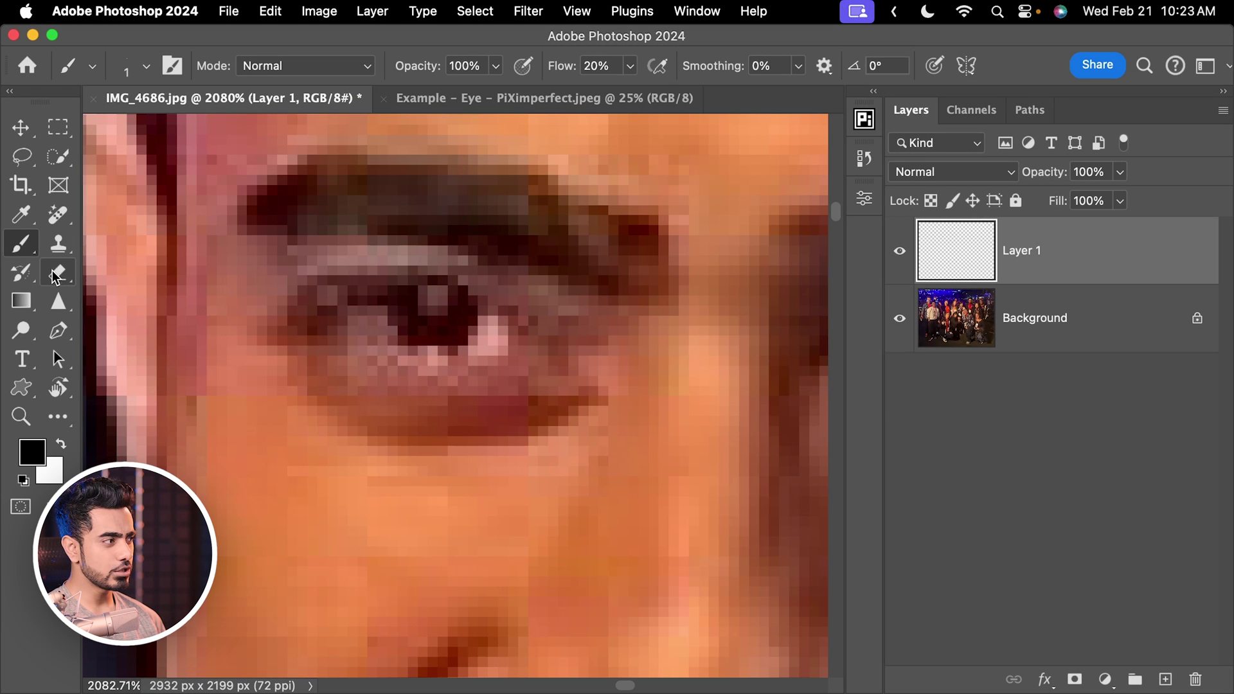
Sample the pink skin tone near the eye as the brush colour.
left_click(23, 217)
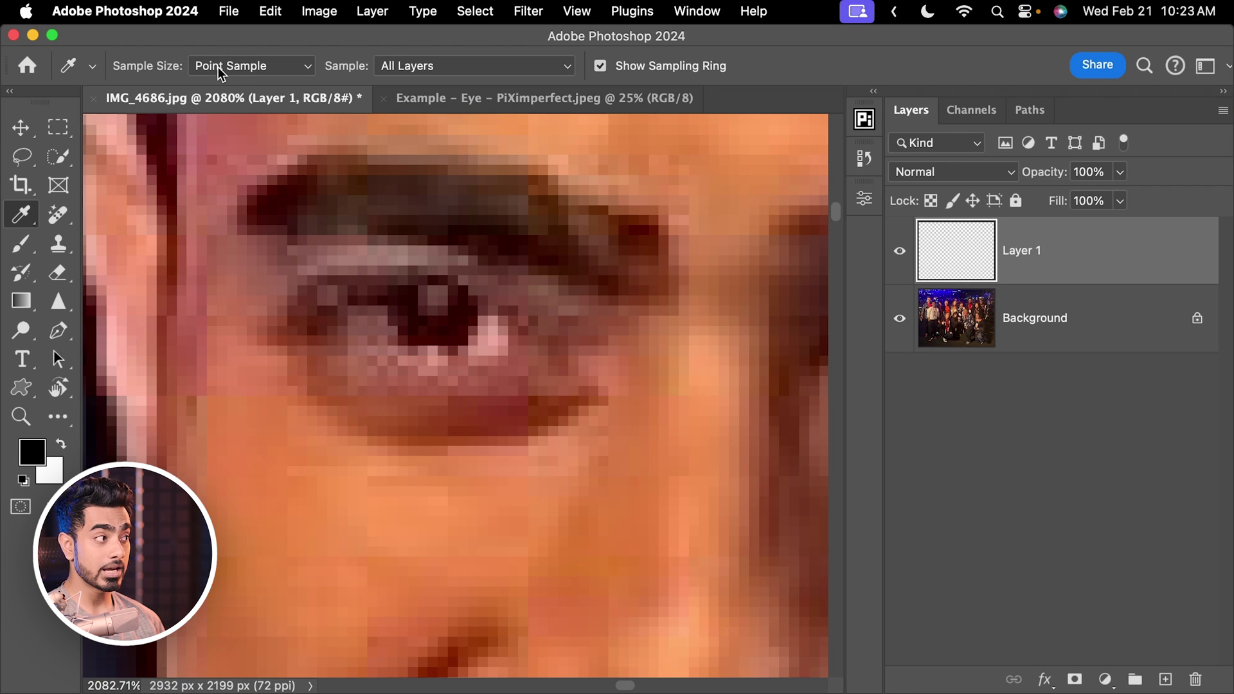
left_click(234, 70)
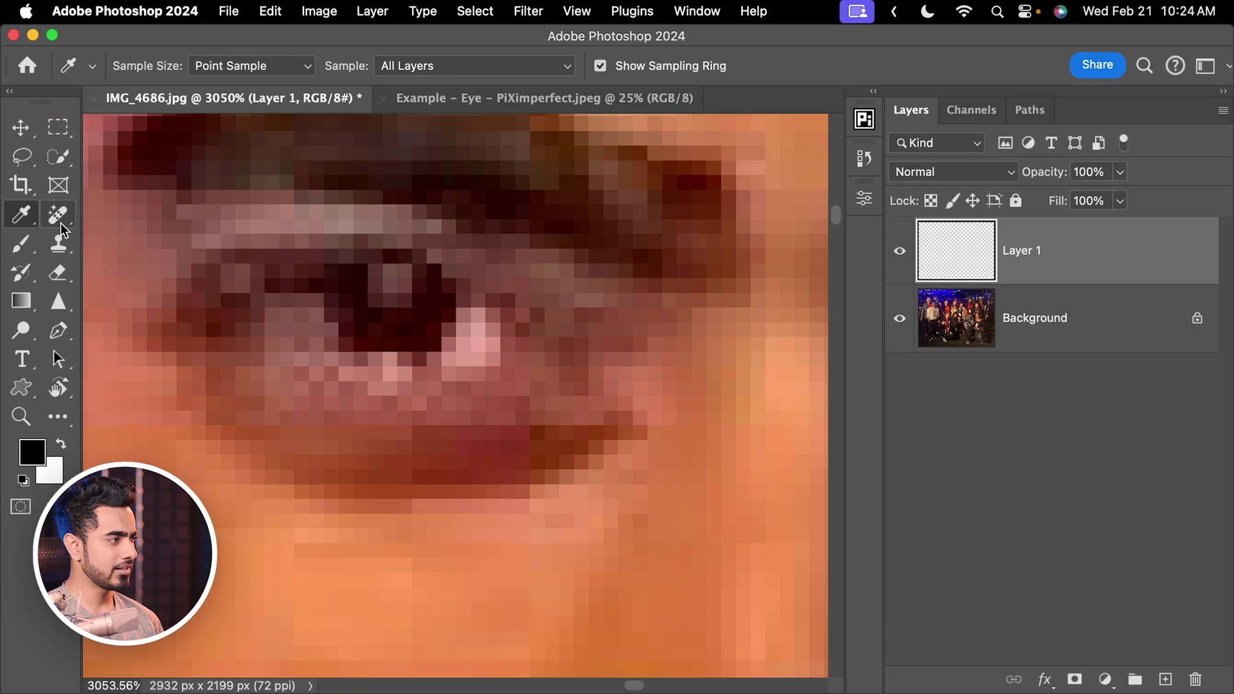
left_click(20, 244)
left_click(480, 336, "alt")
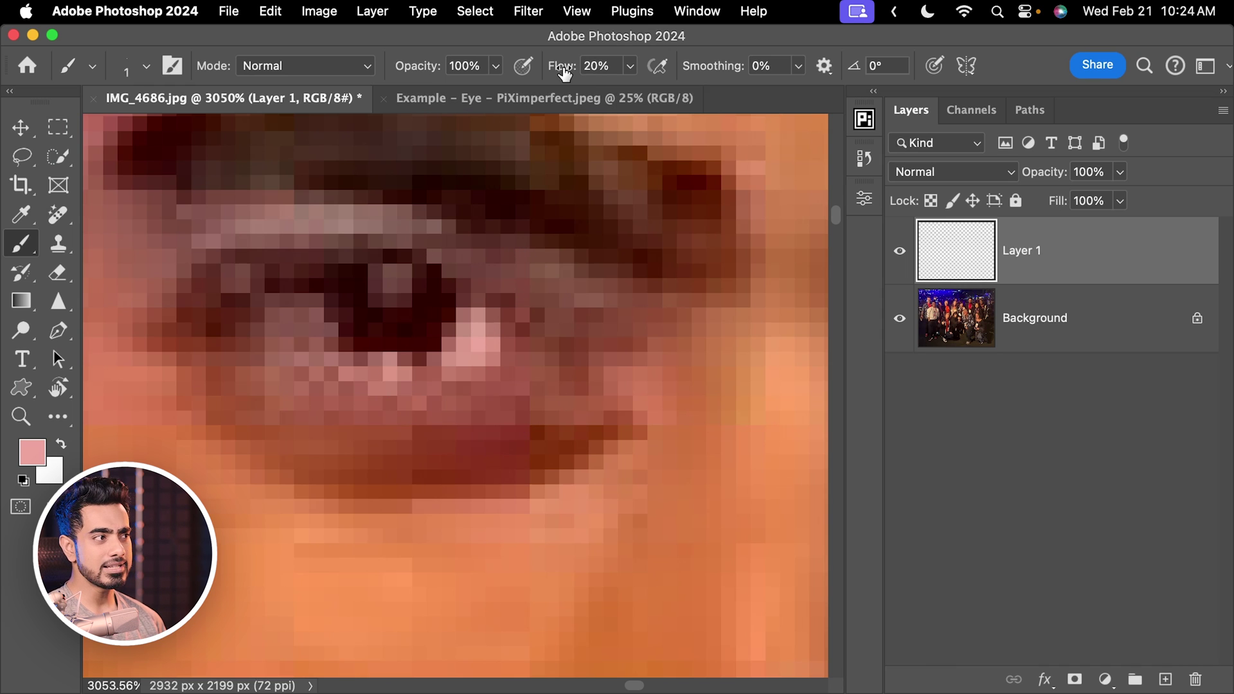
Raise brush flow to 35% and zoom out to the whole group photo.
left_click_drag(563, 66, 588, 66)
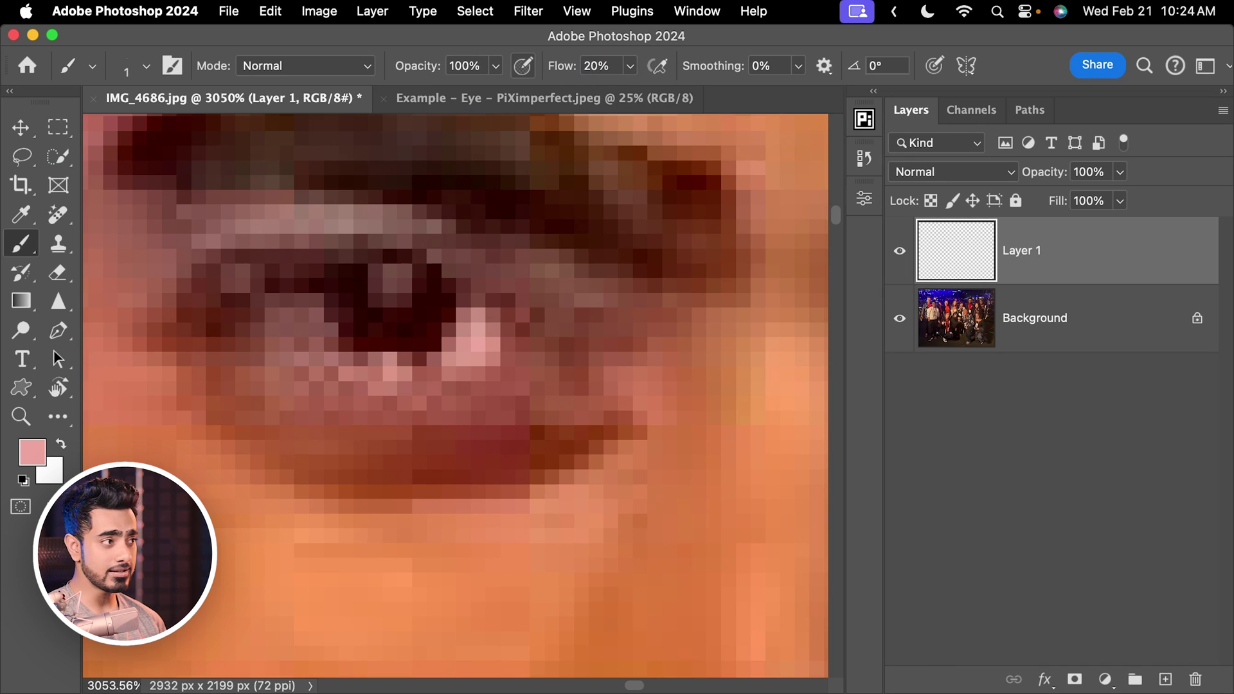
left_click_drag(314, 294, 349, 305)
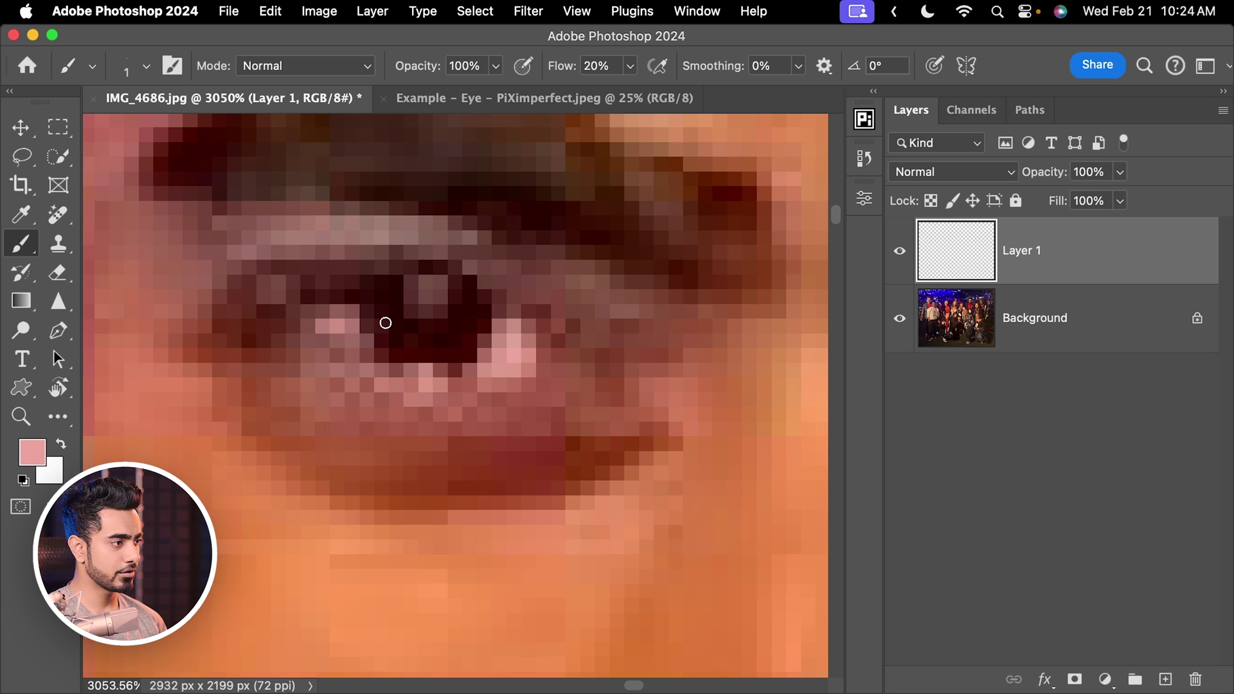
left_click_drag(424, 291, 376, 303)
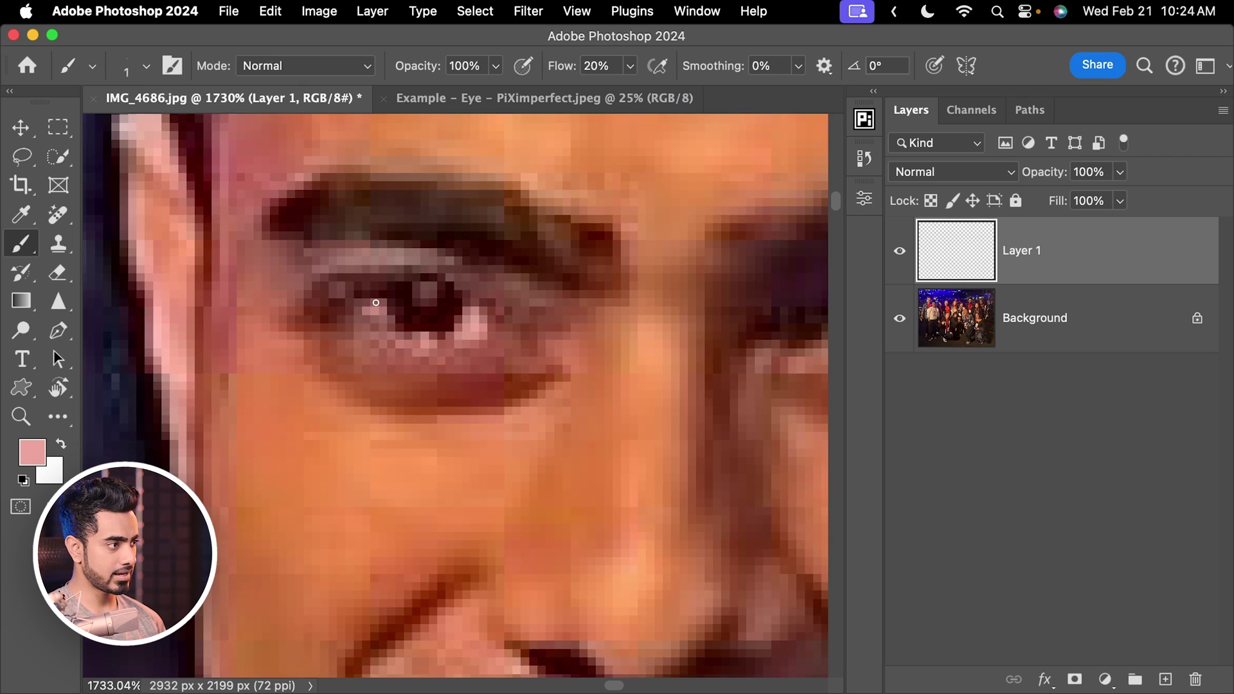
left_click_drag(474, 289, 421, 295)
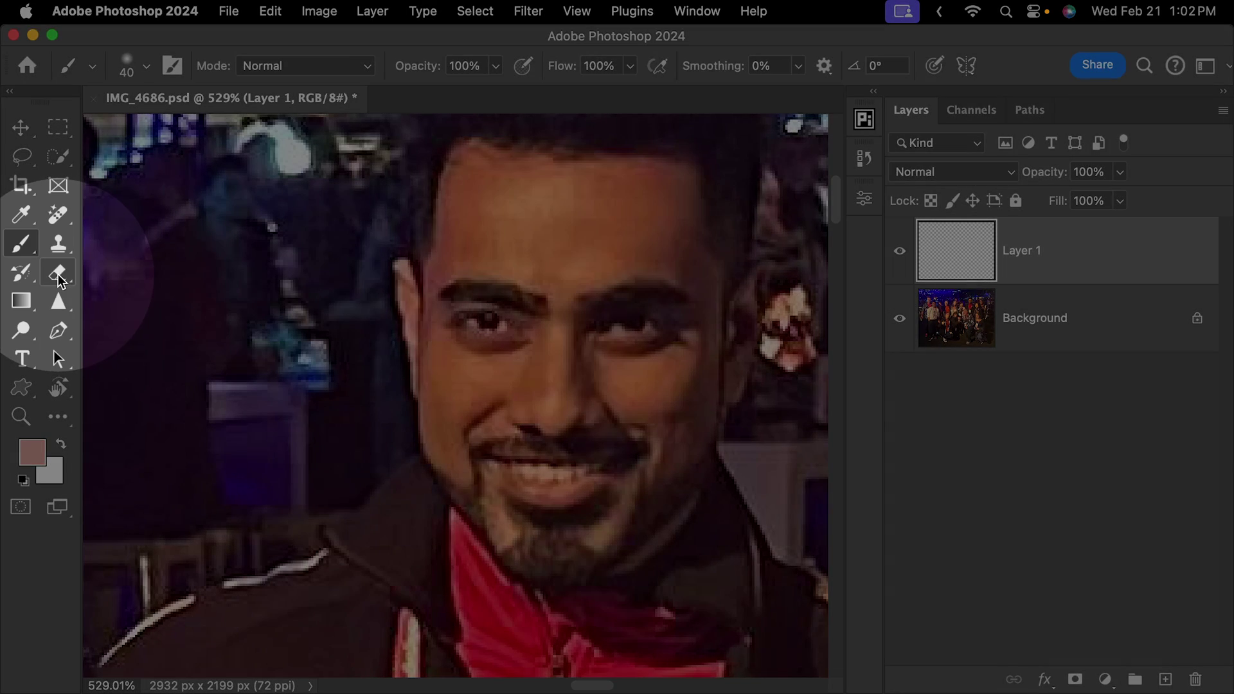
Switch to the Eraser, zoom in on the man's eye and enlarge the eraser.
left_click(57, 275)
mouse_move(500, 326)
left_mouse_down()
mouse_move(569, 324)
mouse_move(465, 375)
left_mouse_up()
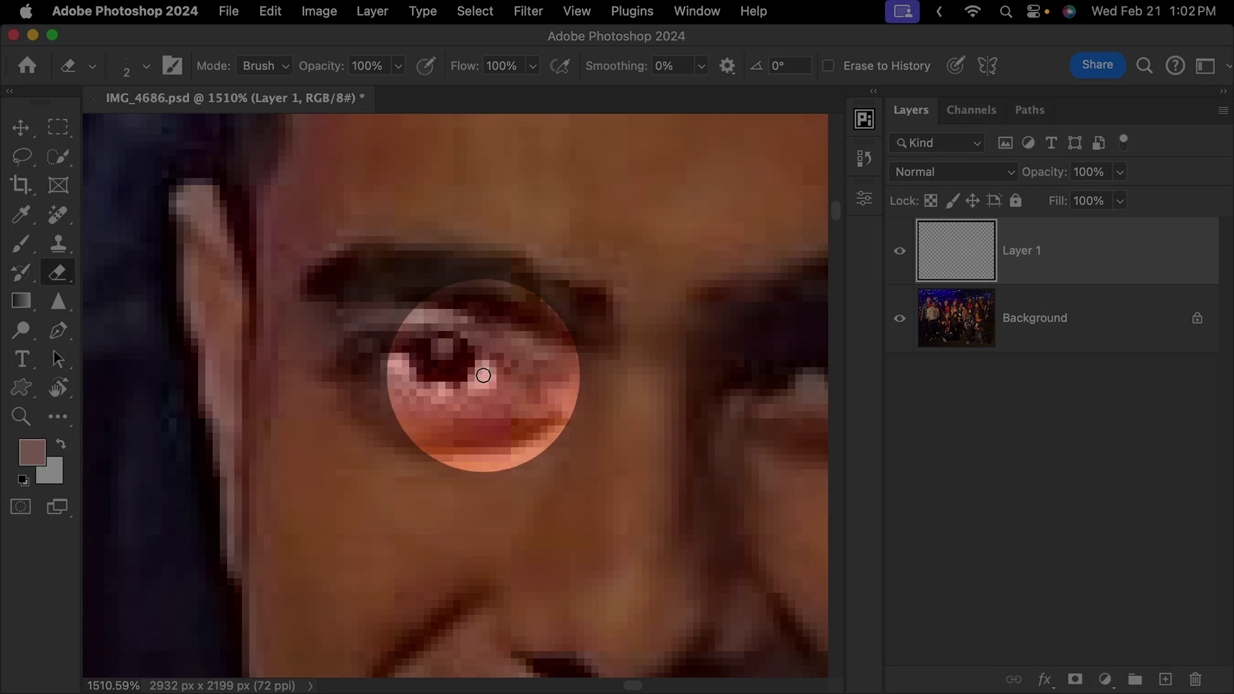
key("bracketright")
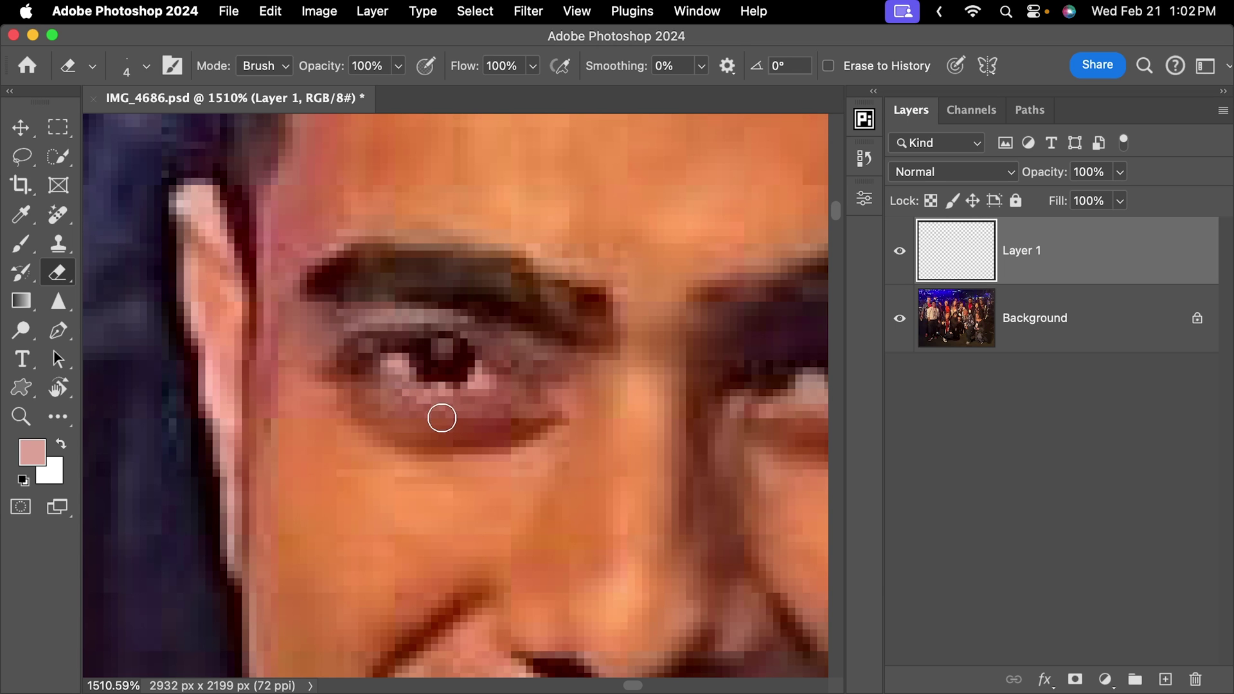
Zoom out and toggle Layer 1 off and on for a before/after comparison.
left_click_drag(500, 439, 347, 480)
left_click_drag(347, 479, 400, 434)
scroll(400, 434, "down", 5)
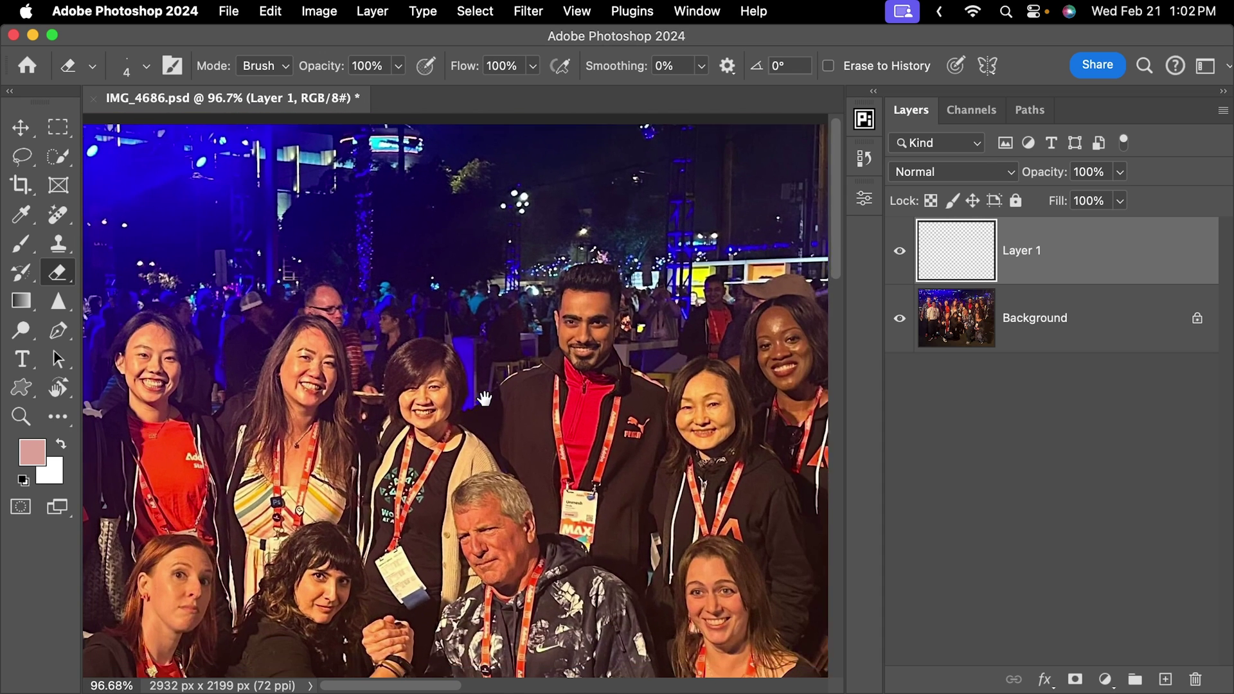
left_click_drag(484, 399, 503, 390)
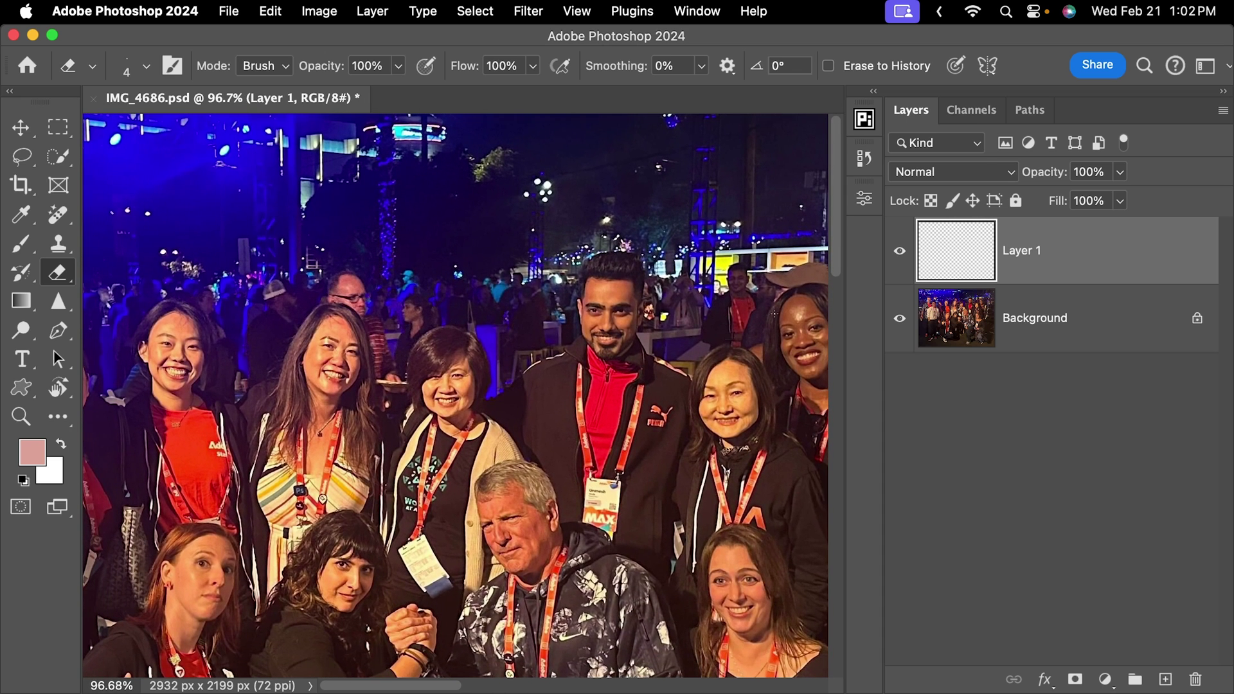
left_click(900, 252)
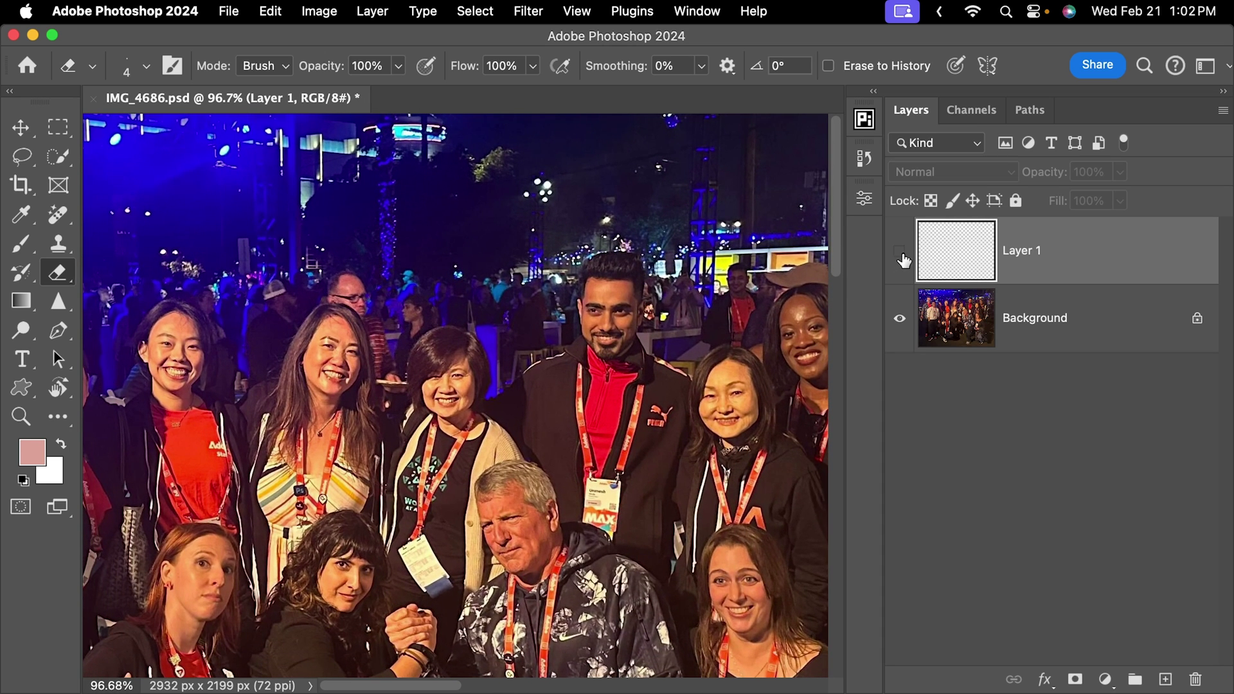
left_click(900, 257)
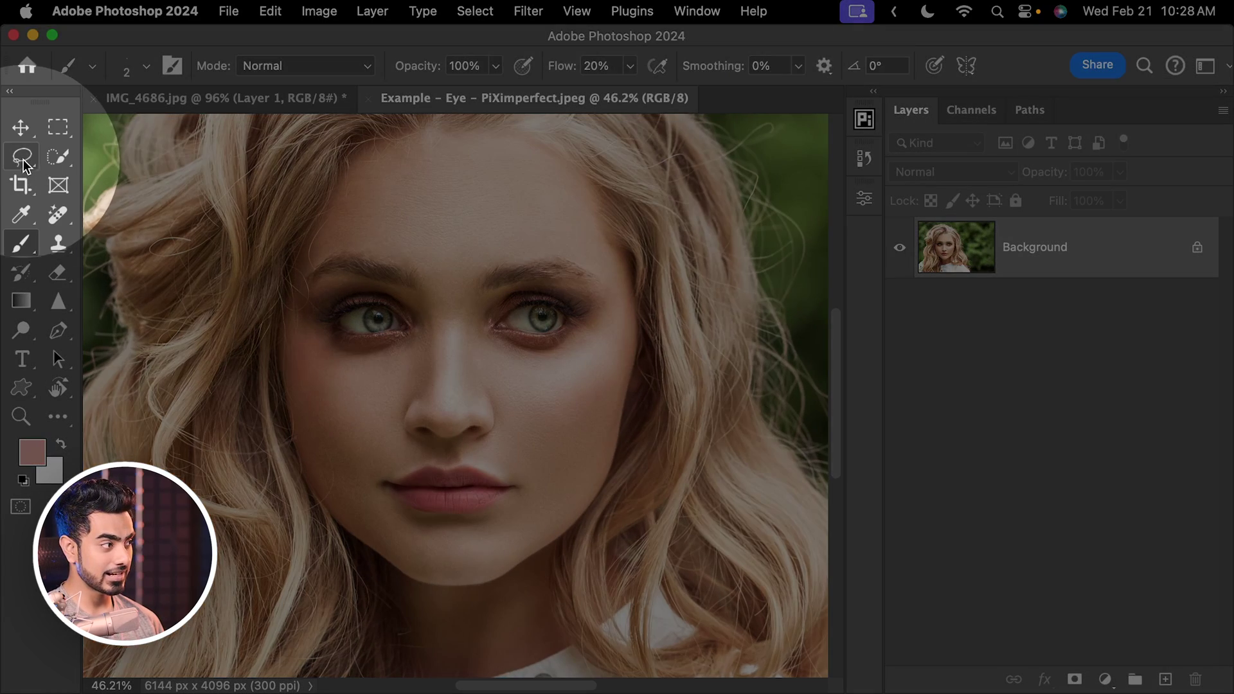
Lasso around the woman's eye on the right of the picture.
left_click(22, 156)
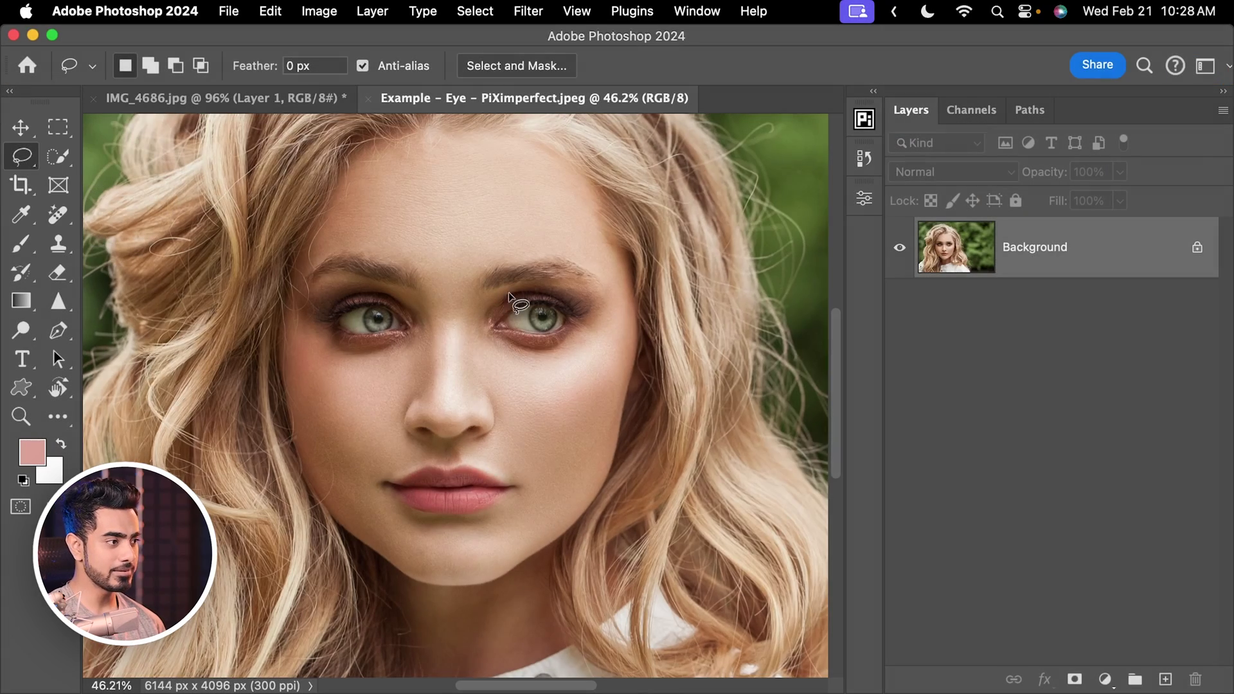
scroll(509, 296, "up", 5)
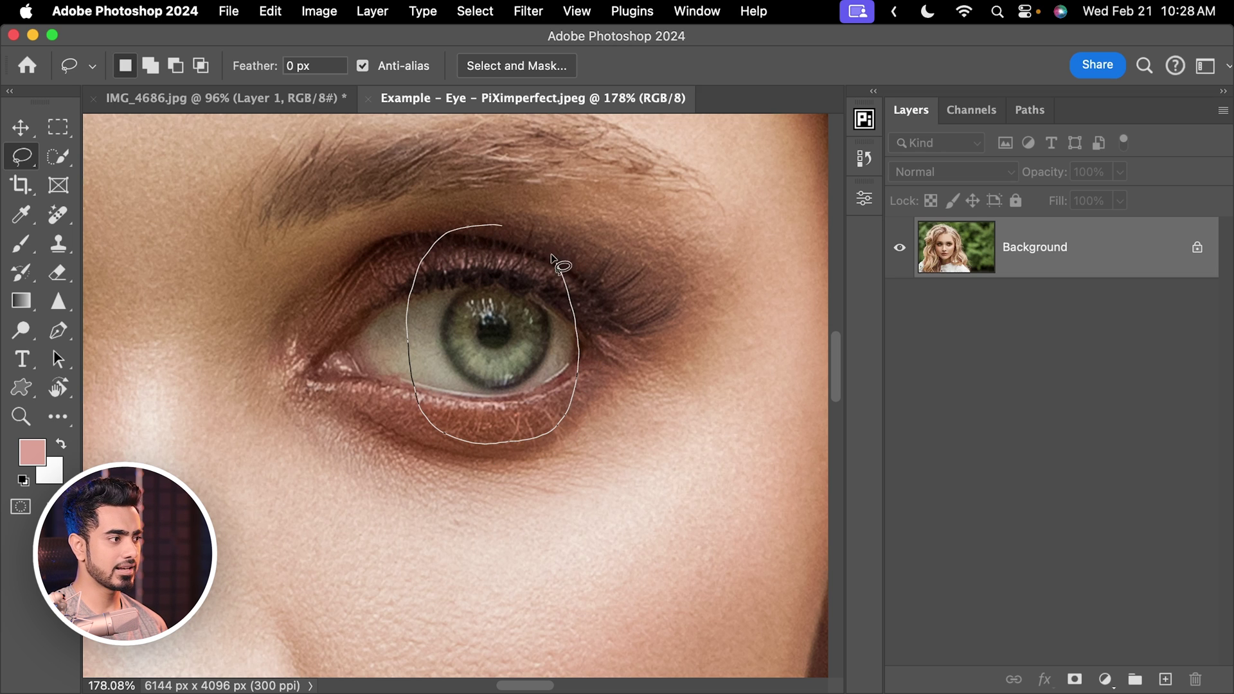
mouse_move(551, 255)
left_mouse_down()
mouse_move(482, 240)
mouse_move(357, 274)
mouse_move(472, 360)
left_mouse_up()
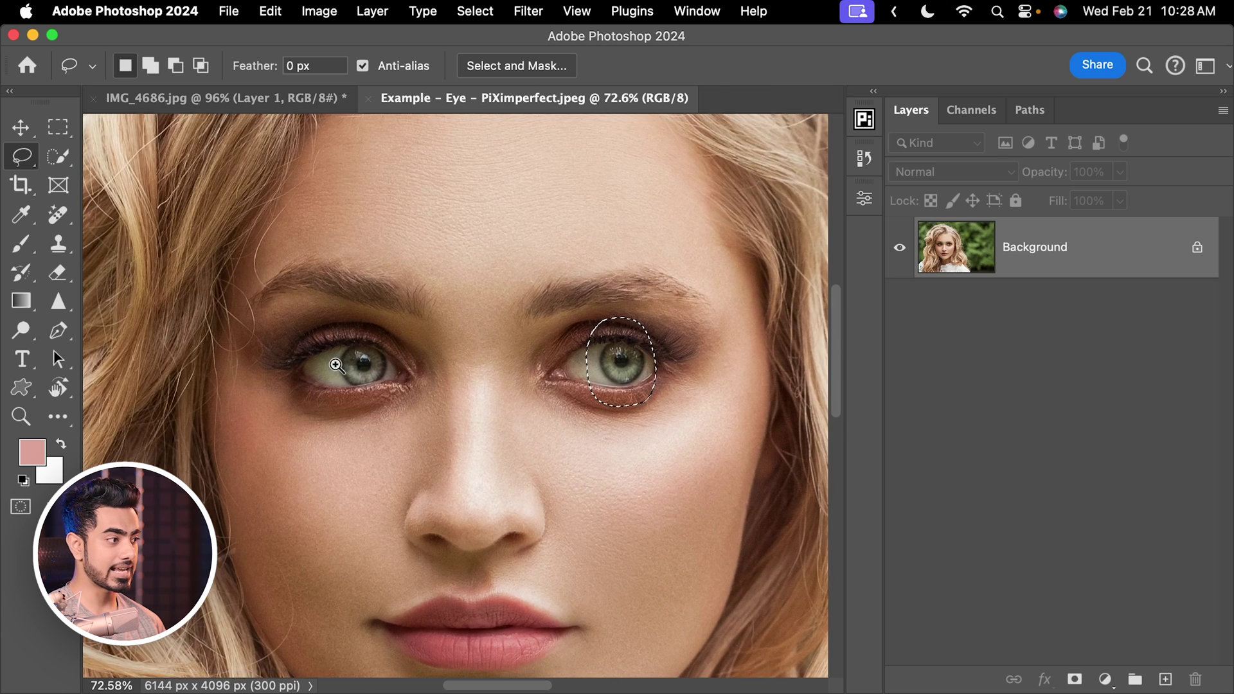
Add the woman's left eye to the selection with a second lasso.
left_click_drag(338, 364, 407, 319)
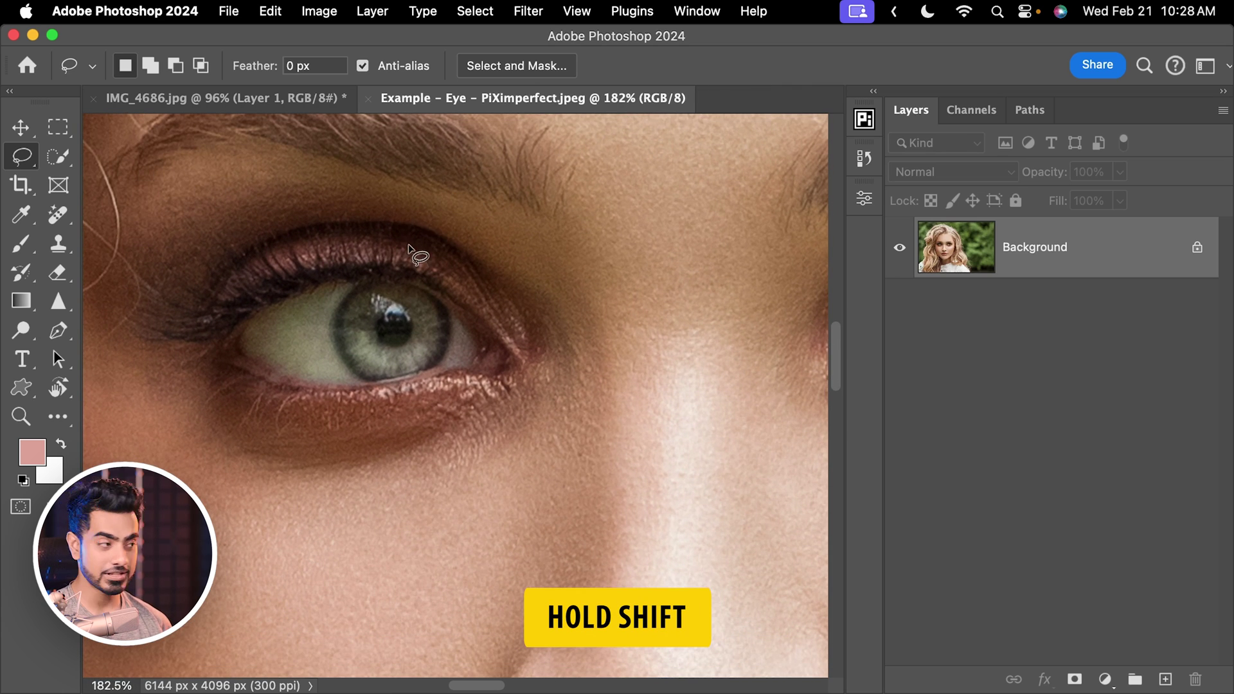
mouse_move(395, 219)
left_mouse_down()
mouse_move(344, 233)
mouse_move(321, 268)
left_mouse_up()
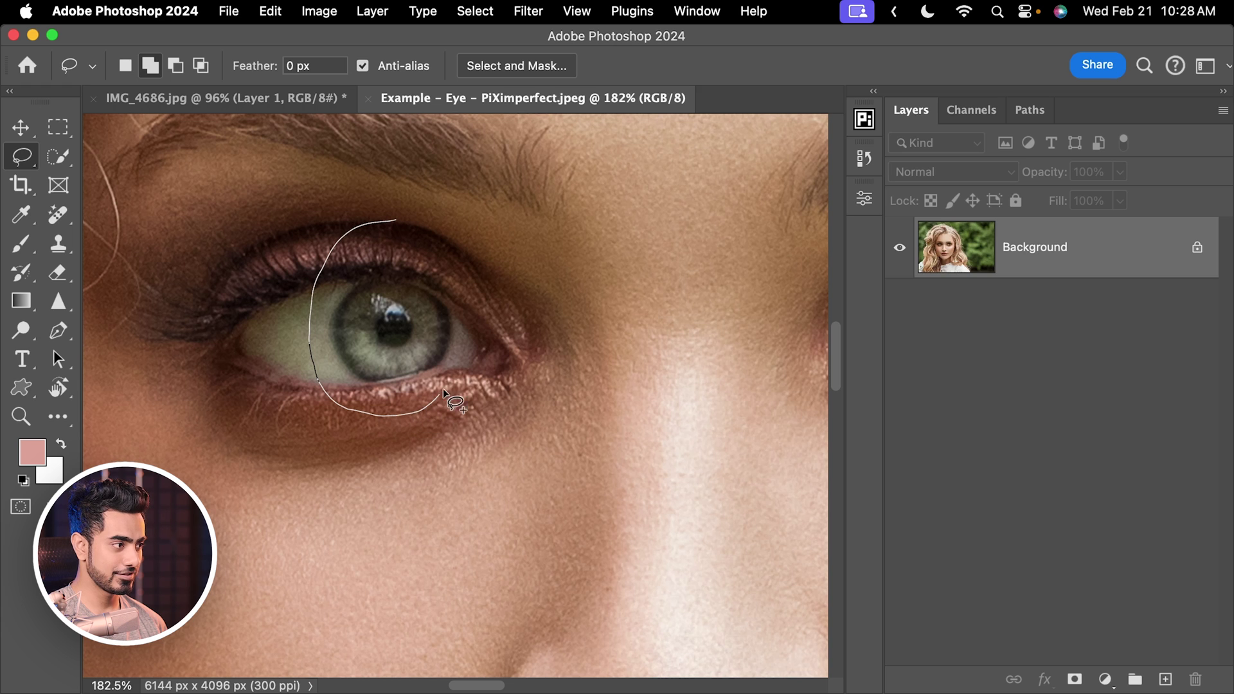
left_click_drag(457, 249, 386, 234)
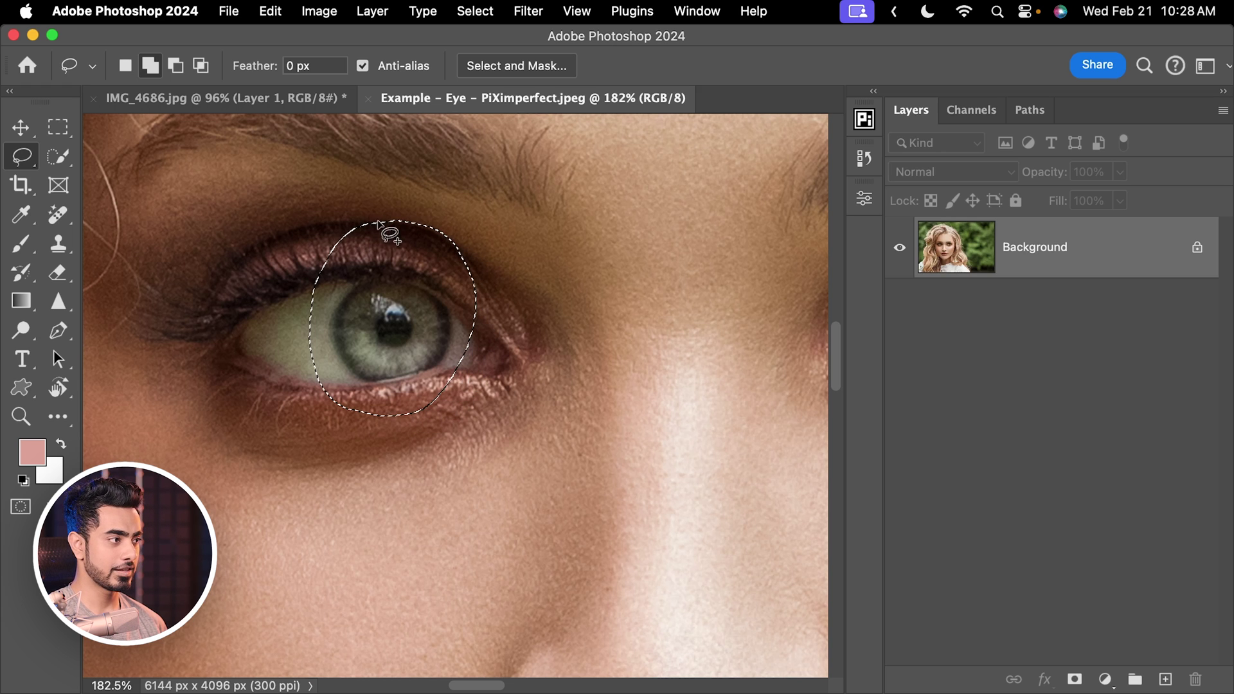
scroll(514, 253, "up", 3)
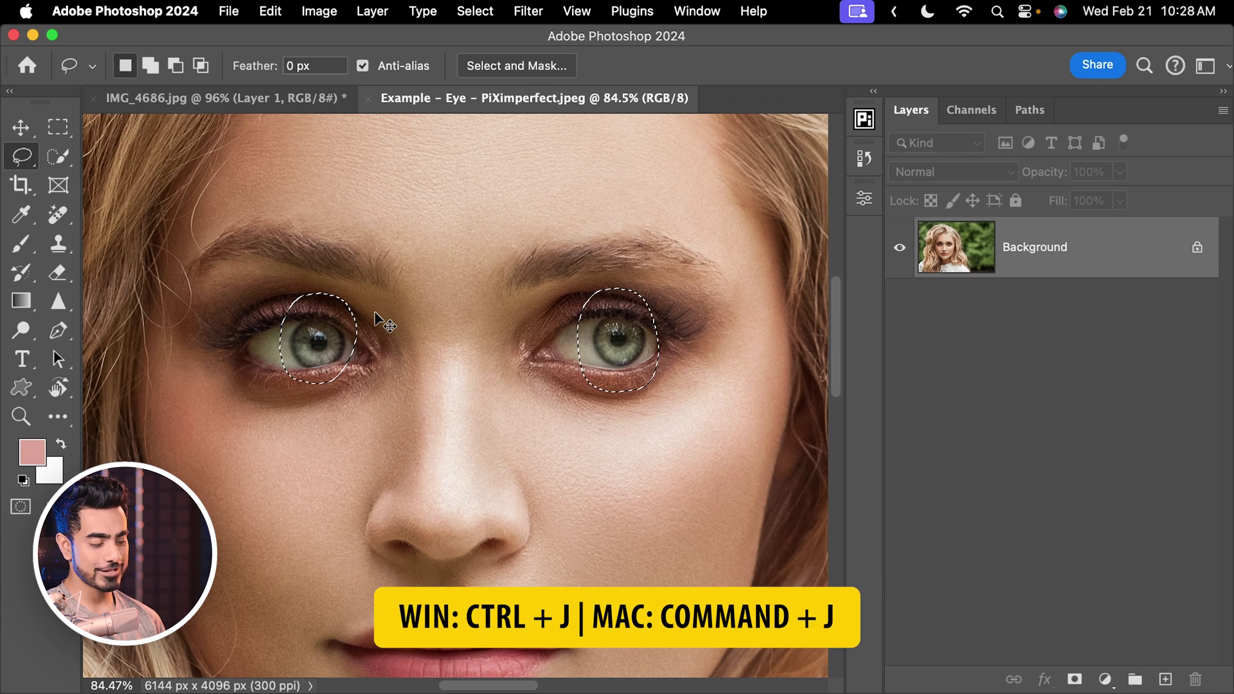
Copy the selected eyes to Layer 1 and verify by toggling the Background.
key("super+j")
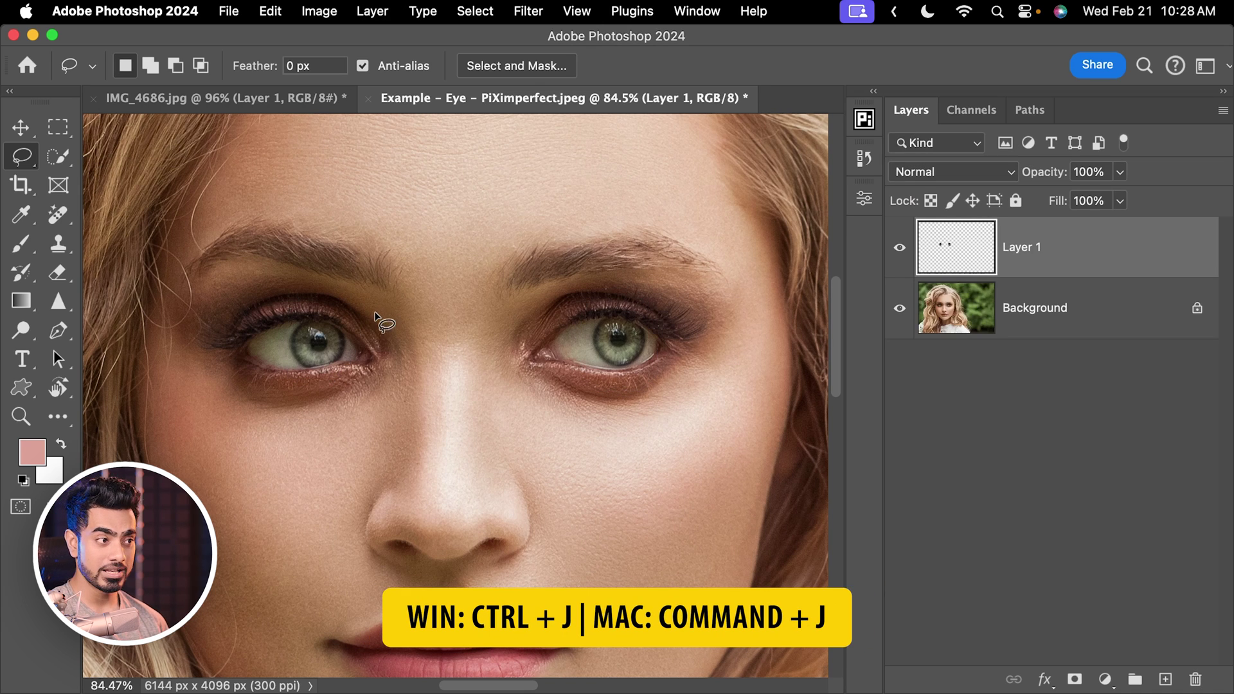
left_click(899, 248, "alt")
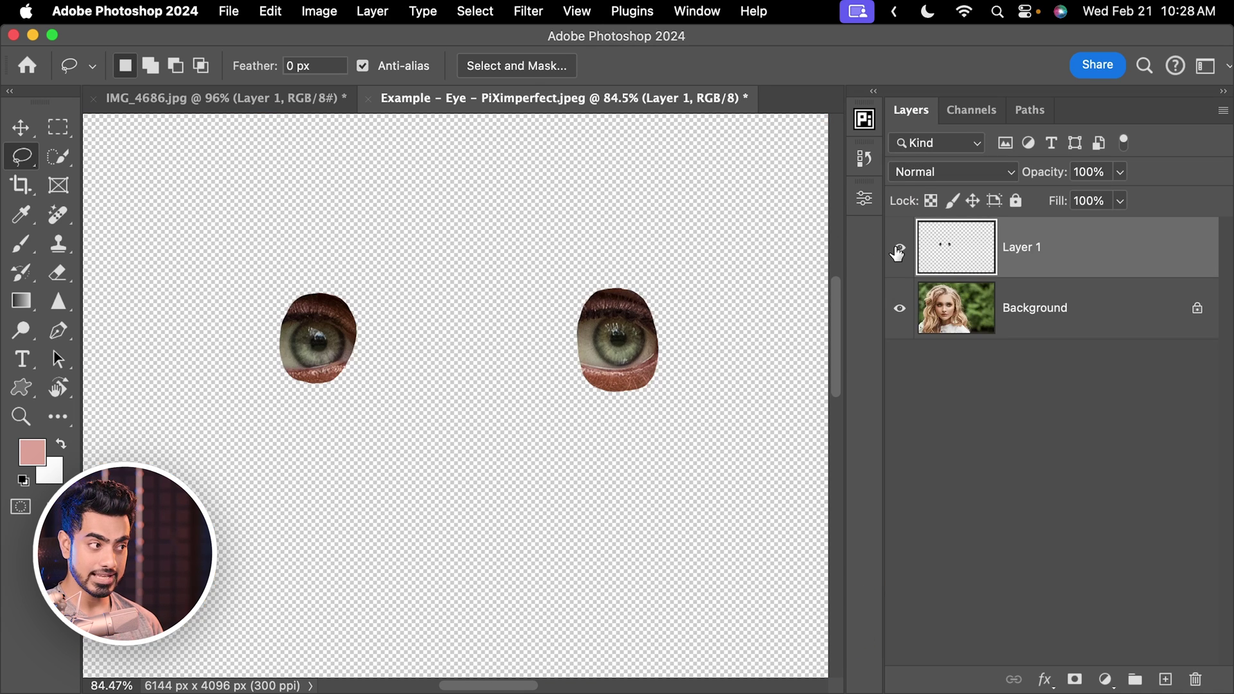
left_click(899, 248, "alt")
scroll(600, 251, "down", 1)
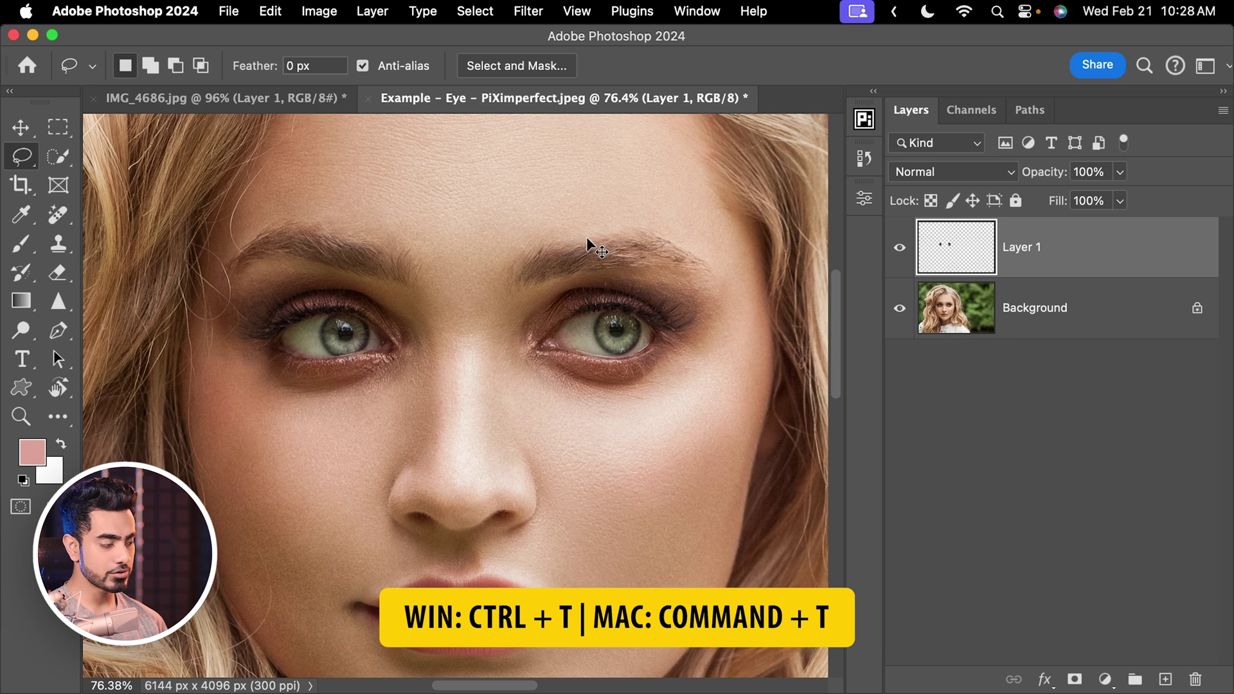
Nudge the copied eyes left with Free Transform to about X 2101.03 px.
key("super+t")
left_click_drag(598, 252, 616, 237)
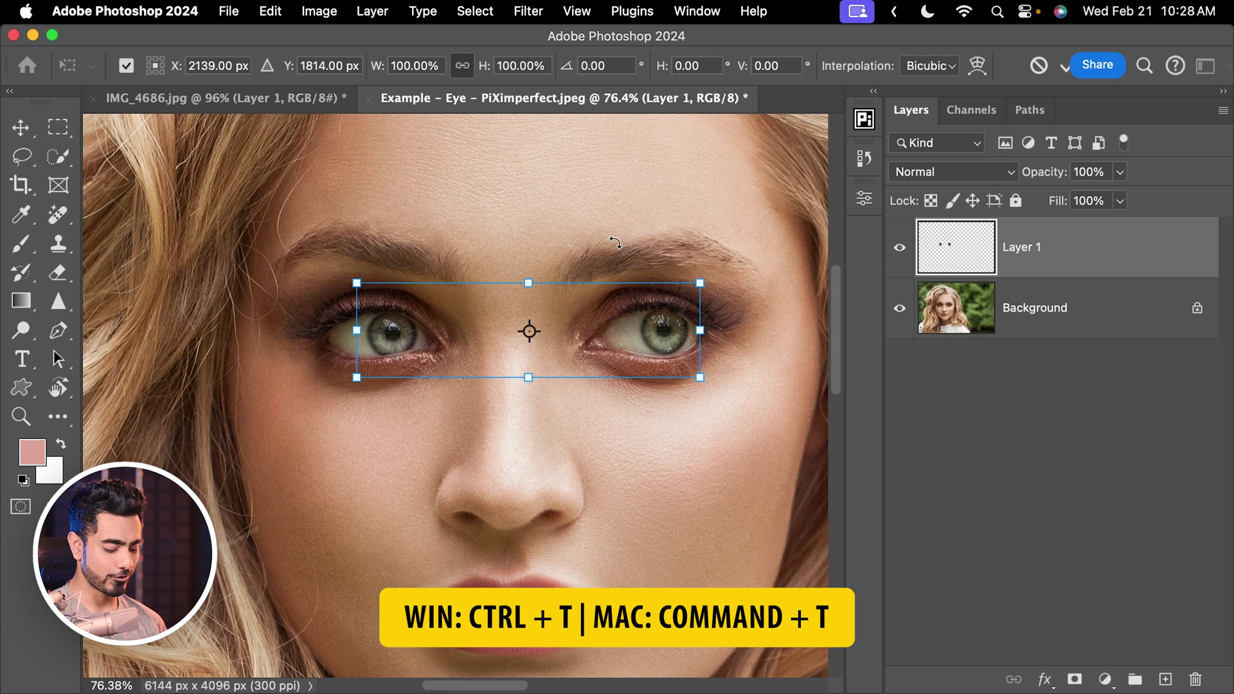
key("Left")
key("Left")
key("Left")
key("Left")
key("Left")
key("Left")
key("Left")
key("Left")
key("Left")
key("Left")
key("Left")
key("Left")
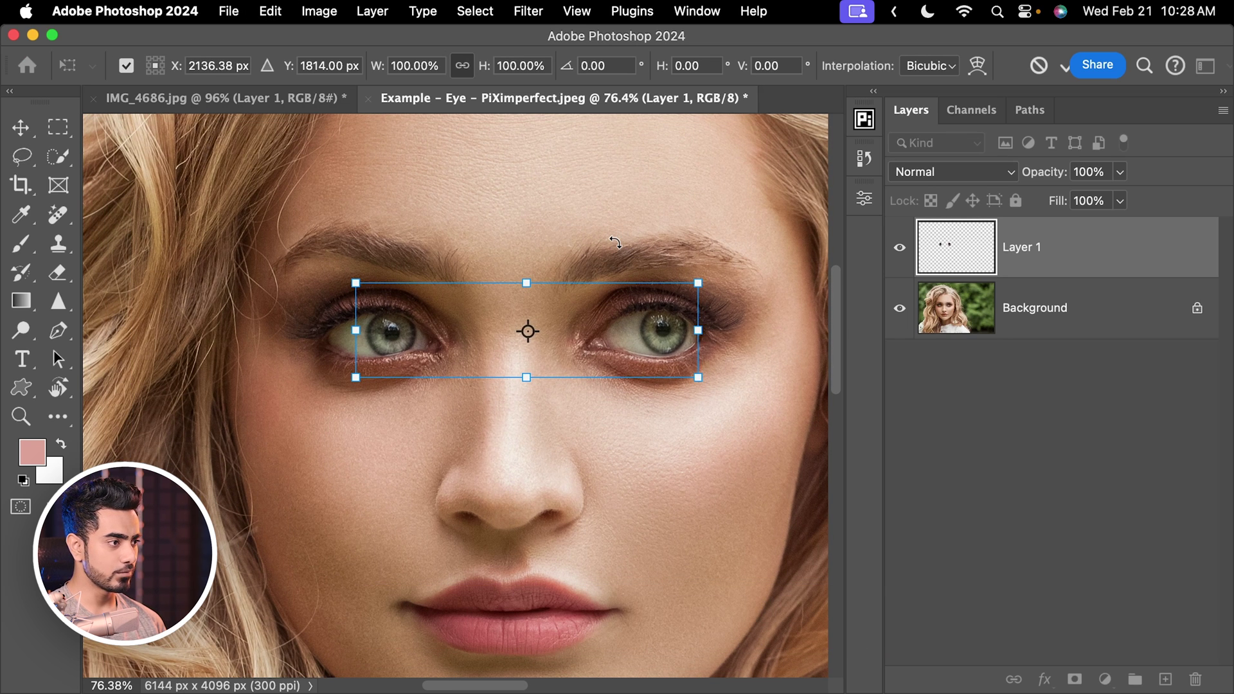
key("Left")
key("Left")
key("Left")
key("Left")
key("Left")
key("Left")
key("Left")
key("Left")
key("Left")
key("Left")
key("Left")
key("Left")
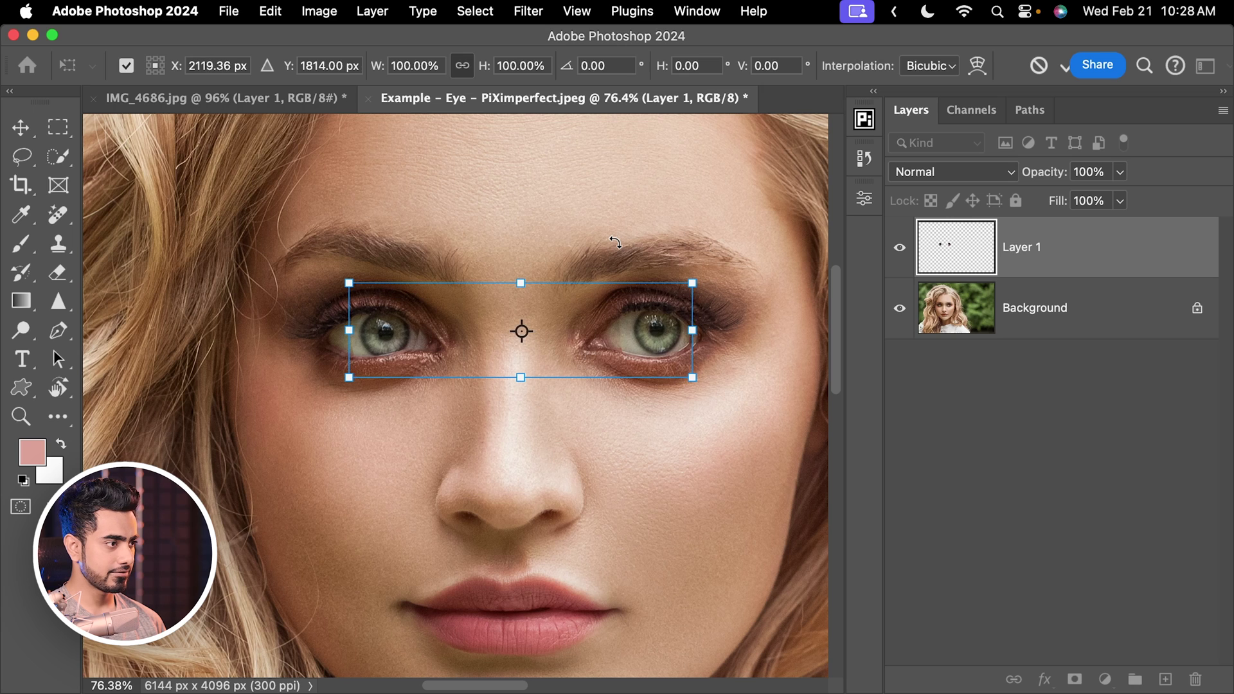
key("Left")
key("Left")
key("Left")
key("Left")
key("Left")
key("Left")
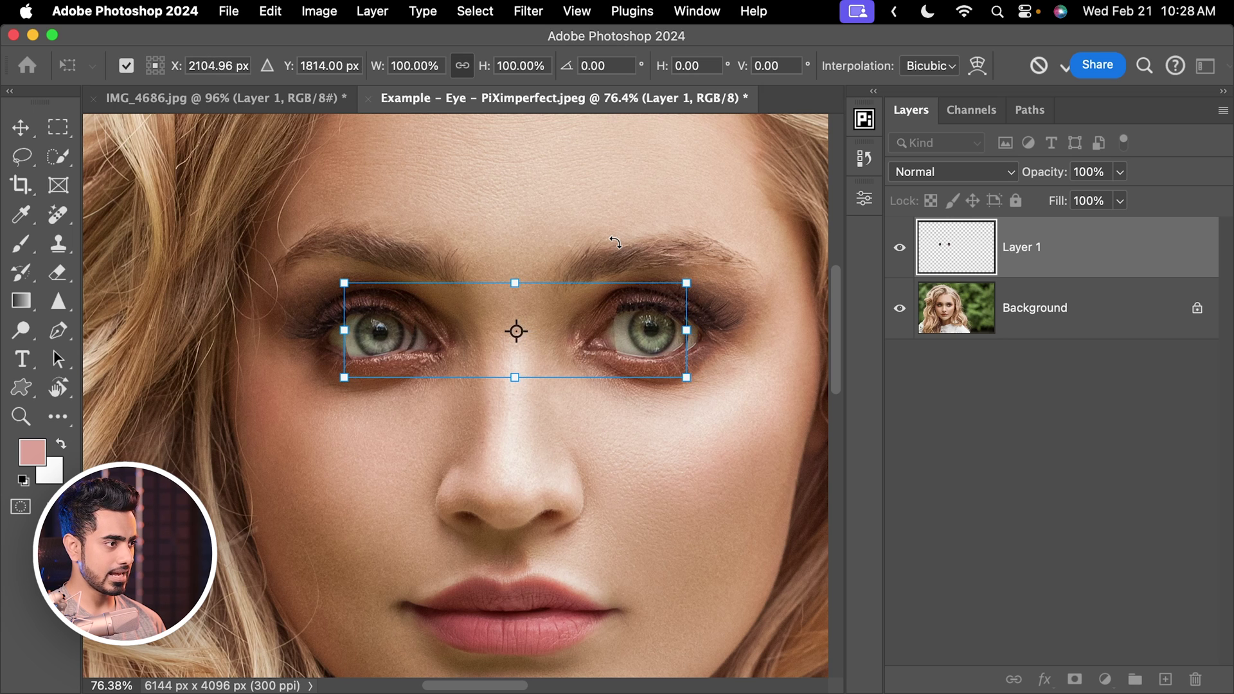
key("Right")
key("Right")
key("Right")
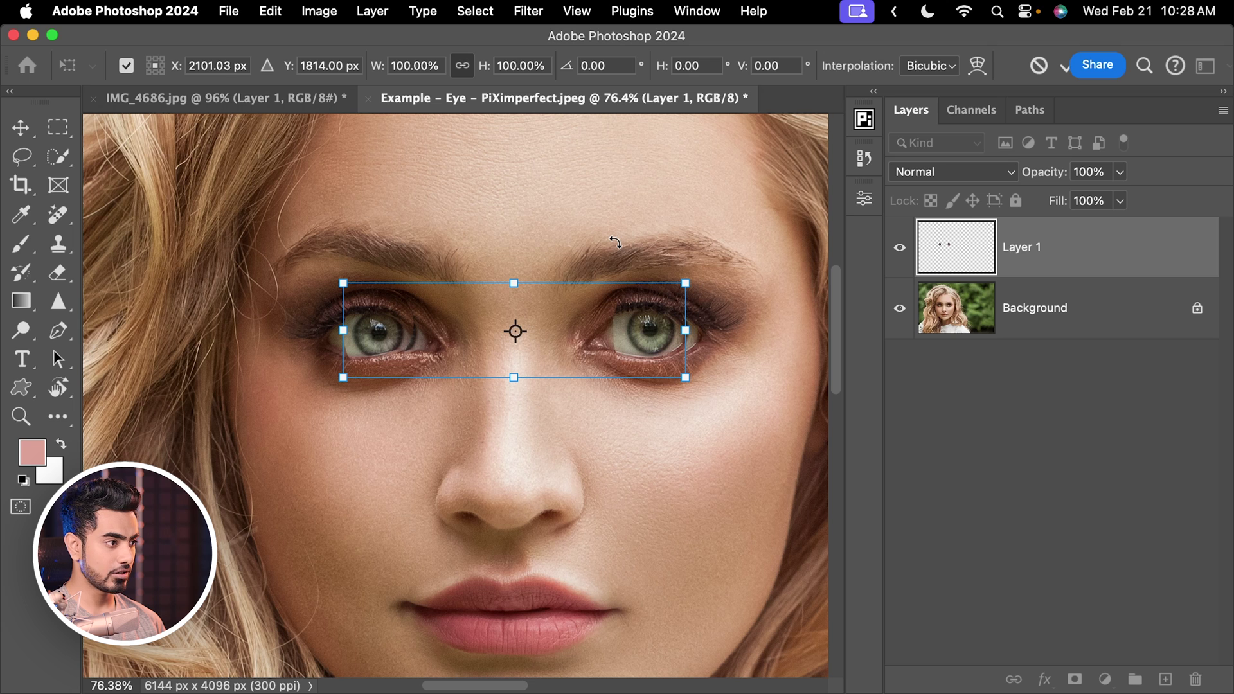
Commit the eye move, then lasso the area around the left eye.
key("Return")
key("l")
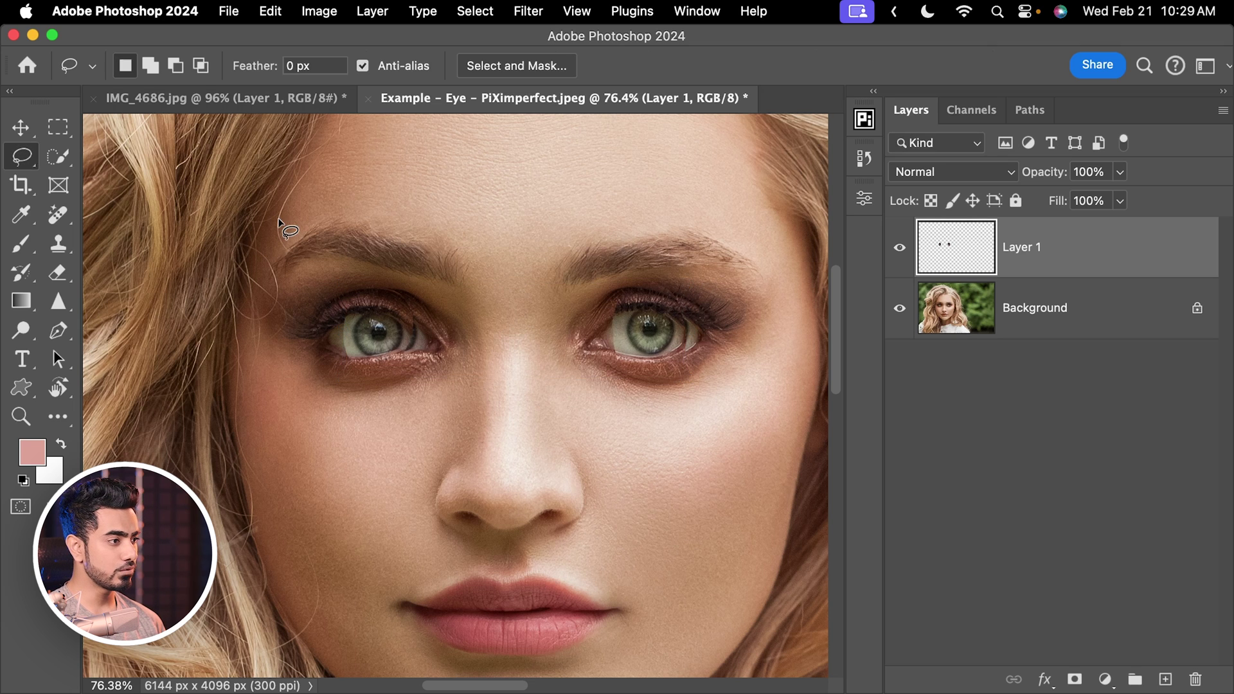
left_click_drag(372, 318, 413, 305)
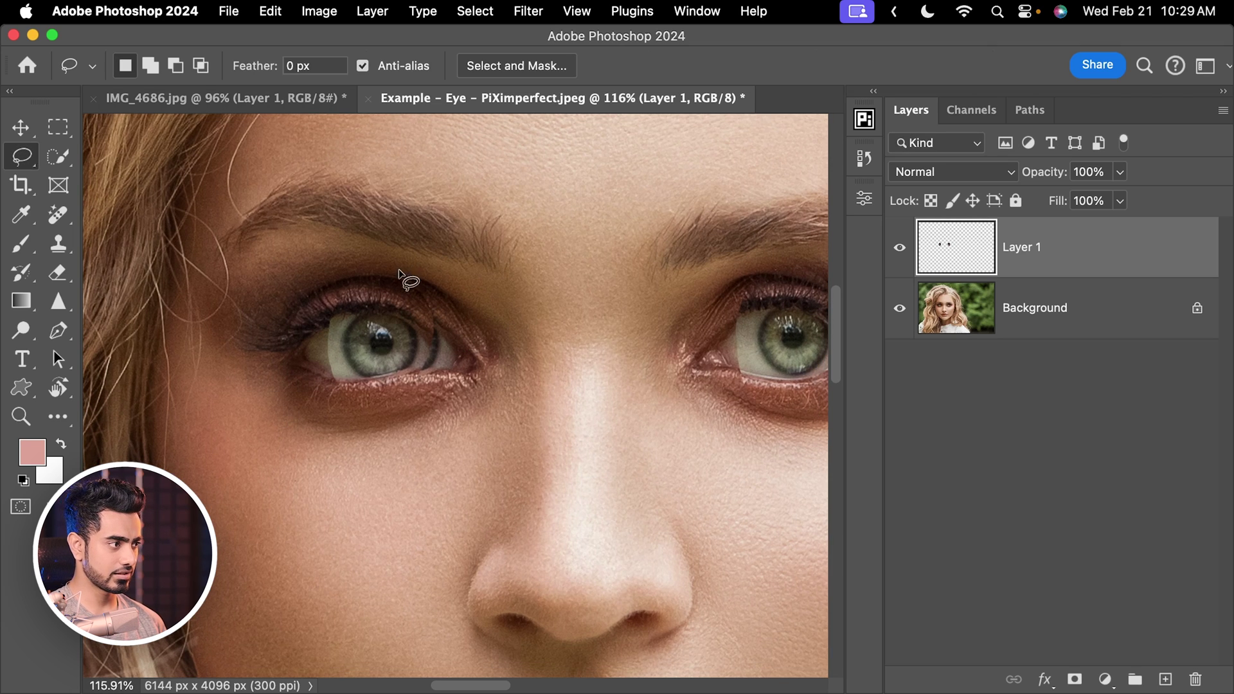
mouse_move(420, 244)
left_mouse_down()
mouse_move(380, 454)
mouse_move(421, 247)
left_mouse_up()
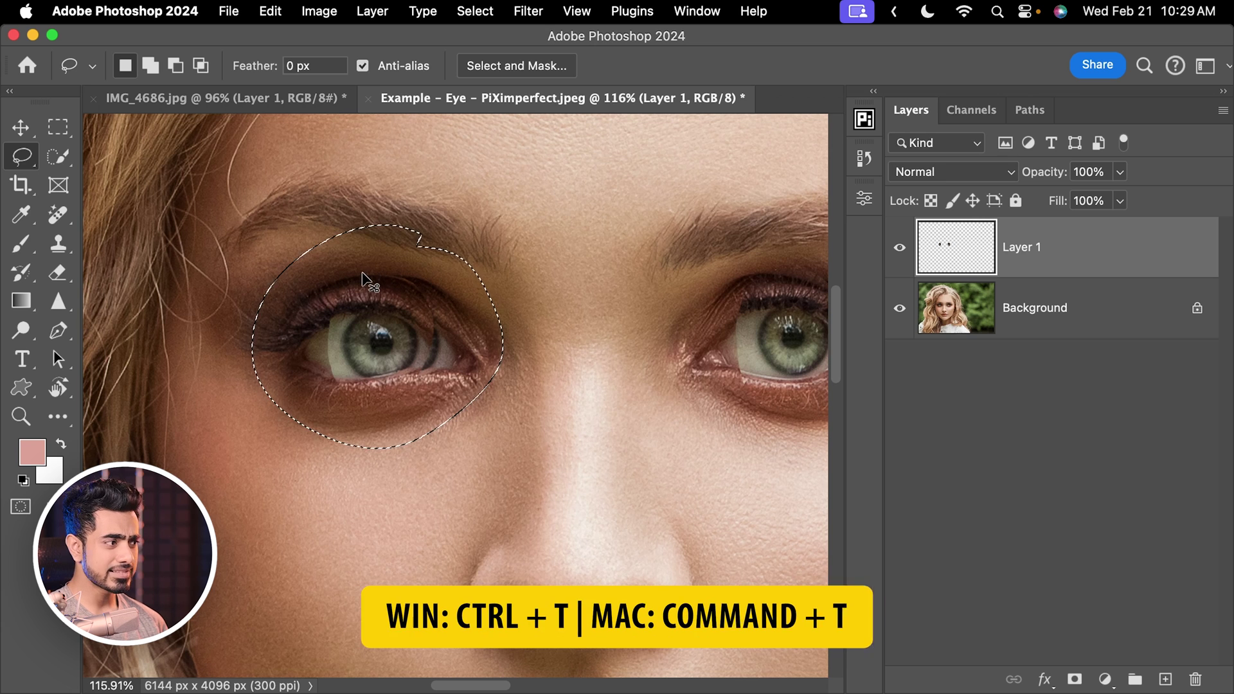
Nudge the left eye down one pixel, commit, deselect, and zoom in on it.
key("super+t")
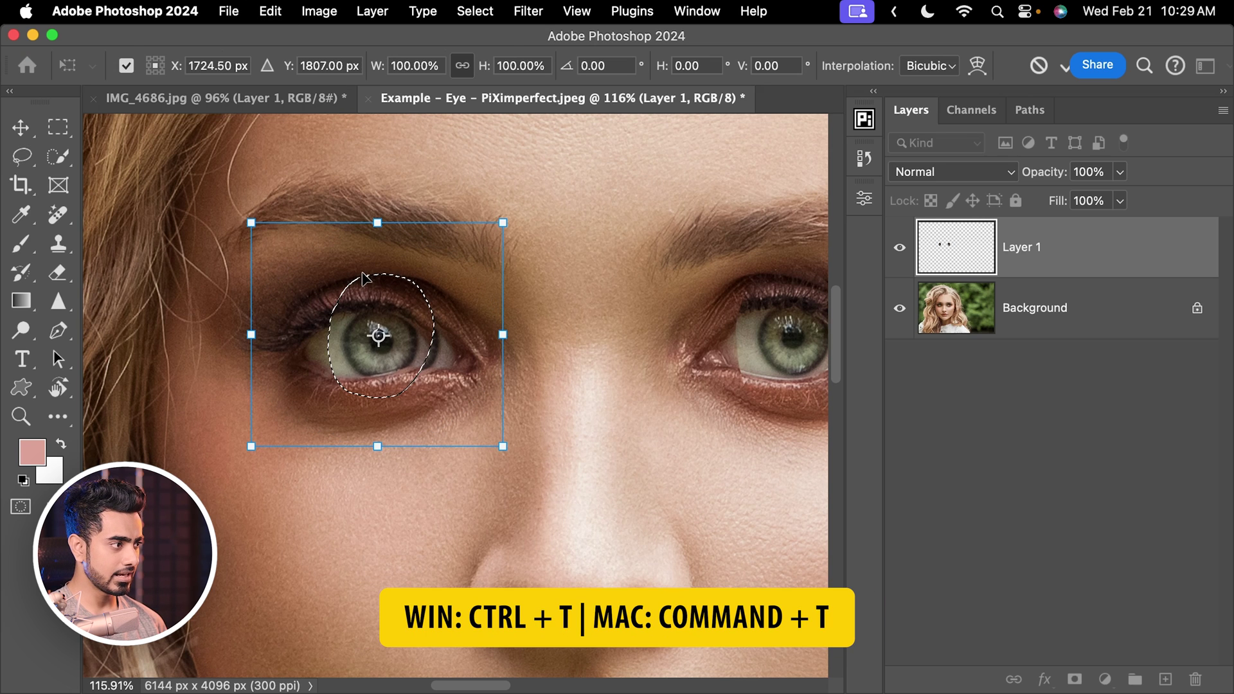
key("Down")
key("Up")
key("Down")
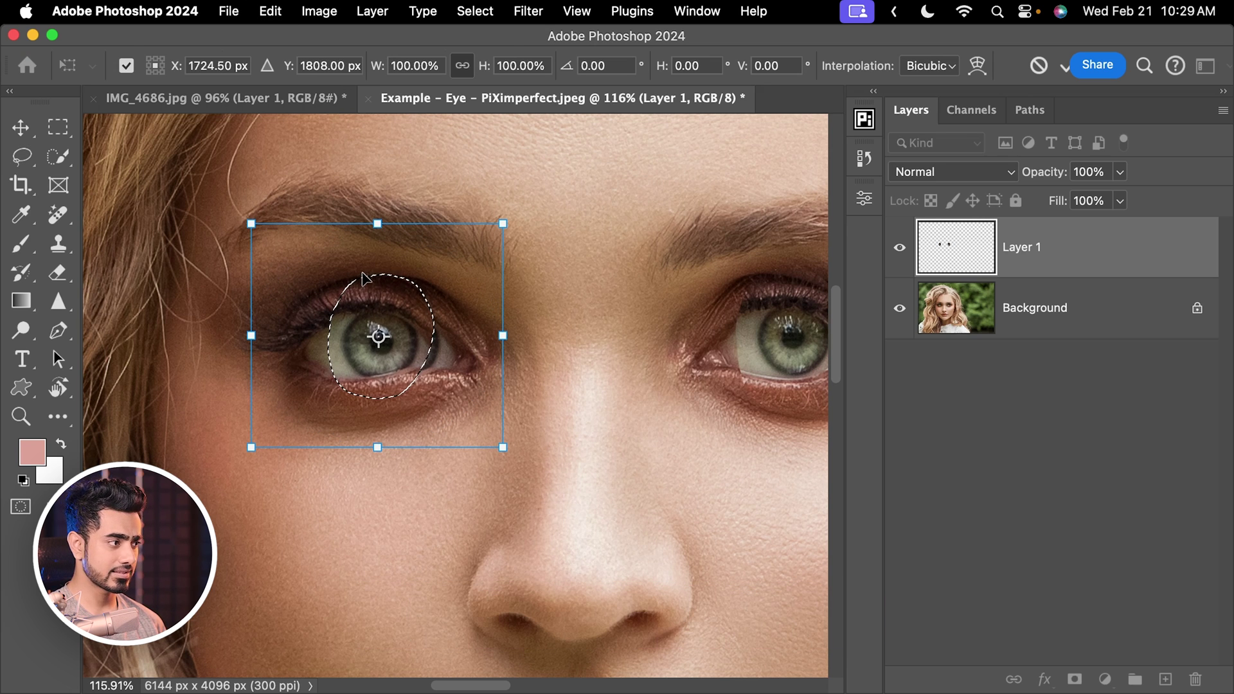
key("Return")
scroll(485, 267, "up", 1)
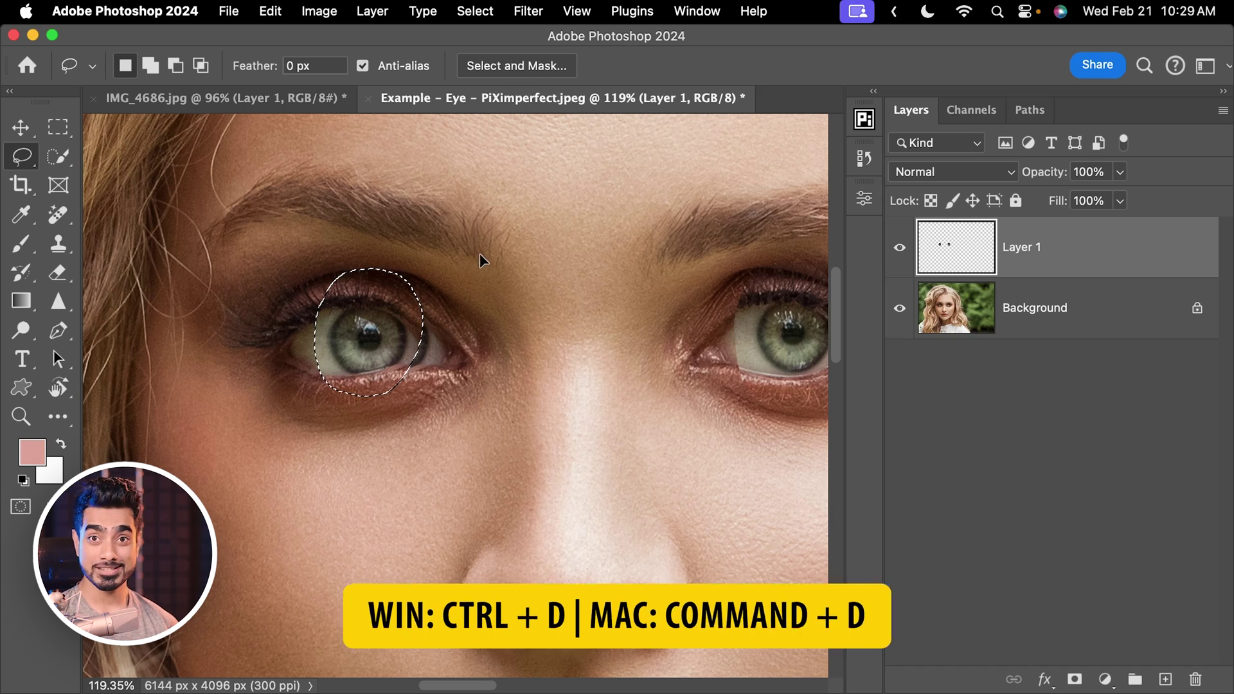
key("super+d")
scroll(492, 276, "right", 5)
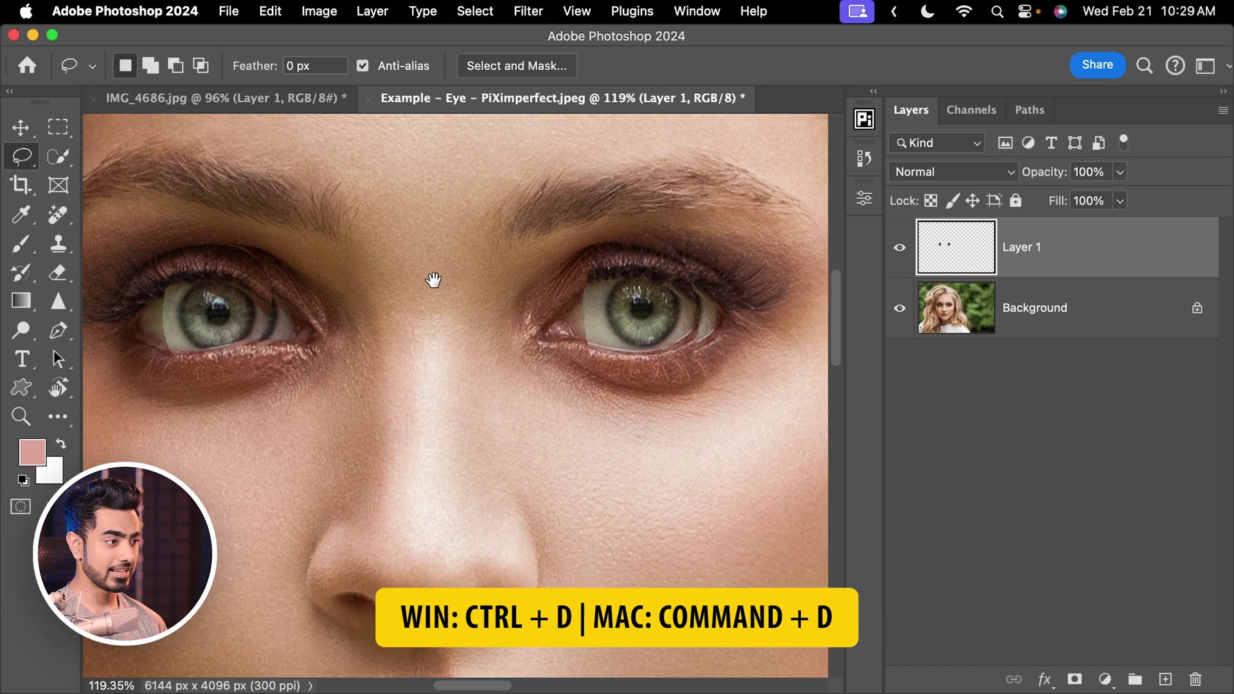
left_click_drag(516, 289, 572, 281)
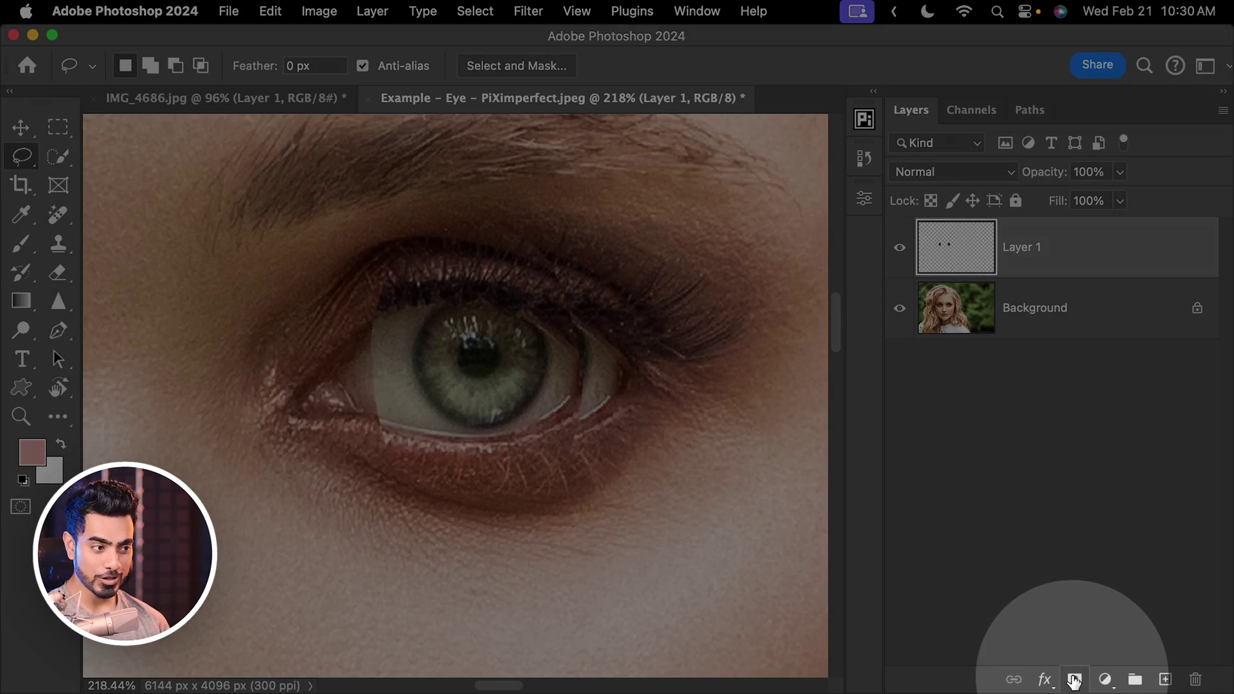
Add a white layer mask to Layer 1 from the Layers panel.
left_click(1075, 680)
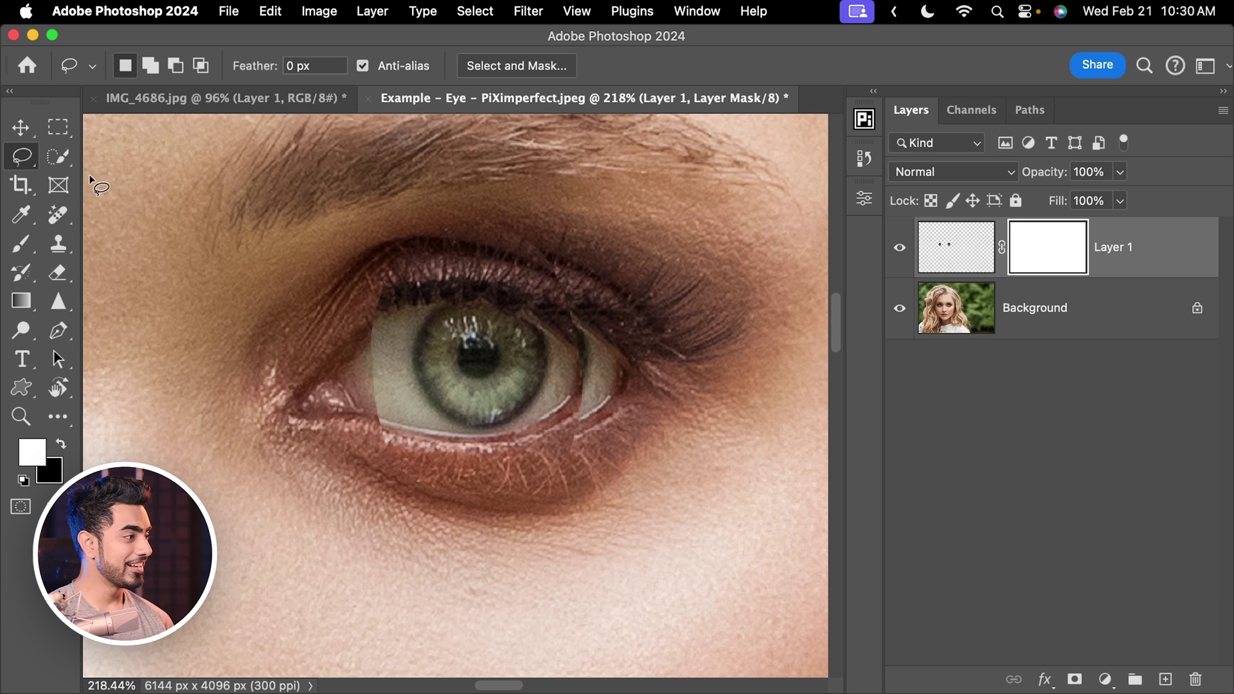
Set up the Brush tool with the Soft Round preset, black colour and 100% flow.
left_click(25, 245)
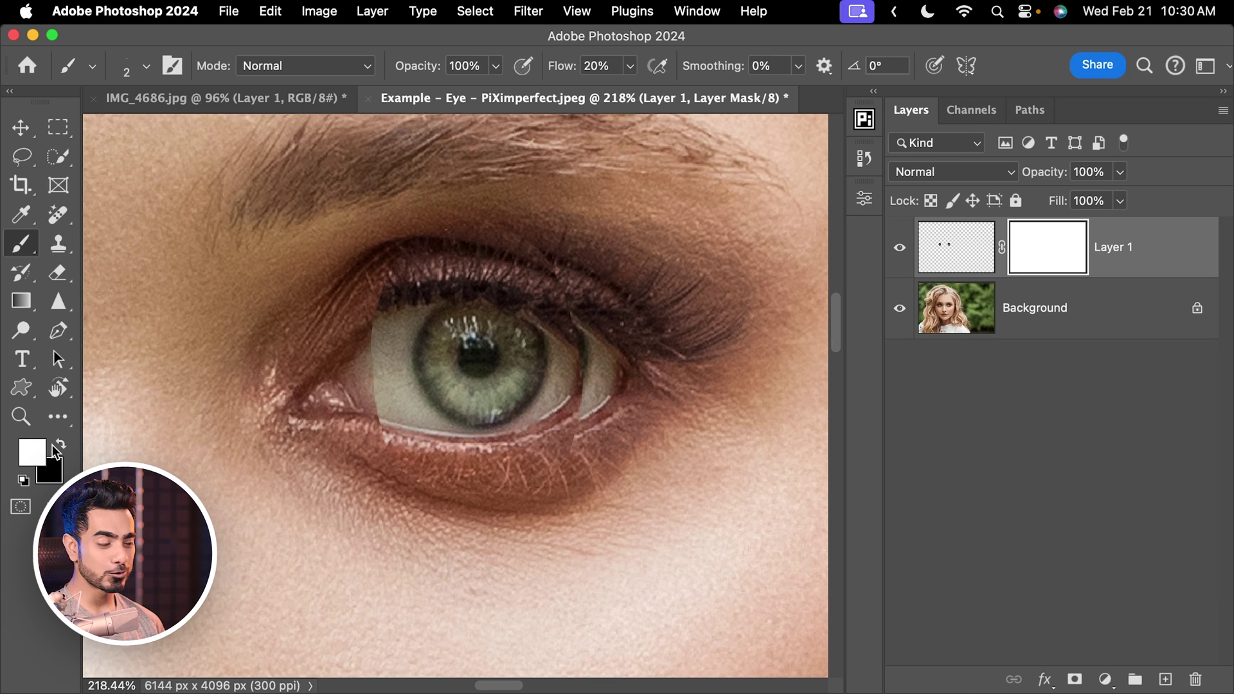
key("x")
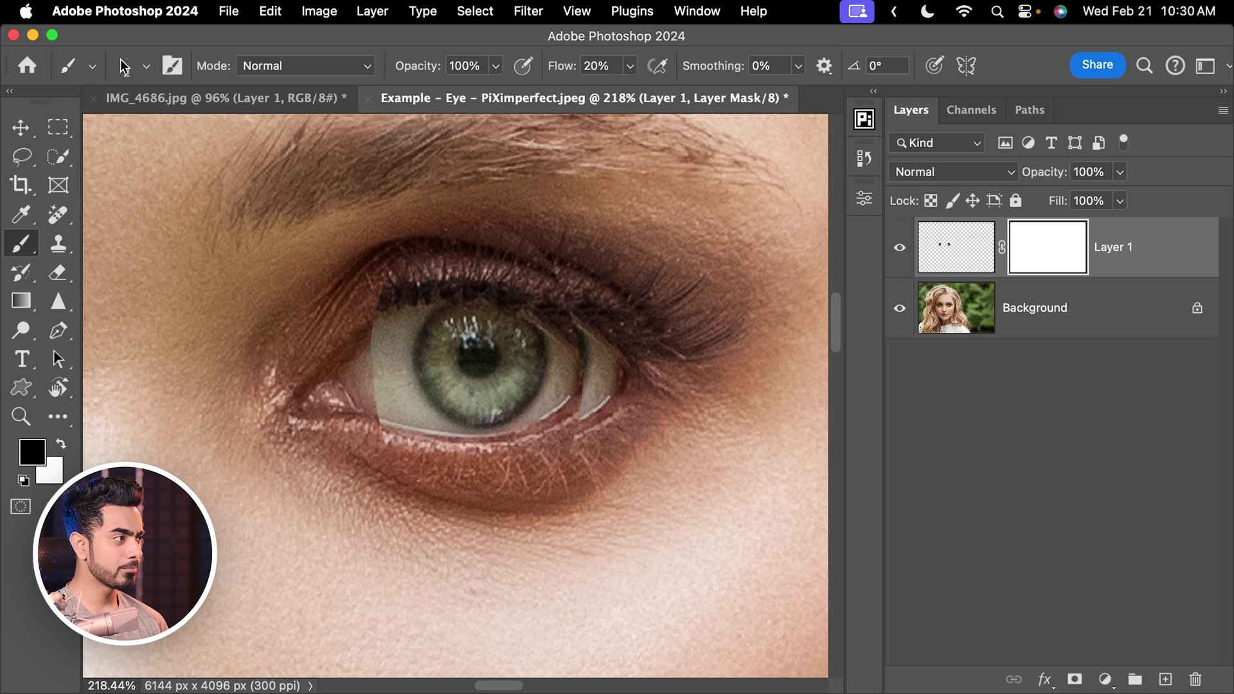
right_click(126, 156)
left_click(37, 237)
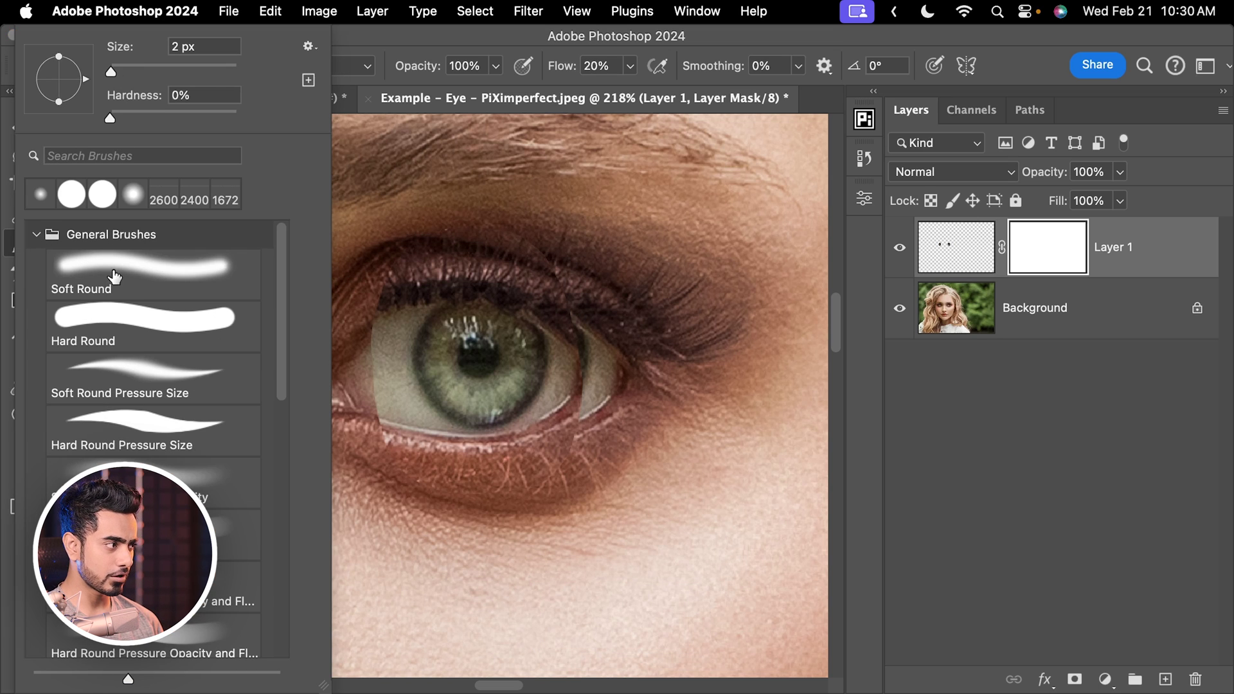
left_click(114, 276)
left_click(873, 326)
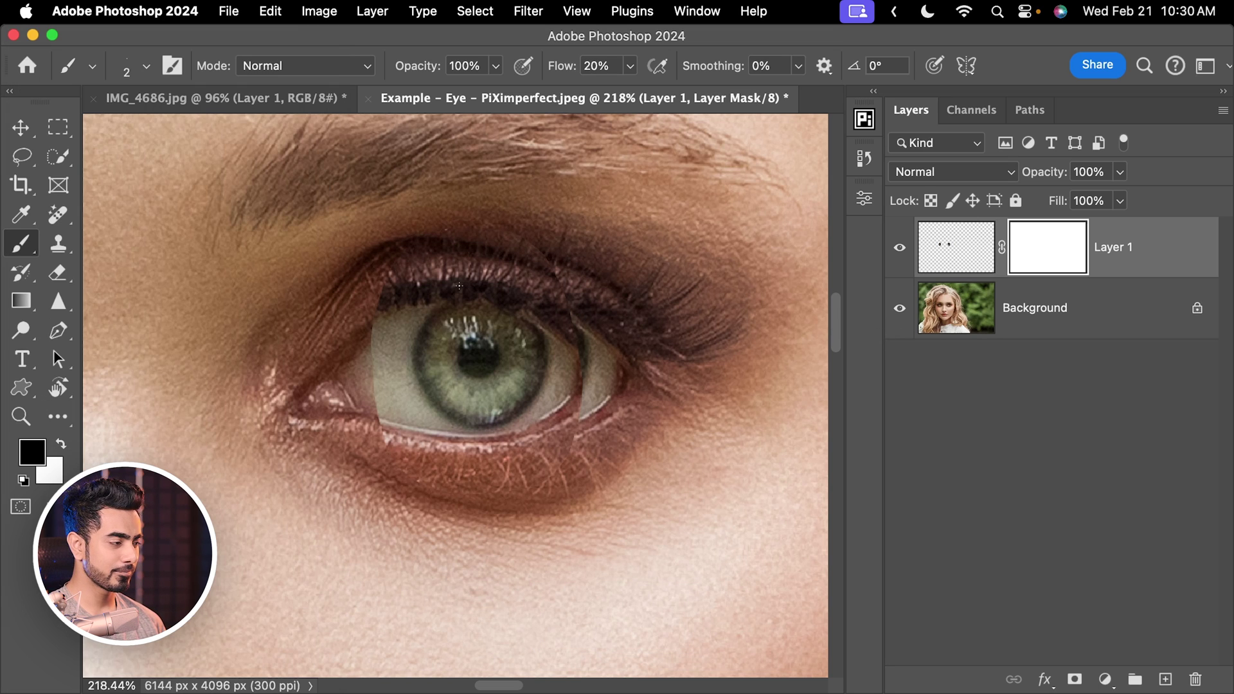
key("shift+0")
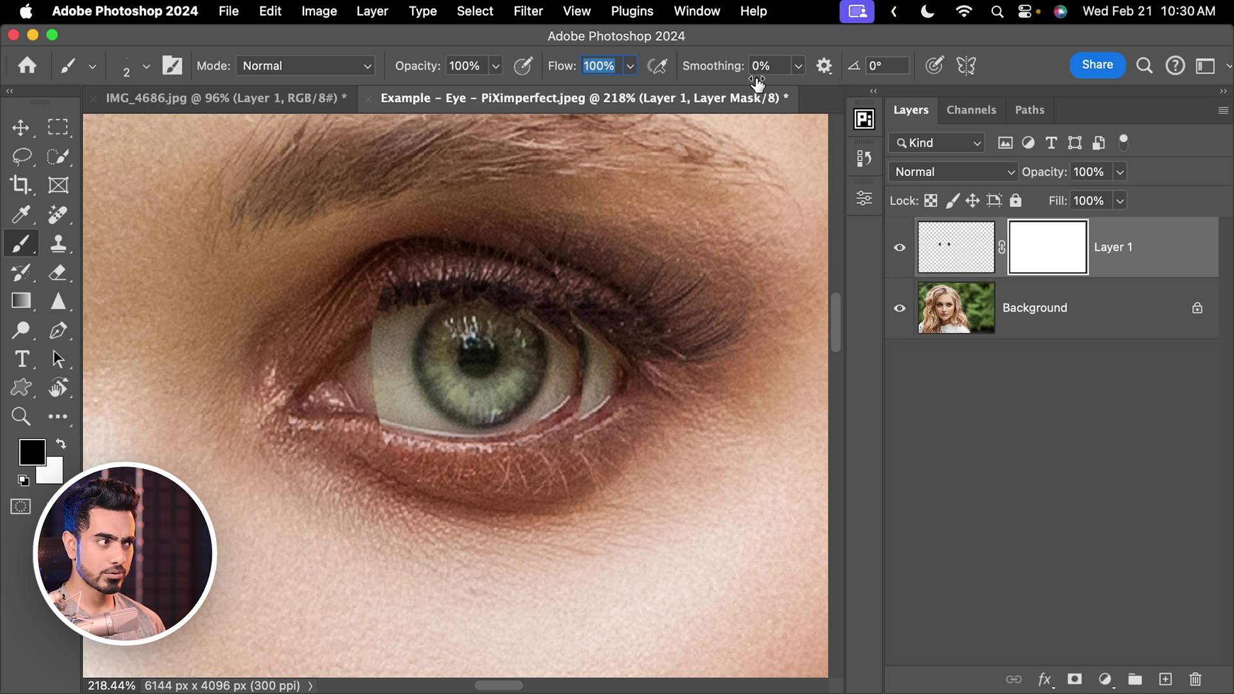
With a larger brush, mask out the copied eye's hard outer edge, inner corner and lid edges.
key("bracketright")
key("bracketright")
key("bracketright")
key("bracketright")
key("bracketright")
key("bracketright")
key("bracketright")
key("bracketright")
key("bracketright")
scroll(376, 332, "up", 1)
key("bracketright")
key("bracketright")
key("bracketright")
key("bracketright")
mouse_move(388, 254)
left_mouse_down()
mouse_move(364, 400)
mouse_move(360, 381)
mouse_move(371, 332)
mouse_move(399, 405)
left_mouse_up()
mouse_move(429, 258)
left_mouse_down()
mouse_move(387, 289)
mouse_move(484, 244)
left_mouse_up()
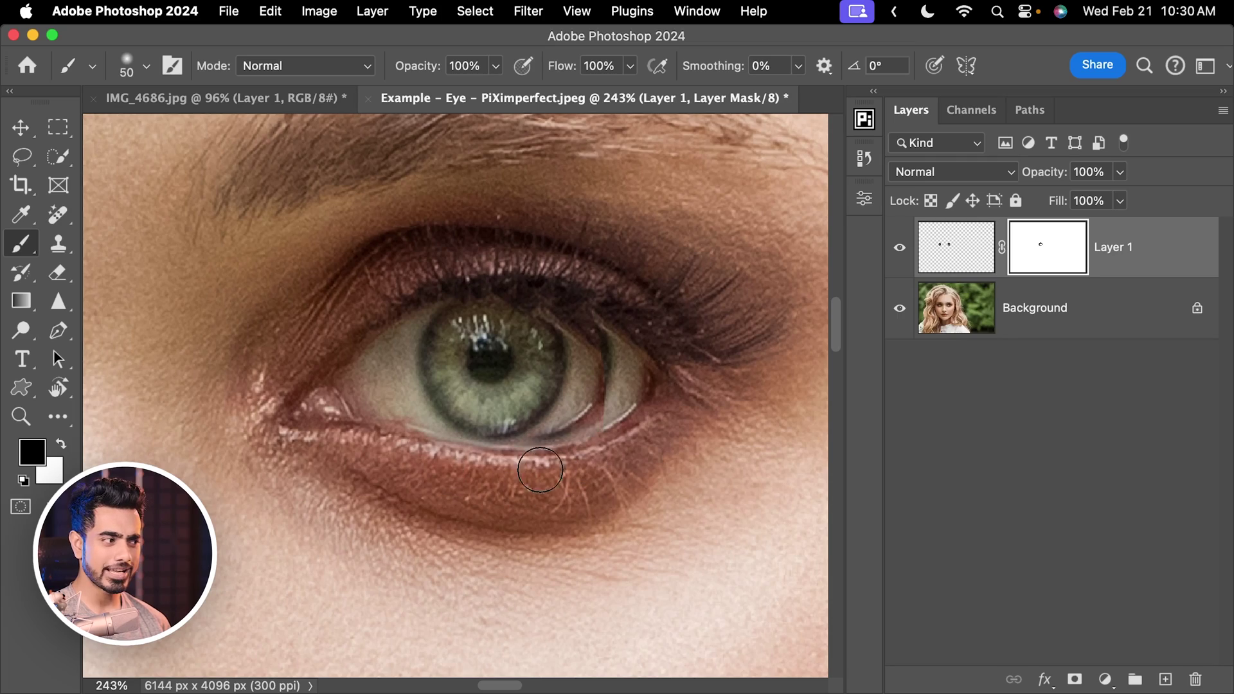
Paint white on the mask to restore the moved iris and pupil.
key("x")
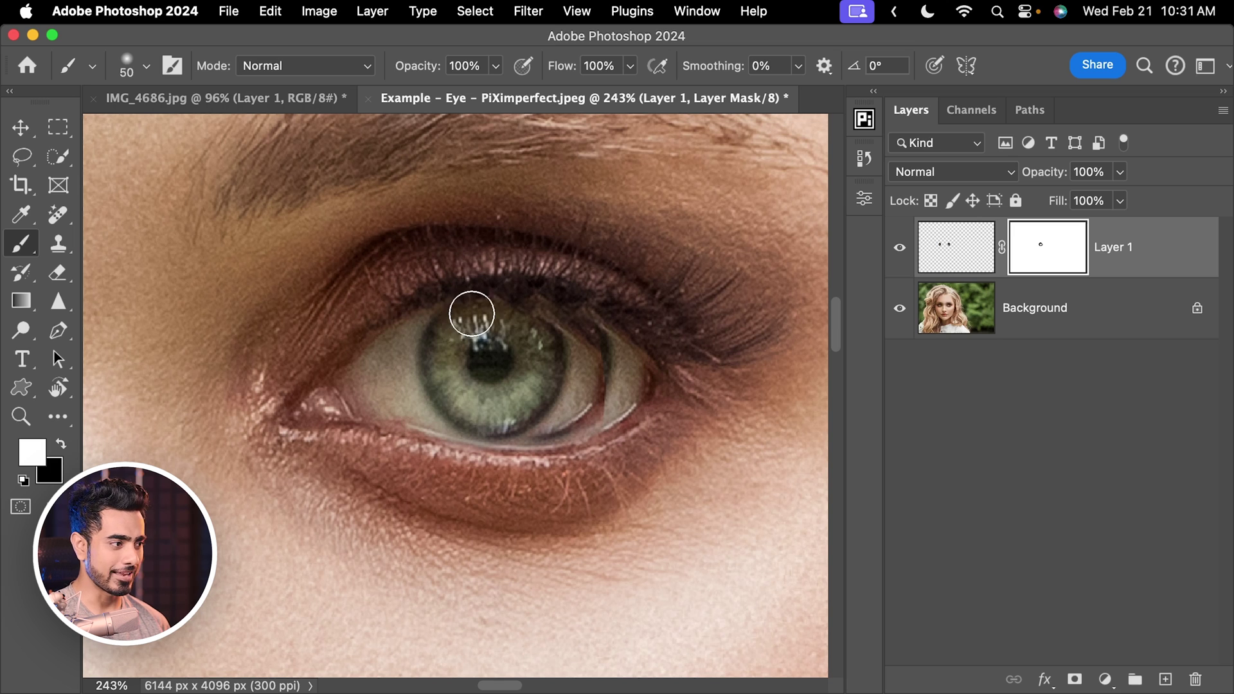
left_click_drag(417, 367, 436, 371)
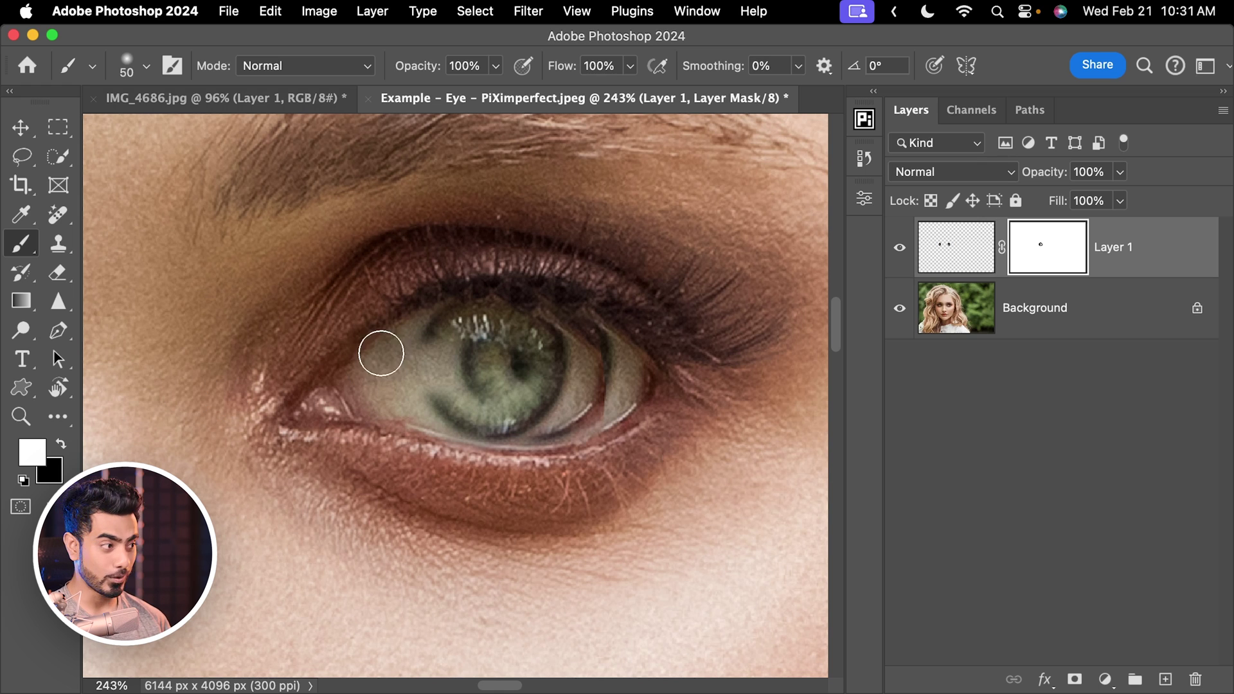
mouse_move(381, 353)
left_mouse_down()
mouse_move(500, 348)
mouse_move(462, 349)
mouse_move(458, 387)
left_mouse_up()
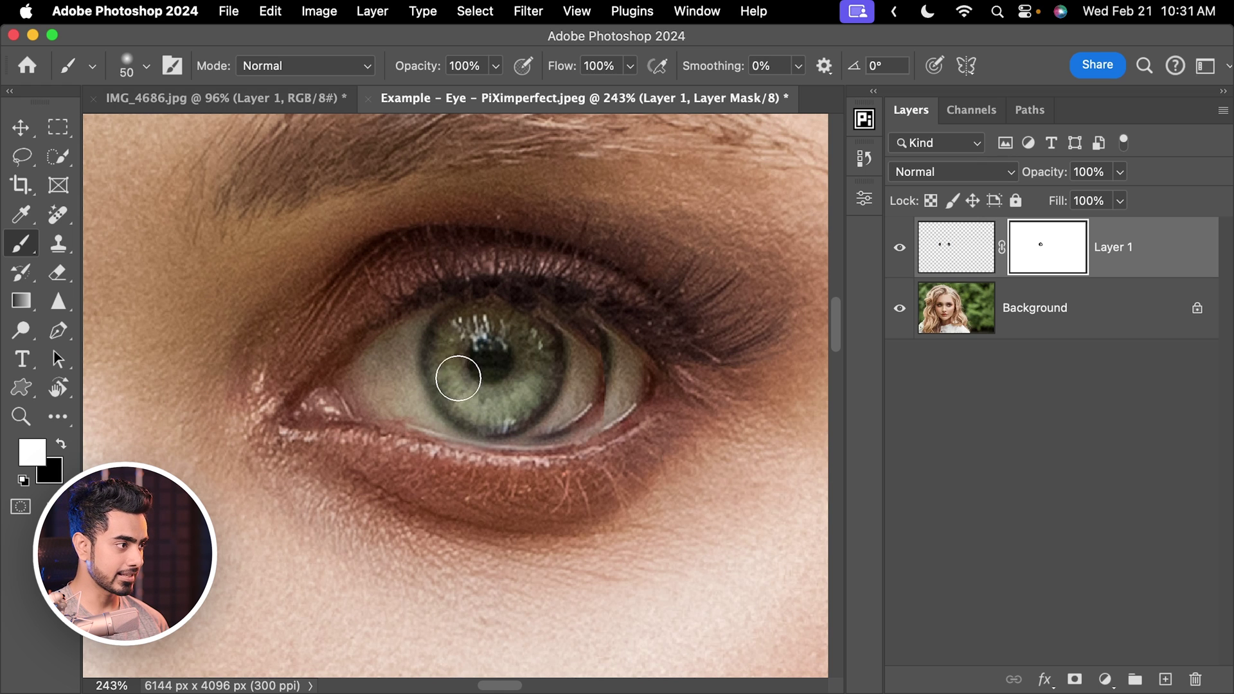
key("bracketleft")
key("bracketleft")
left_click_drag(551, 339, 567, 336)
left_click_drag(570, 336, 550, 340)
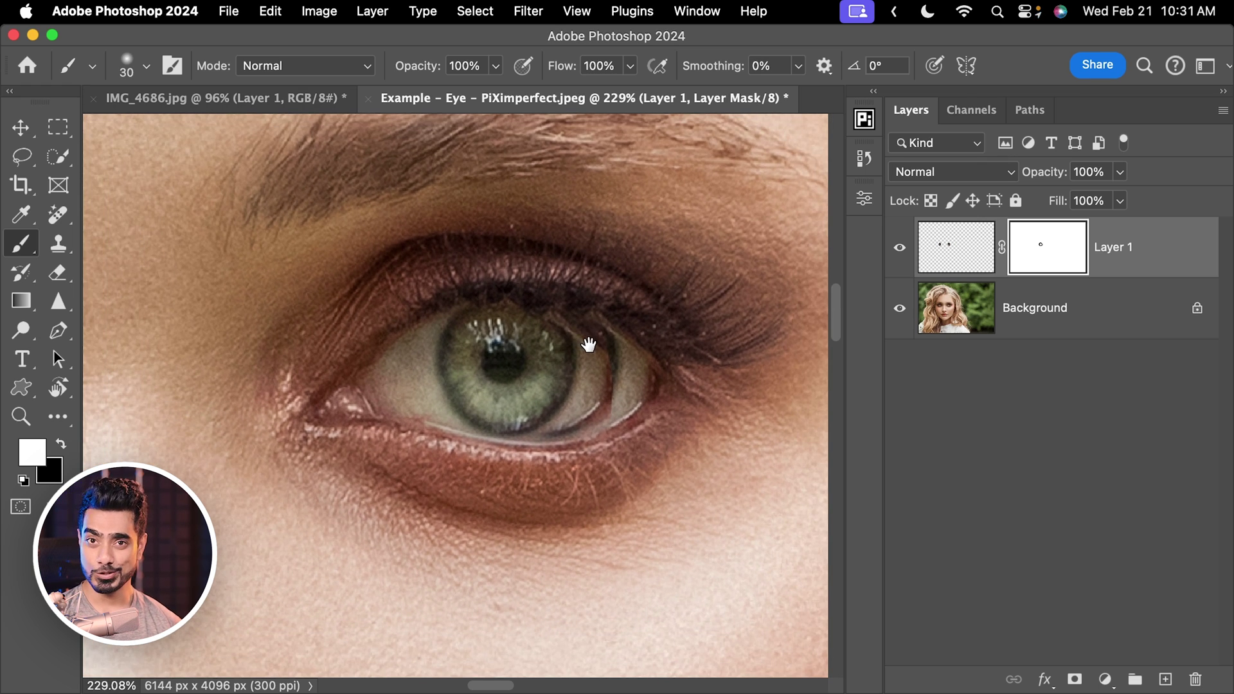
scroll(399, 312, "down", 4)
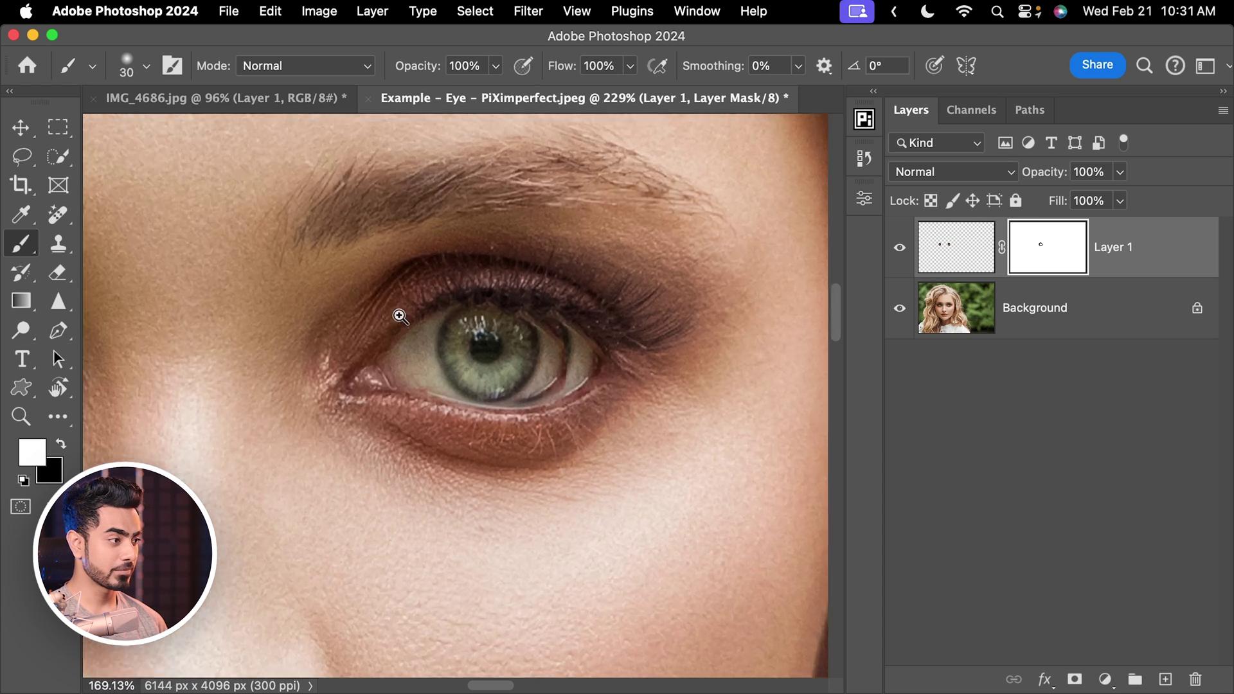
scroll(412, 361, "up", 5)
scroll(411, 362, "up", 1)
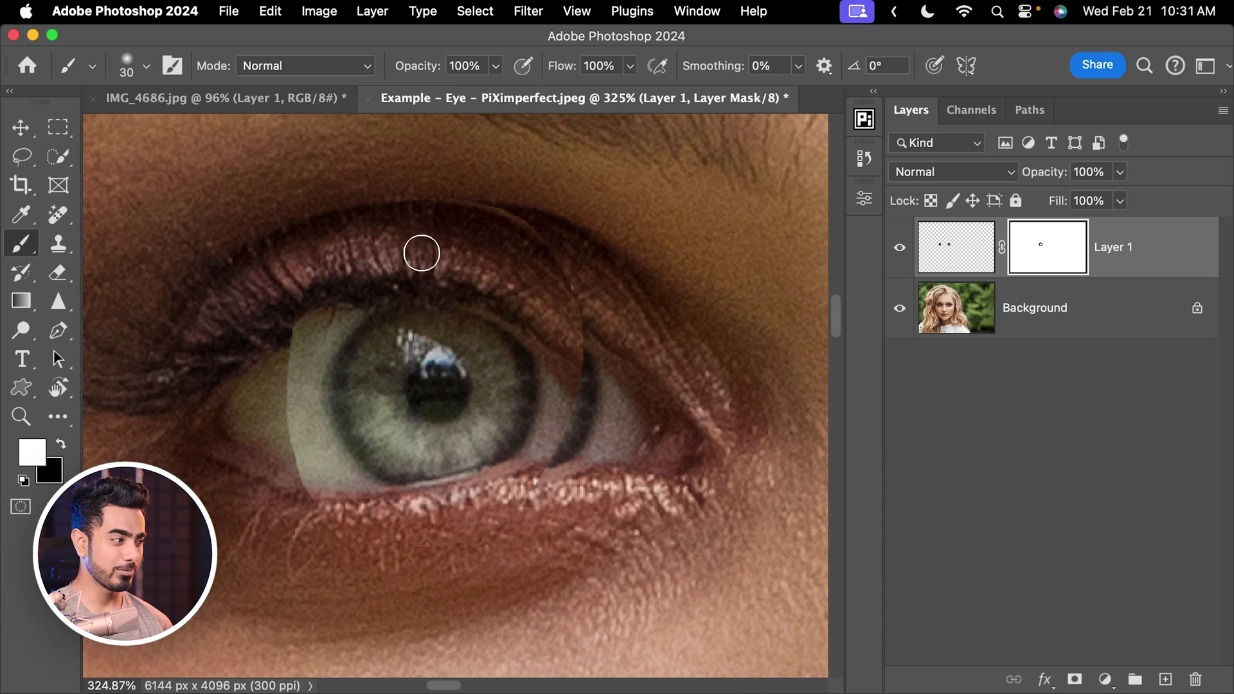
Hide the duplicate upper-lid edge, lower lid and pale strip left of the iris.
key("bracketright")
mouse_move(534, 233)
left_mouse_down()
mouse_move(349, 237)
mouse_move(595, 337)
left_mouse_up()
mouse_move(527, 506)
left_mouse_down()
mouse_move(370, 520)
mouse_move(409, 519)
mouse_move(480, 489)
left_mouse_up()
key("bracketleft")
key("bracketleft")
key("bracketleft")
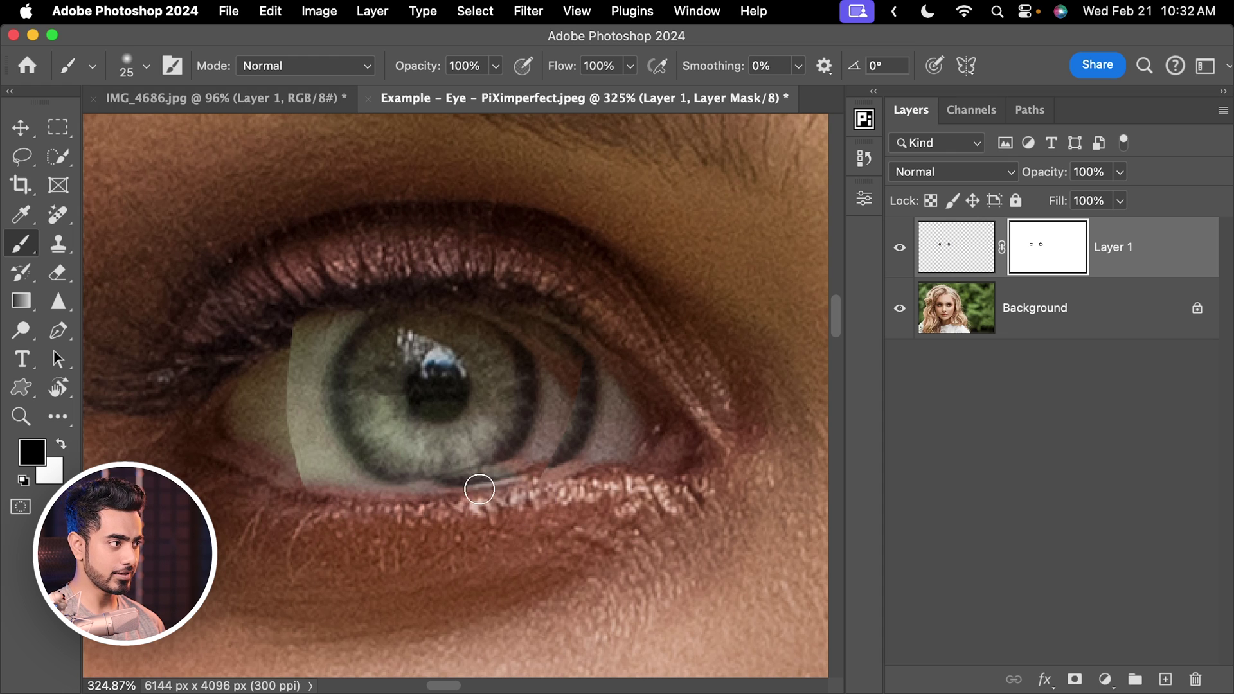
key("bracketright")
key("bracketright")
key("bracketright")
key("bracketright")
key("bracketright")
left_click_drag(303, 360, 325, 303)
mouse_move(279, 380)
left_mouse_down()
mouse_move(281, 426)
mouse_move(315, 482)
mouse_move(259, 379)
left_mouse_up()
Set the brush size to 45 with white as the painting colour, then zoom out.
key("bracketright")
key("bracketright")
key("bracketright")
key("bracketleft")
key("bracketleft")
key("bracketleft")
key("bracketleft")
key("x")
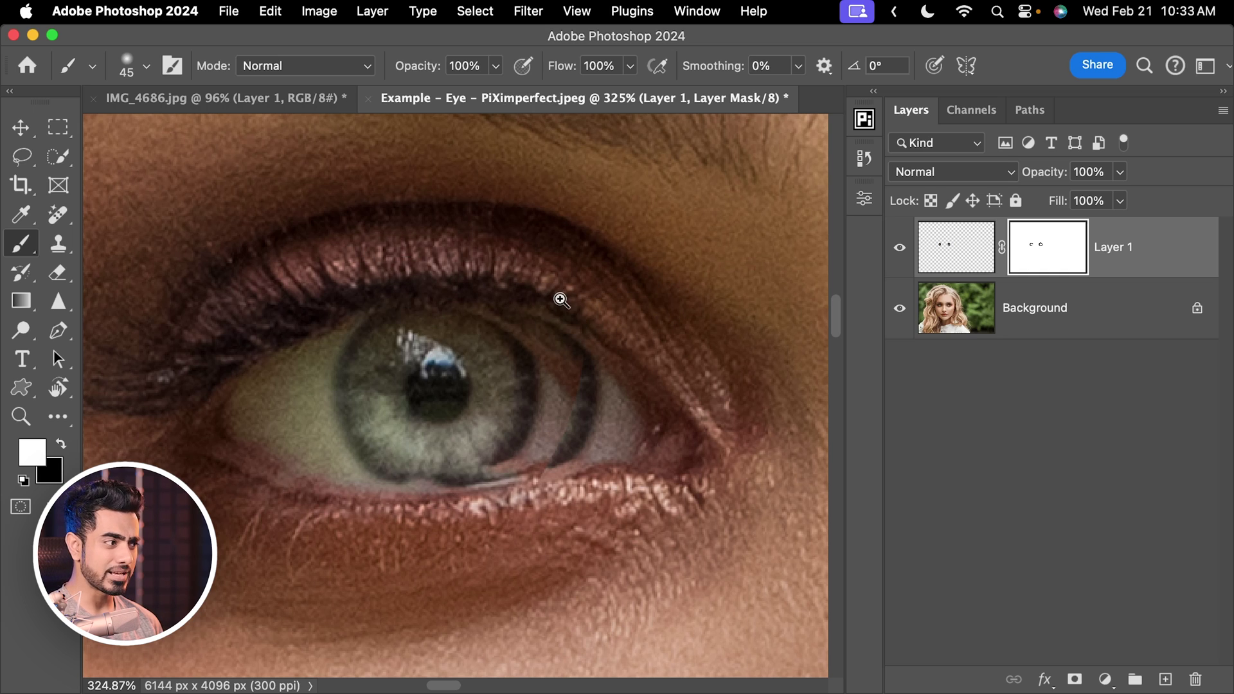
left_click_drag(561, 300, 503, 396)
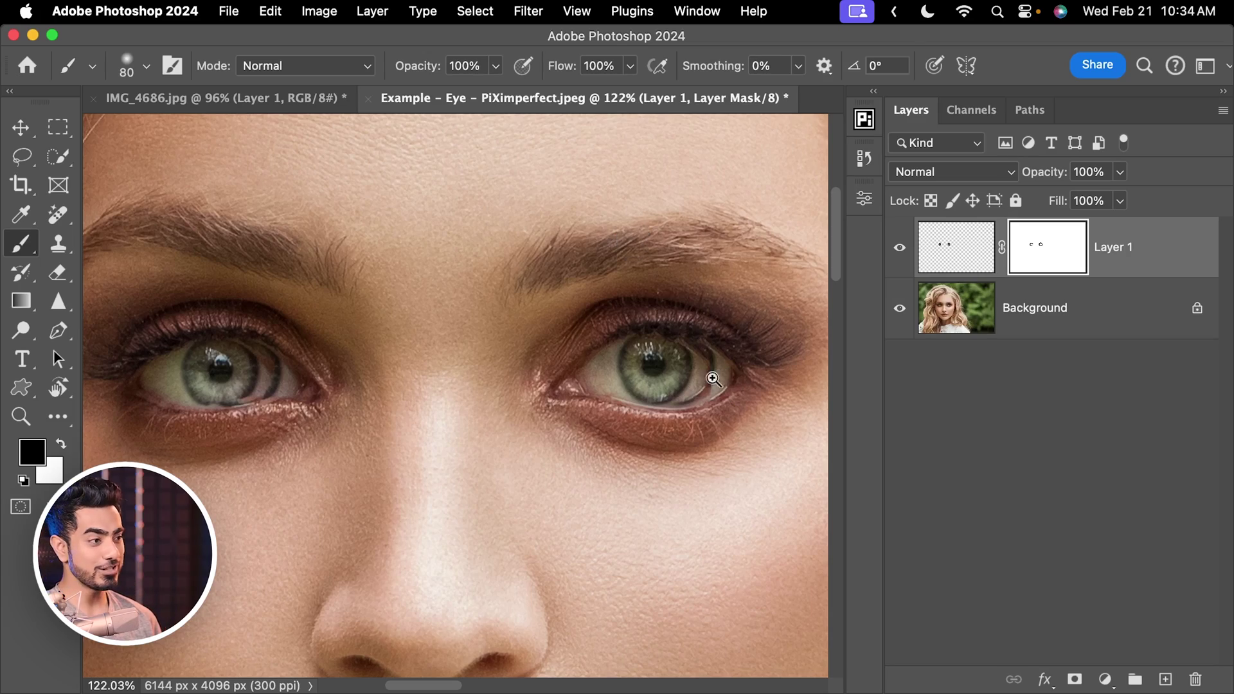
mouse_move(712, 378)
left_mouse_down()
mouse_move(762, 367)
mouse_move(639, 370)
left_mouse_up()
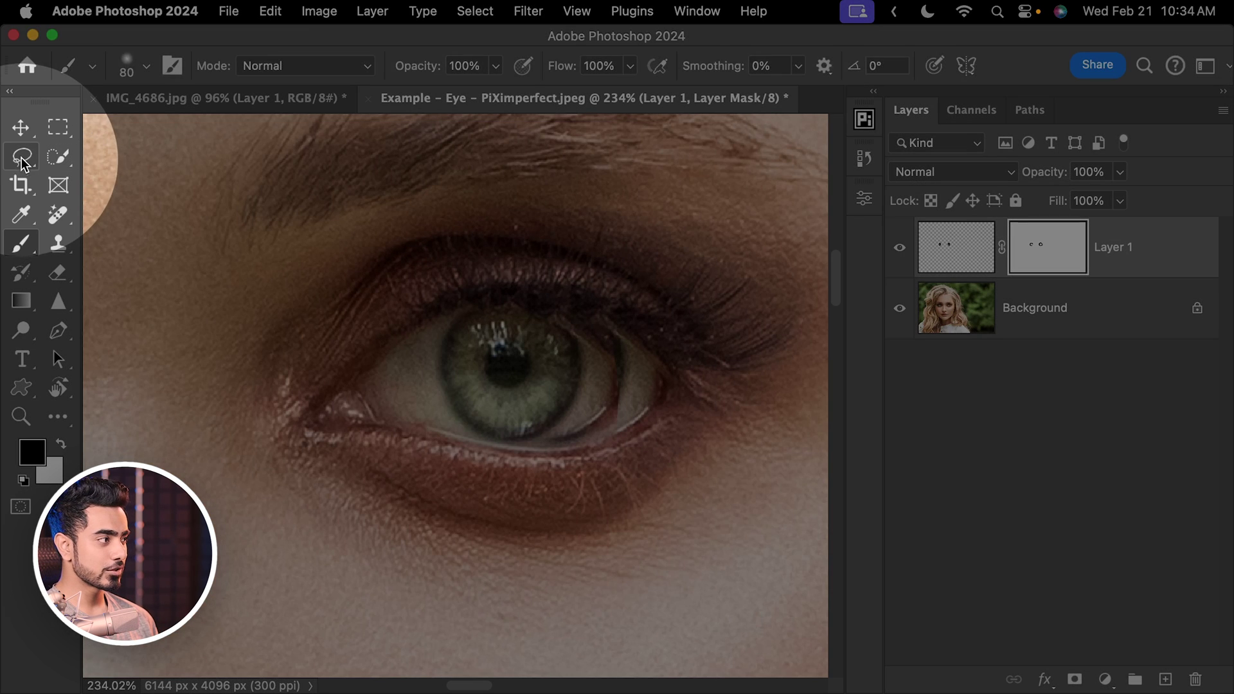
Lasso the gap beside the iris and show the Contextual Task Bar on the canvas.
left_click_drag(22, 157, 90, 161)
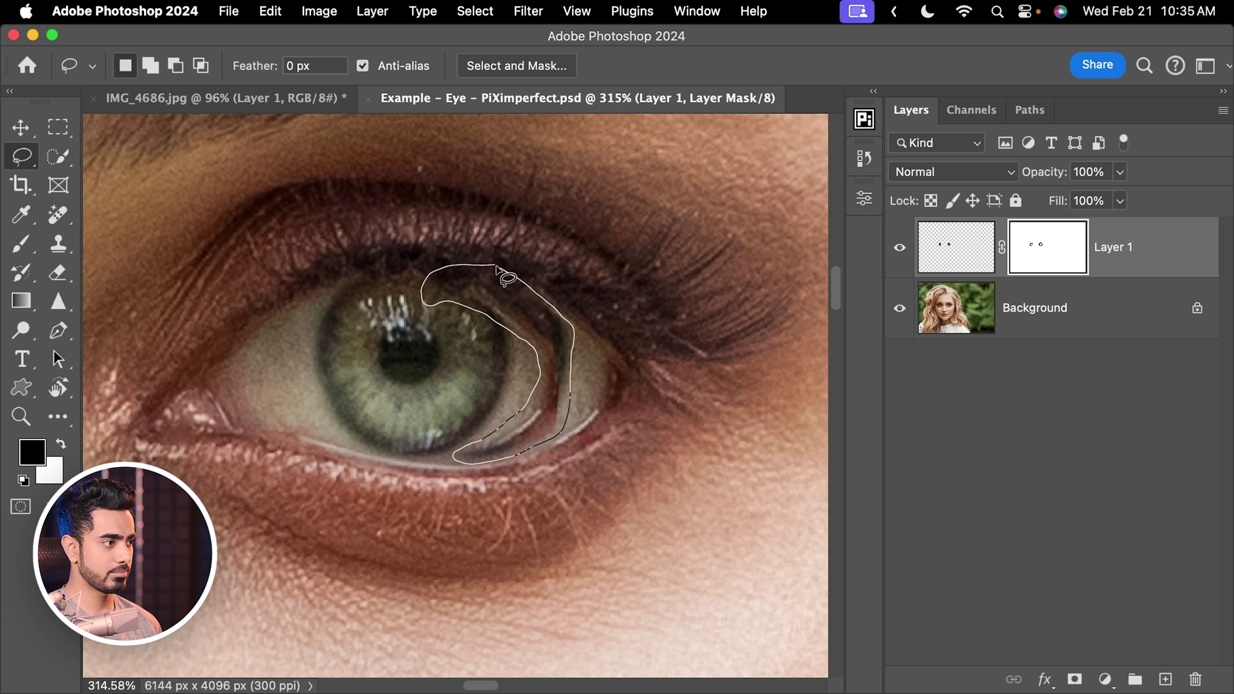
left_click_drag(504, 277, 501, 275)
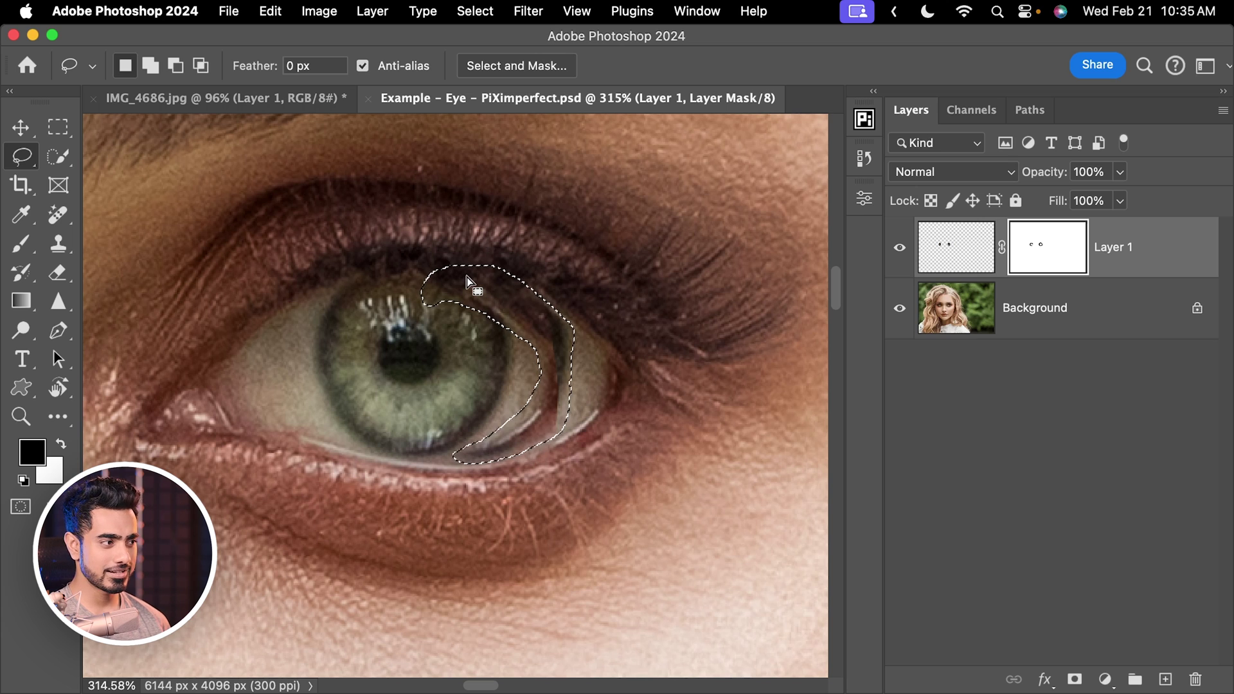
left_click(700, 12)
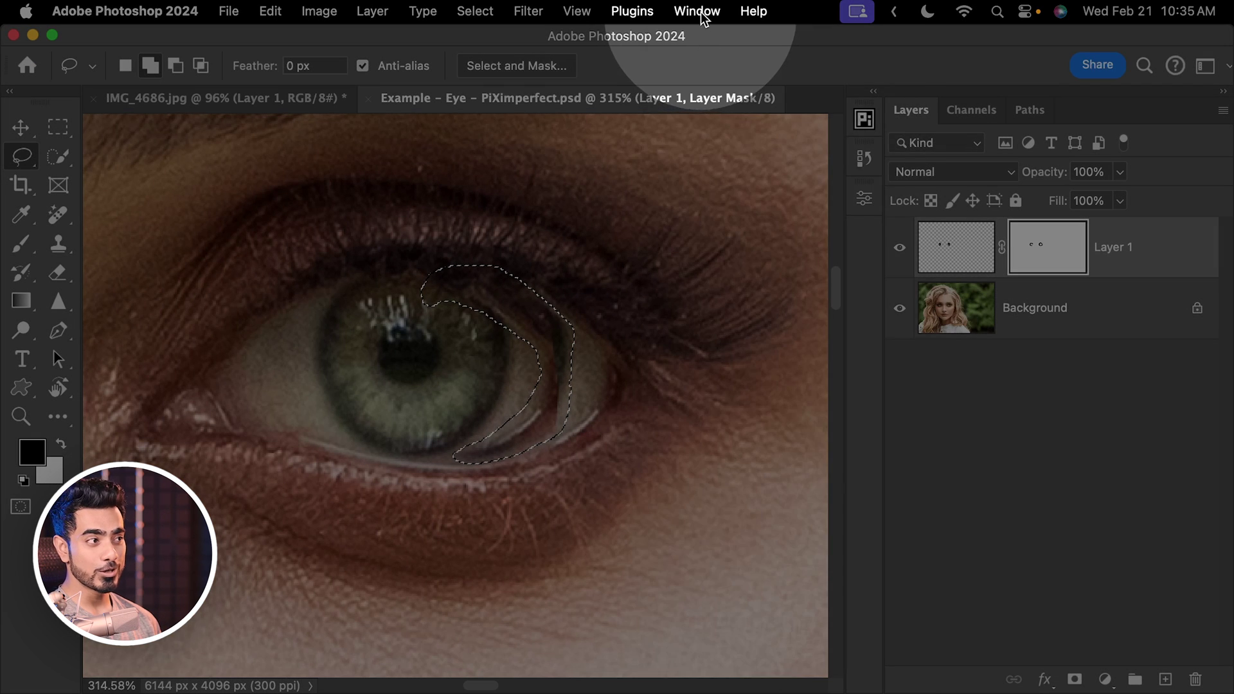
left_click(701, 13)
mouse_move(783, 679)
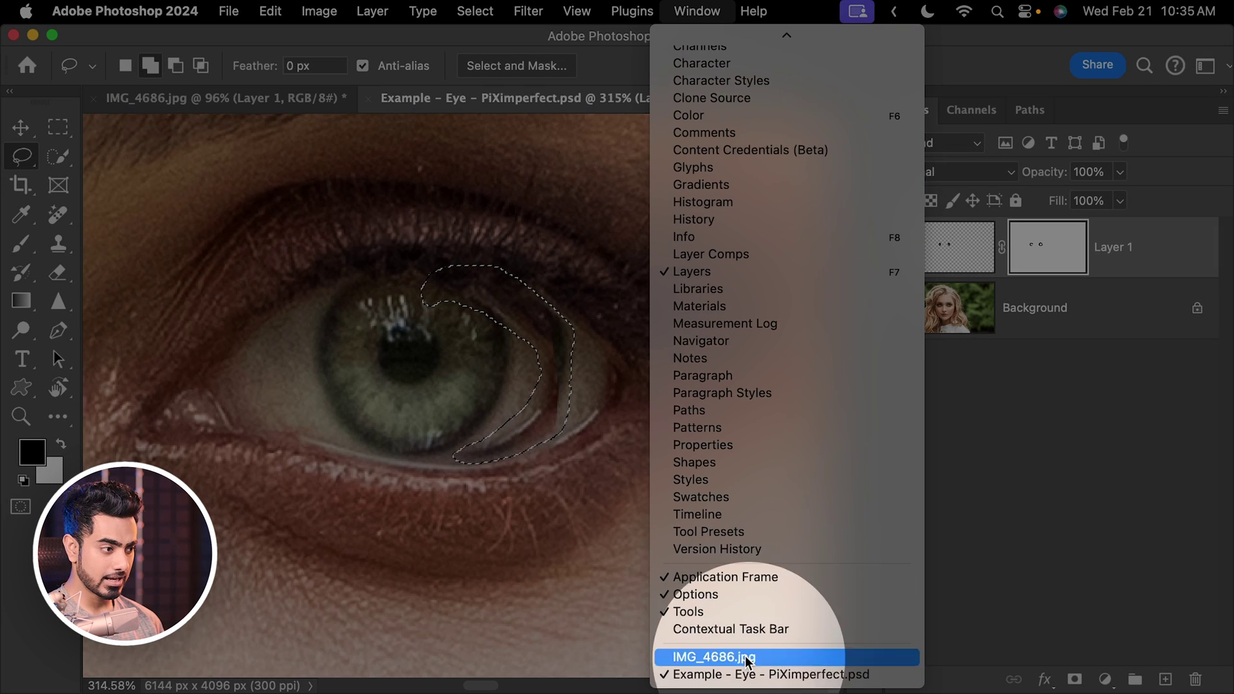
left_click(697, 630)
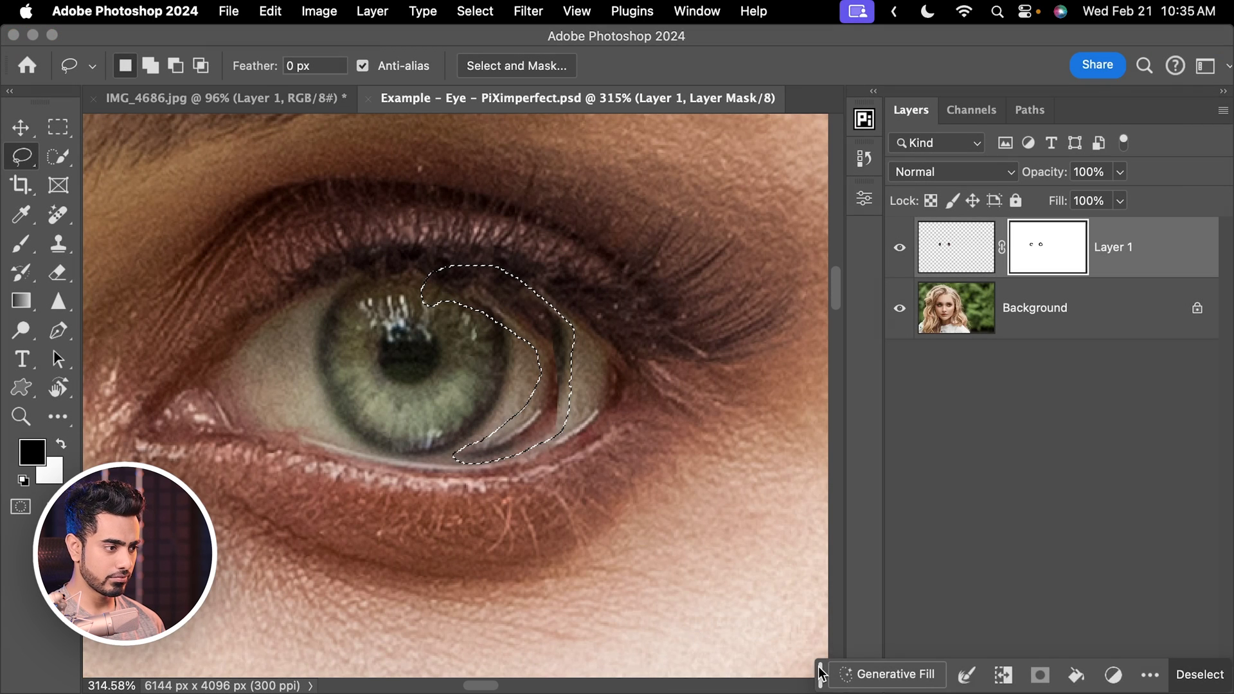
left_click_drag(821, 673, 530, 554)
Generate a fill for the gap, keep variation 2 of 3, and collapse Properties.
left_click(612, 557)
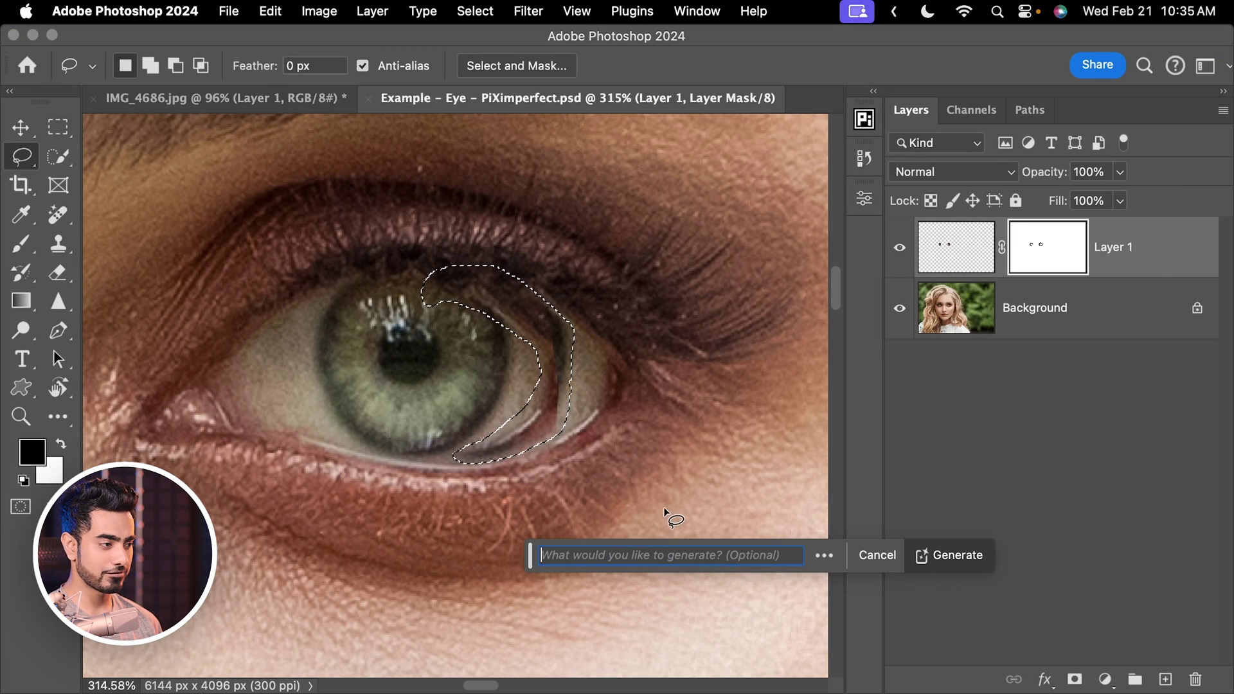
left_click(951, 559)
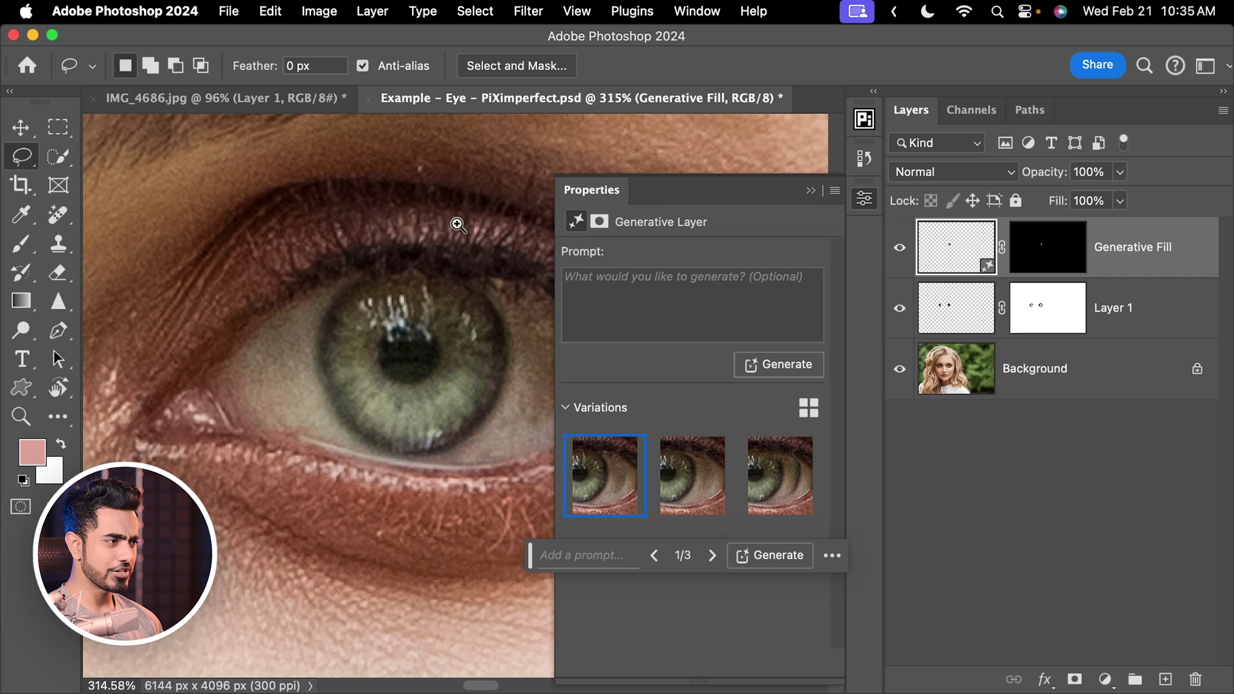
left_click_drag(455, 225, 336, 236)
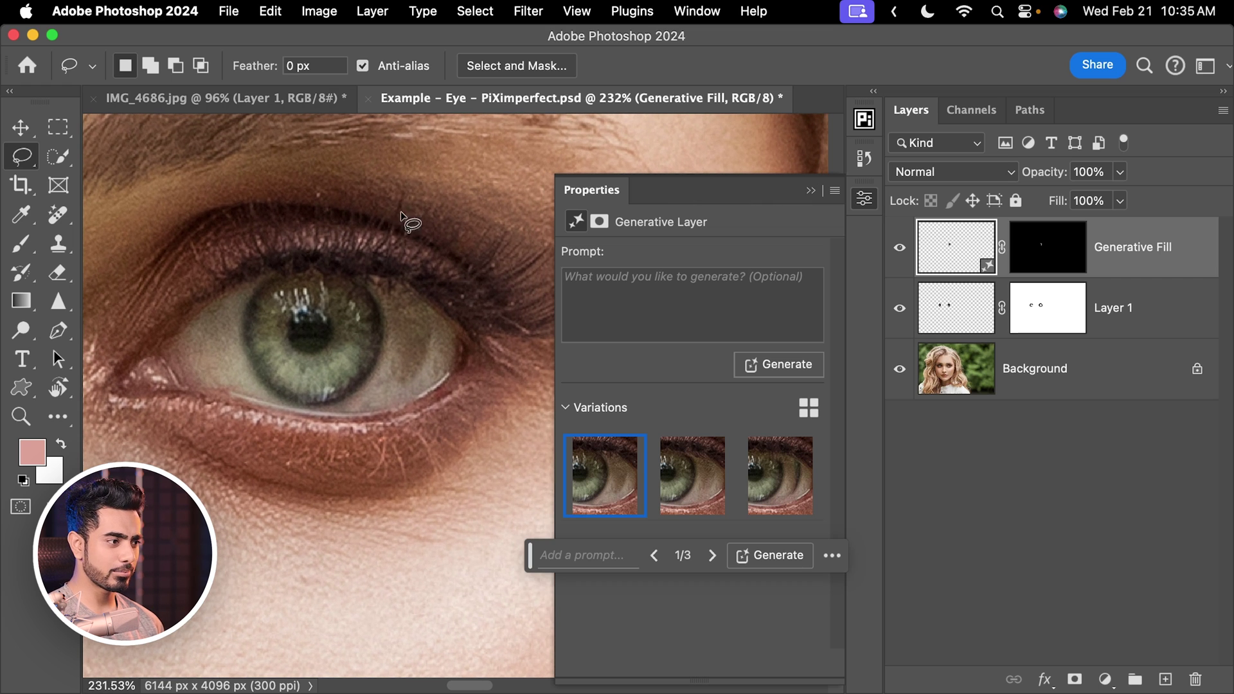
left_click(686, 482)
left_click(753, 477)
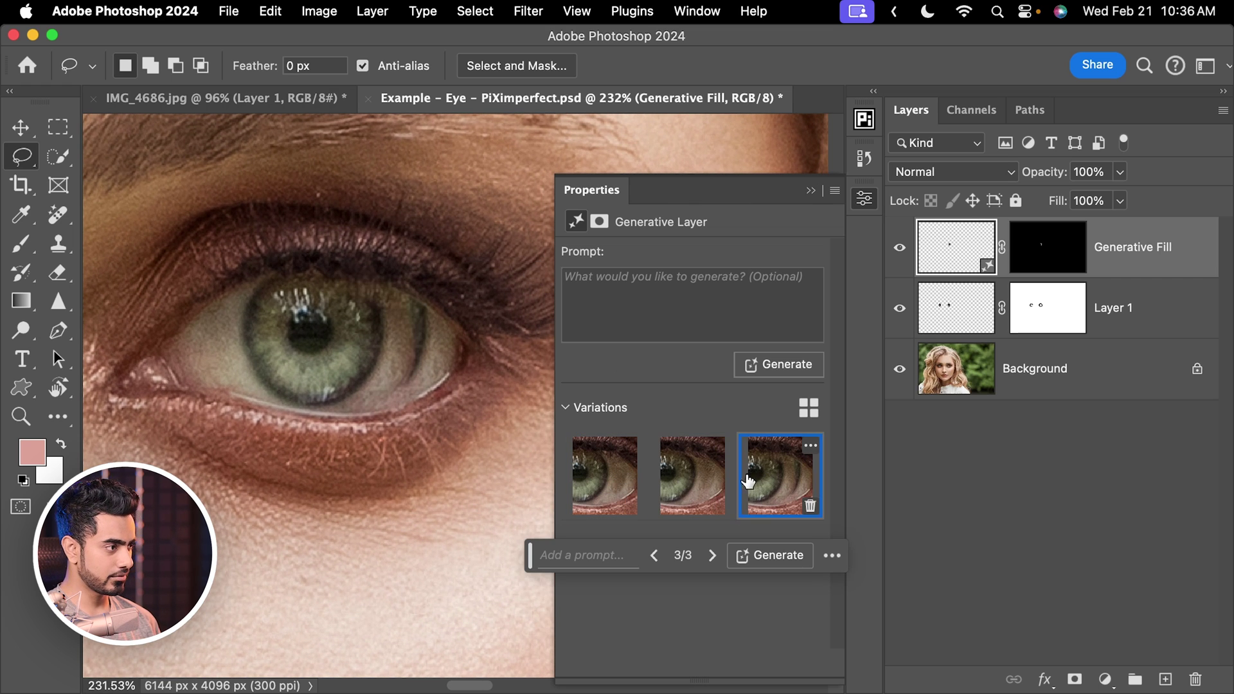
left_click(619, 478)
left_click(671, 481)
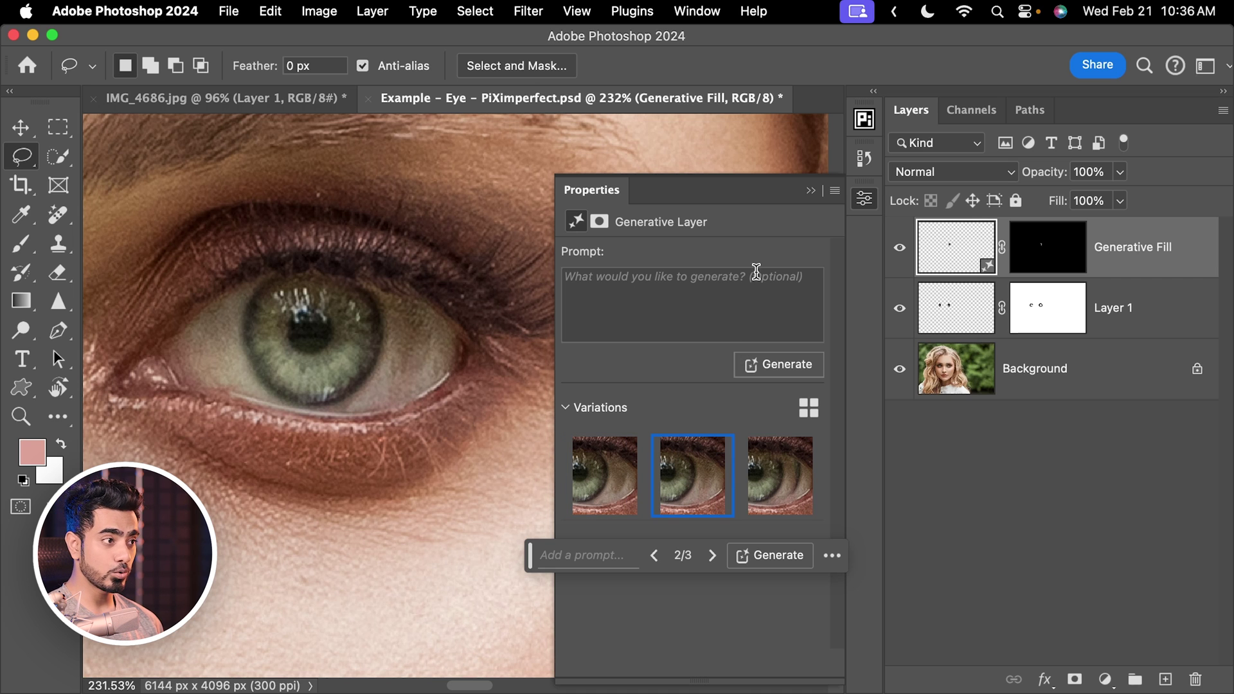
left_click(816, 192)
scroll(424, 322, "up", 2)
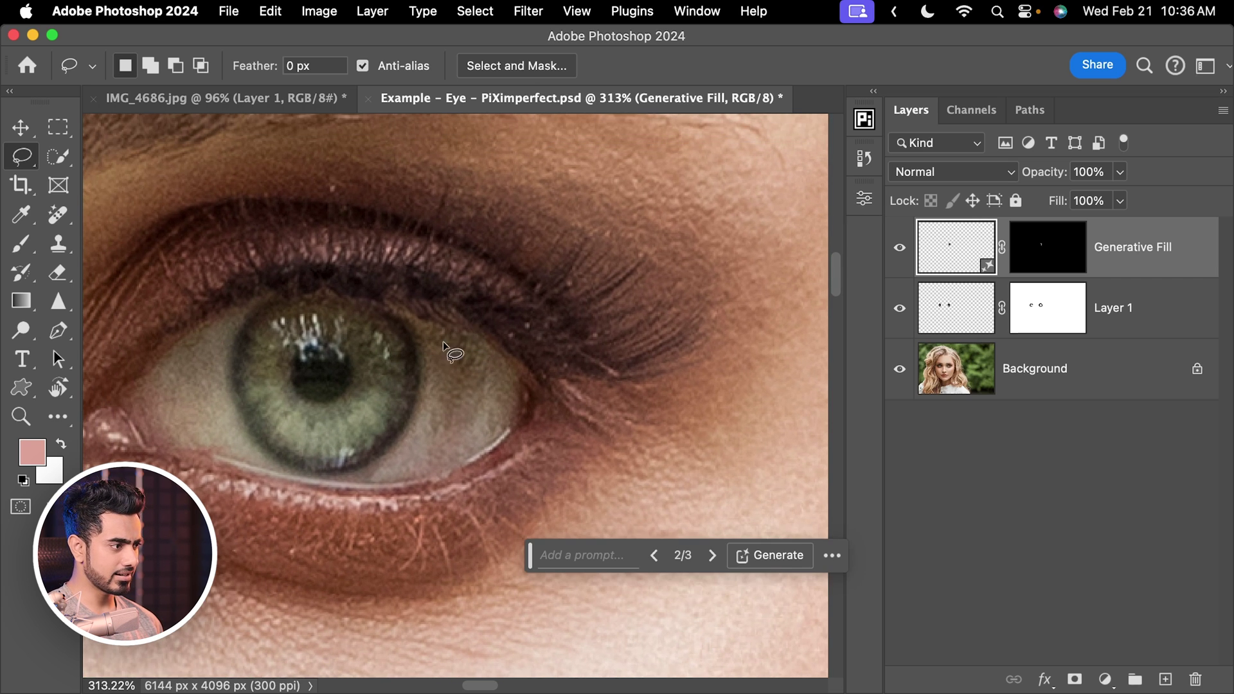
Lasso the eye white right of the iris, generate a fill, and keep variation 1.
left_click_drag(475, 339, 403, 304)
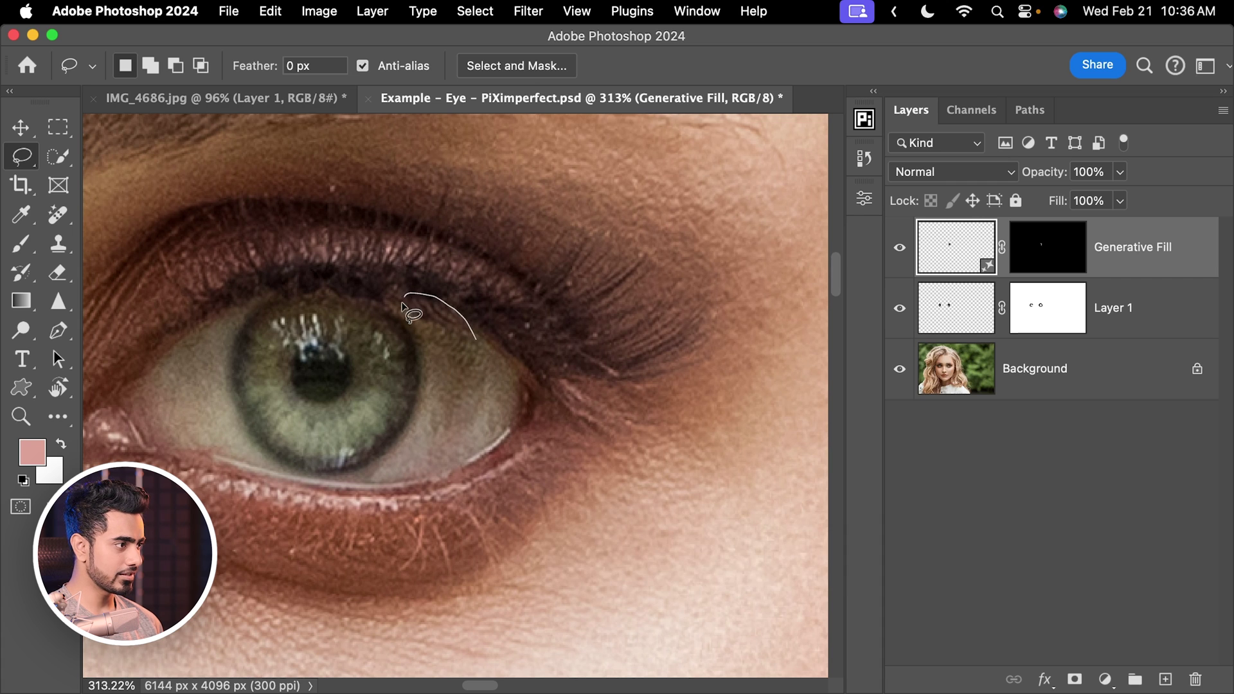
left_click_drag(479, 453, 482, 347)
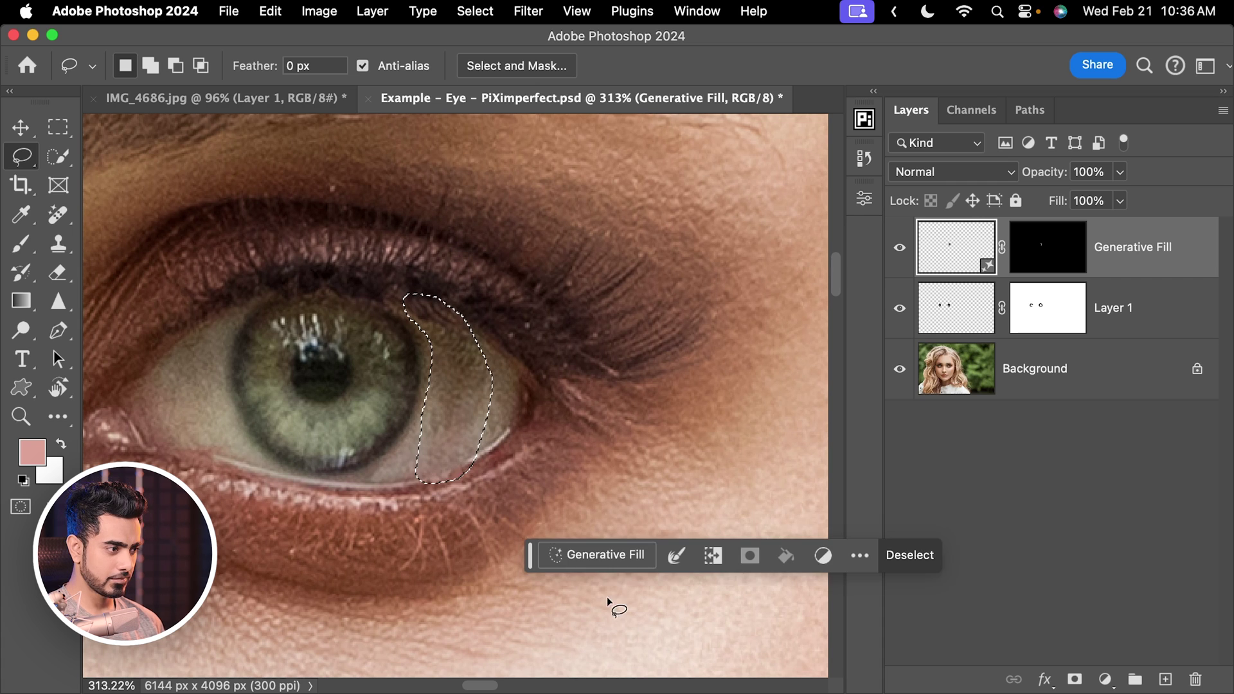
left_click(606, 555)
left_click(958, 555)
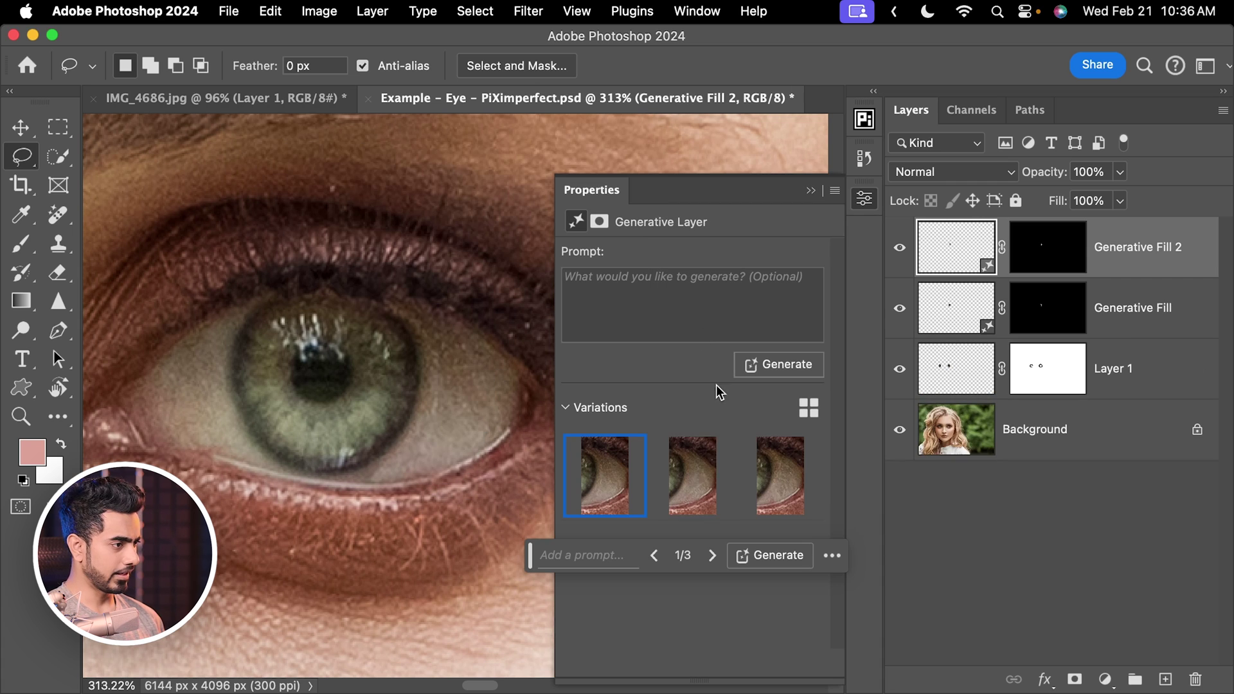
left_click(728, 474)
left_click(764, 479)
left_click(697, 480)
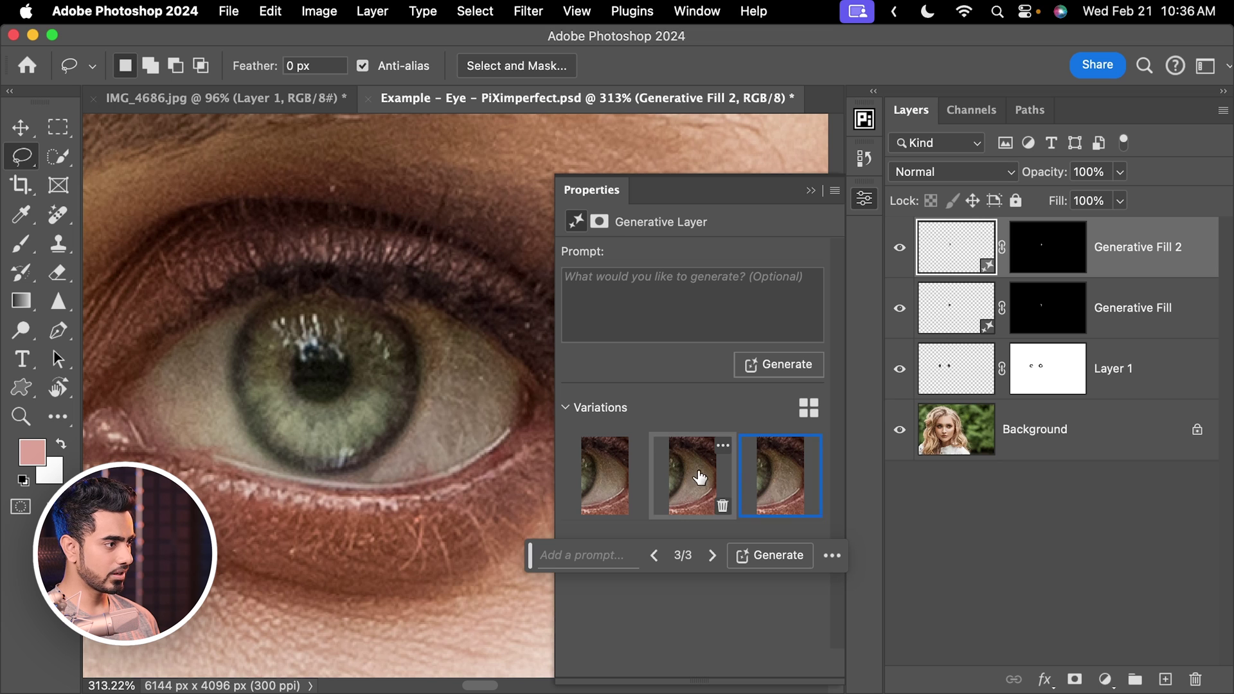
left_click(633, 487)
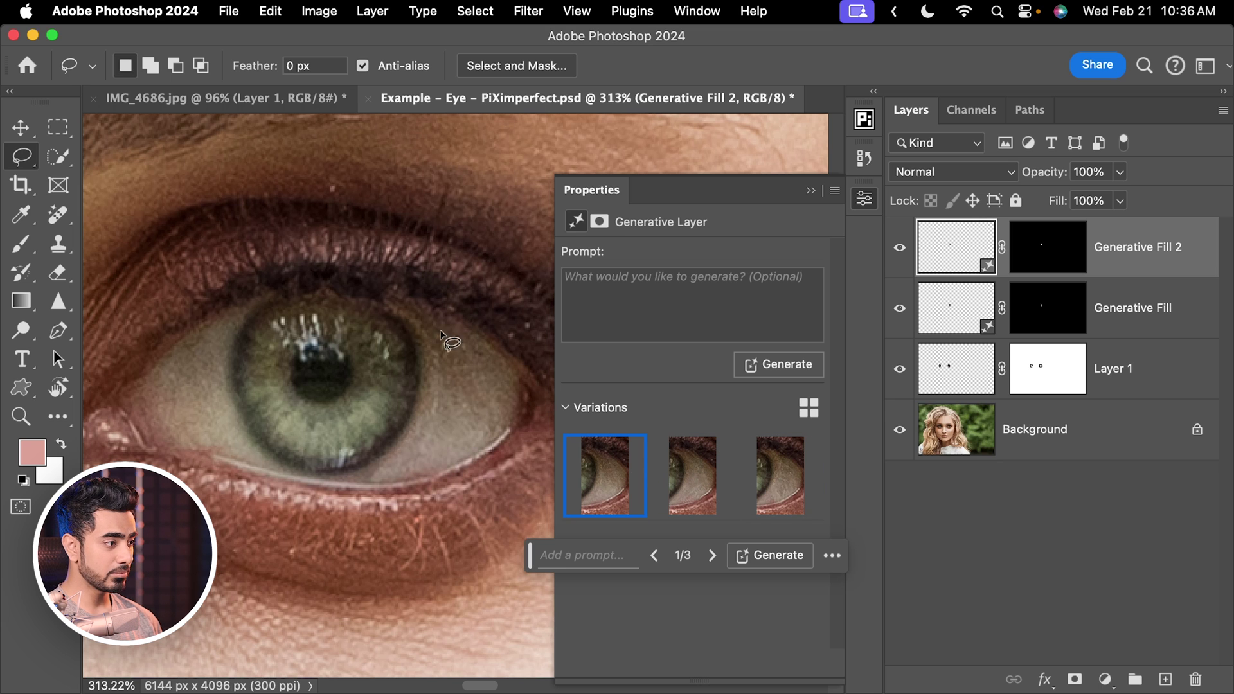
Toggle the retouch layers' visibility to compare against the original.
scroll(441, 344, "down", 5)
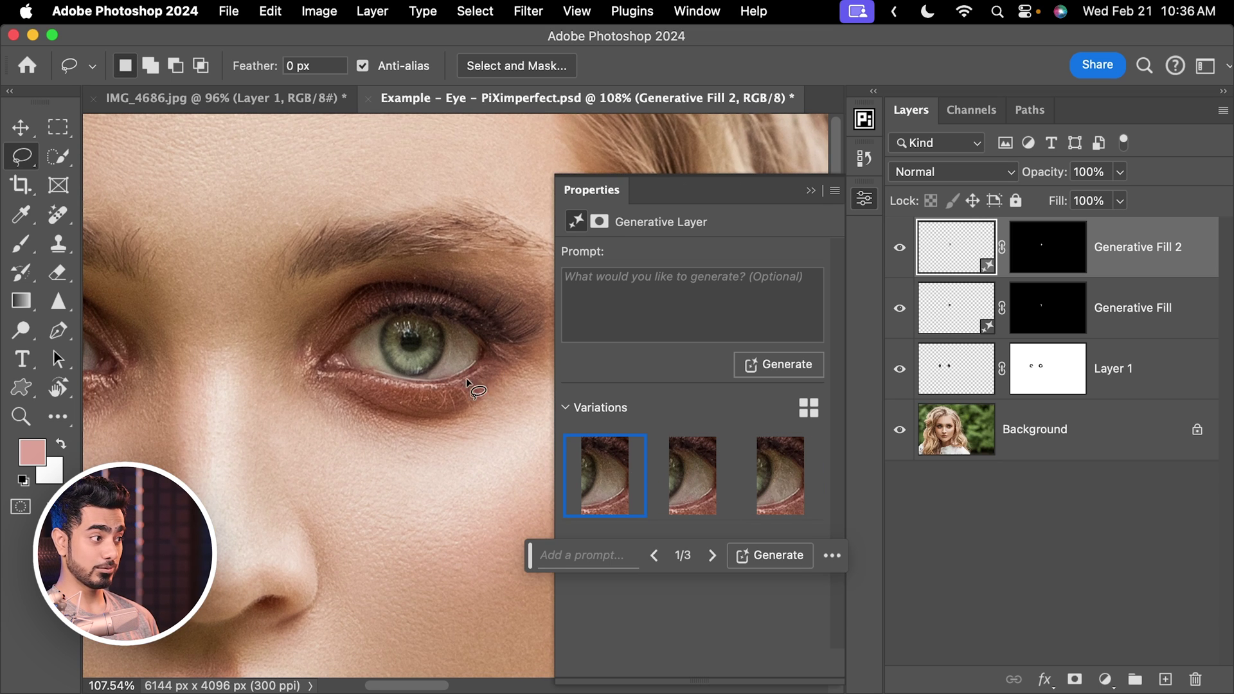
scroll(468, 392, "right", 2)
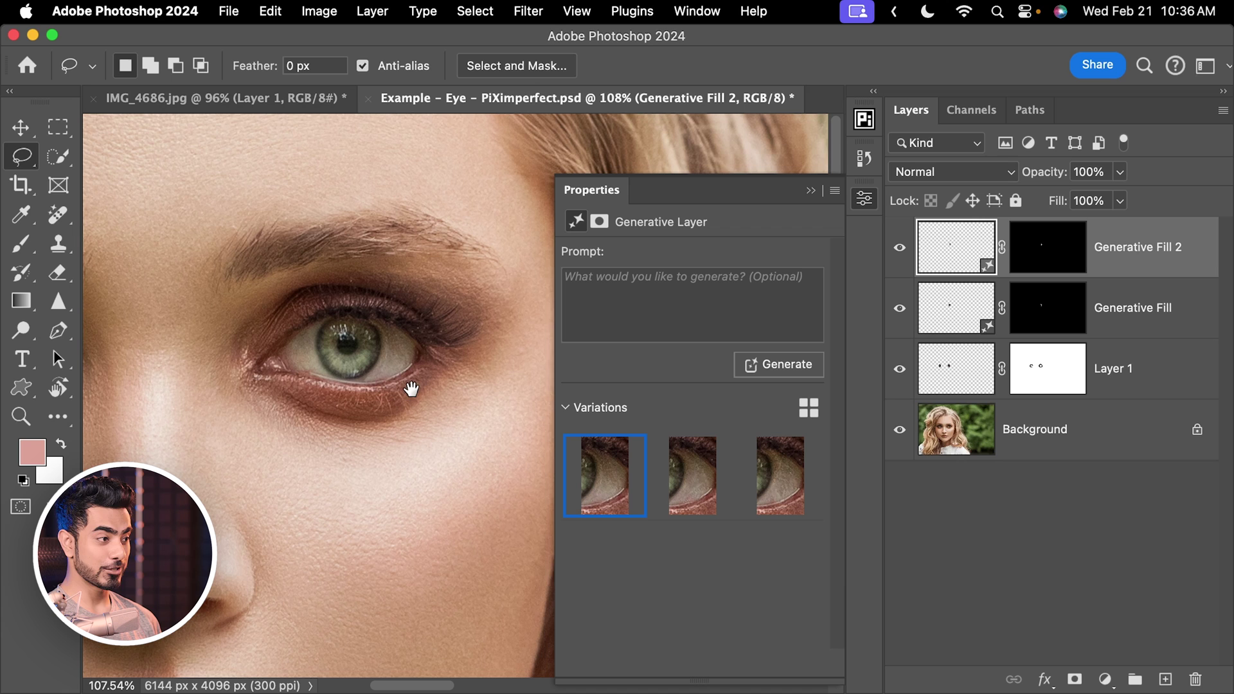
left_click(899, 431, "alt")
left_click(899, 432, "alt")
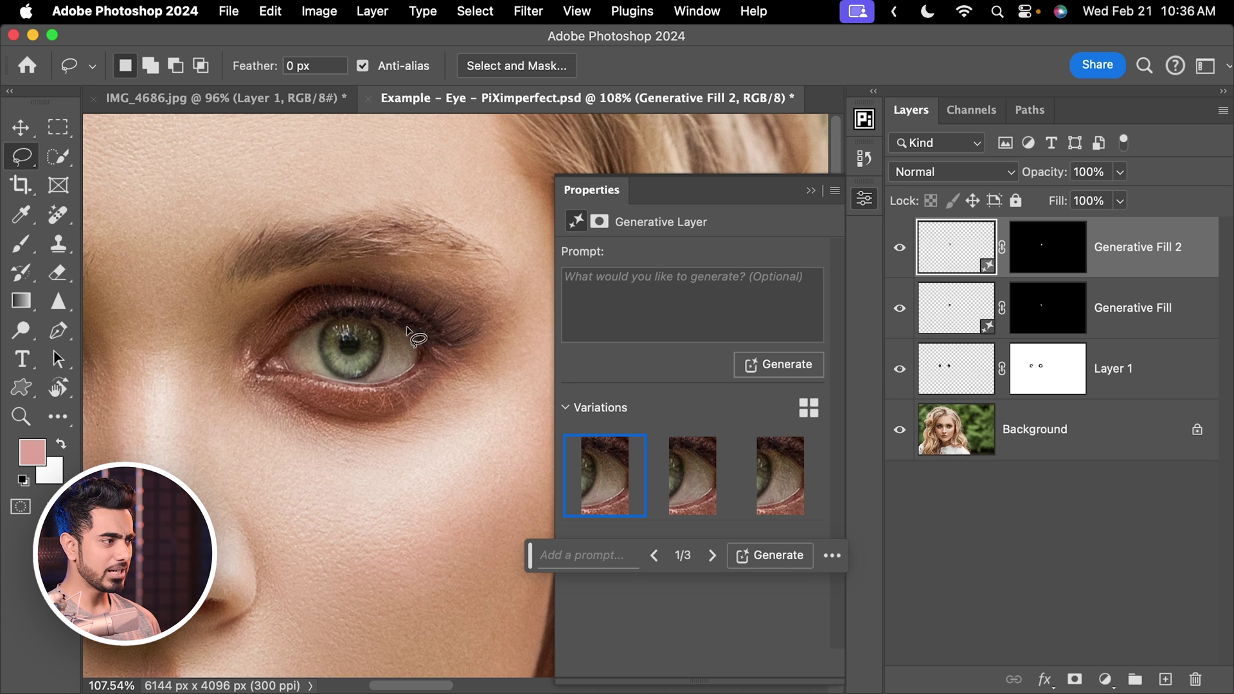
scroll(407, 321, "up", 5)
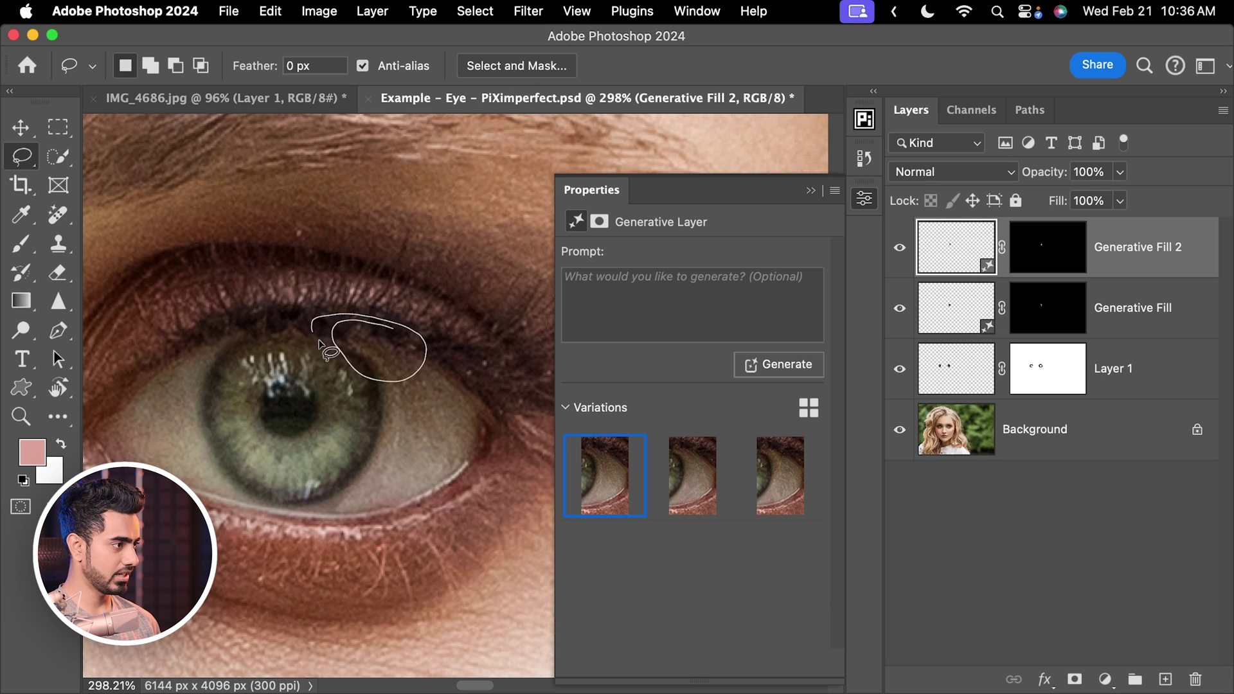
Select the area above the iris and generate Generative Fill 3.
left_click_drag(419, 351, 422, 352)
left_click(588, 559)
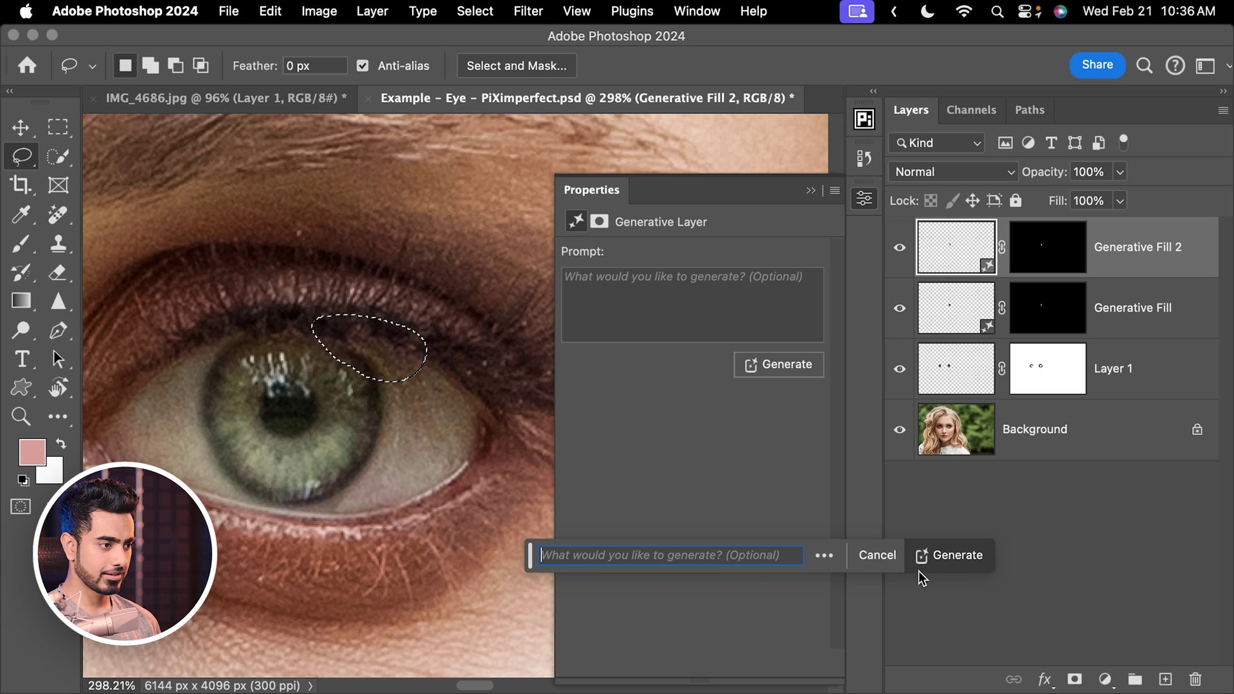
left_click(926, 559)
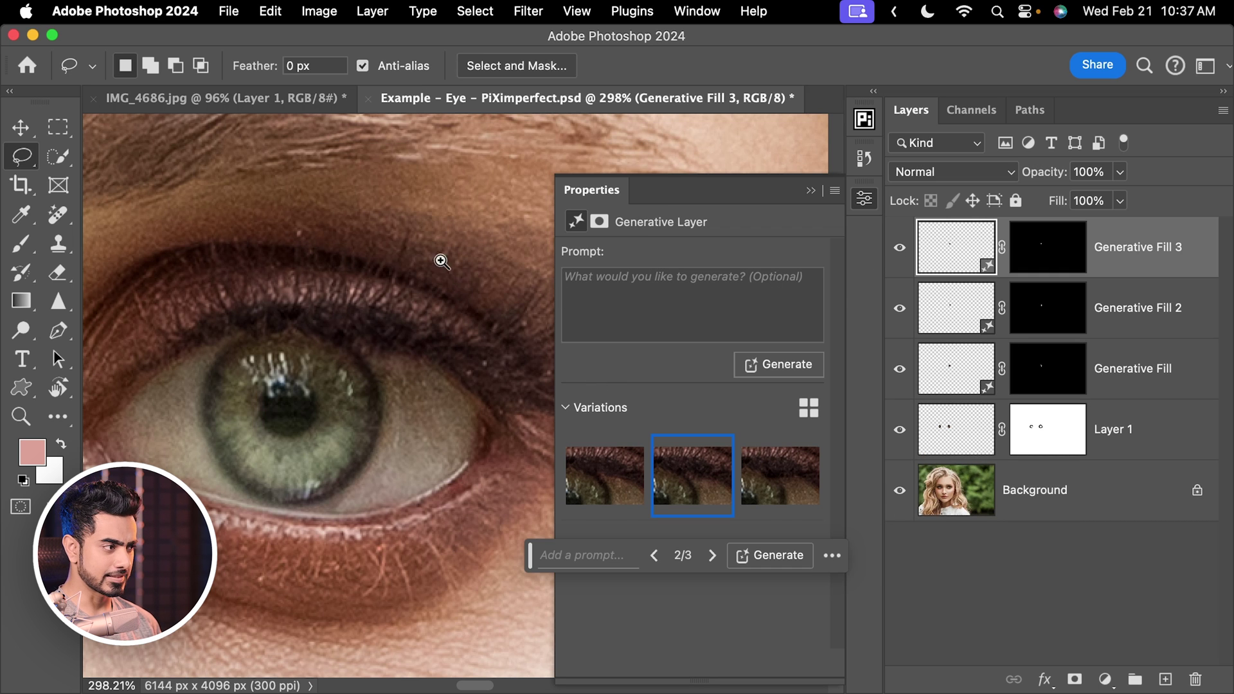
left_click_drag(441, 261, 369, 265)
left_click_drag(340, 279, 305, 314)
left_click_drag(353, 307, 288, 311)
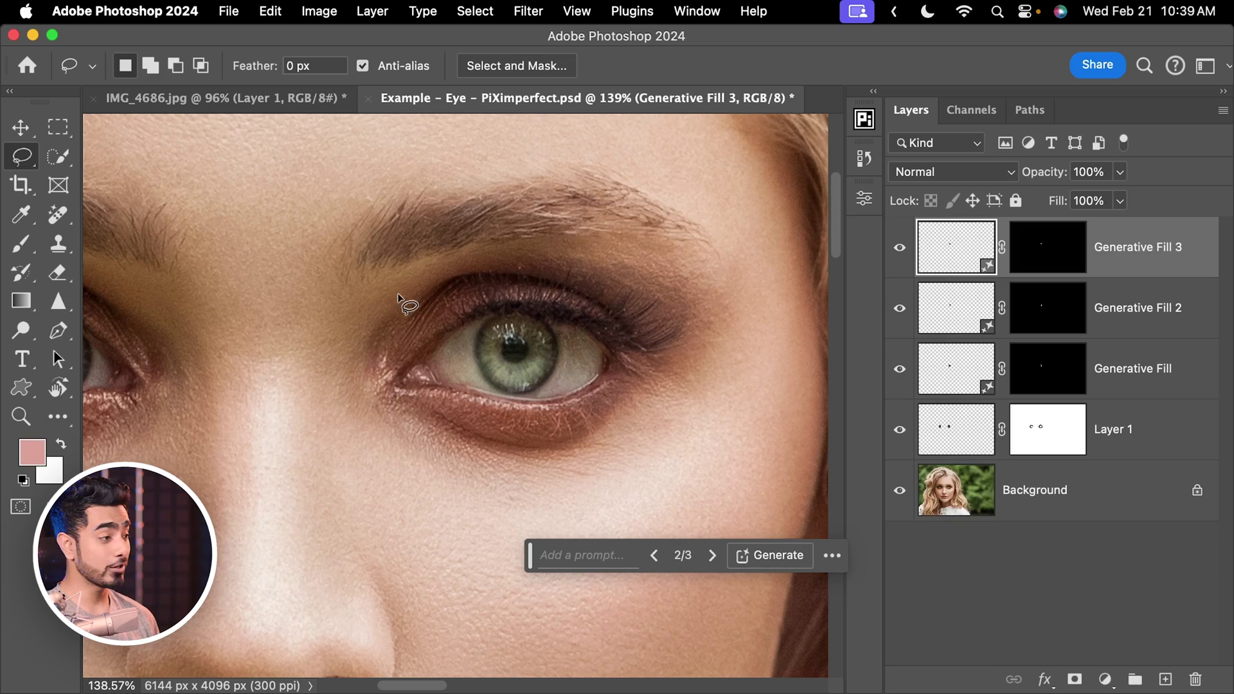
On the other eye, lasso along the iris edge, generate a fill, and choose variation 2.
left_click_drag(249, 341, 554, 352)
left_click_drag(340, 371, 412, 353)
left_click_drag(380, 341, 427, 355)
mouse_move(400, 270)
left_mouse_down()
mouse_move(437, 379)
mouse_move(293, 444)
mouse_move(486, 337)
mouse_move(401, 270)
left_mouse_up()
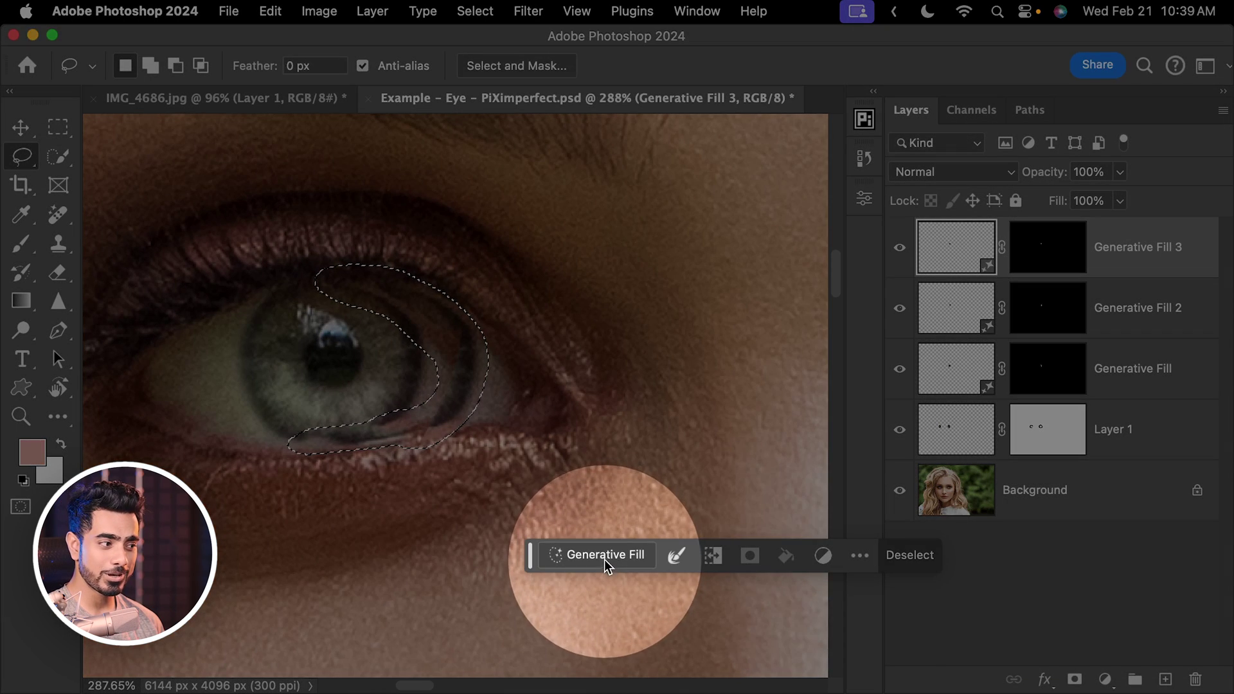
left_click(604, 555)
left_click(950, 557)
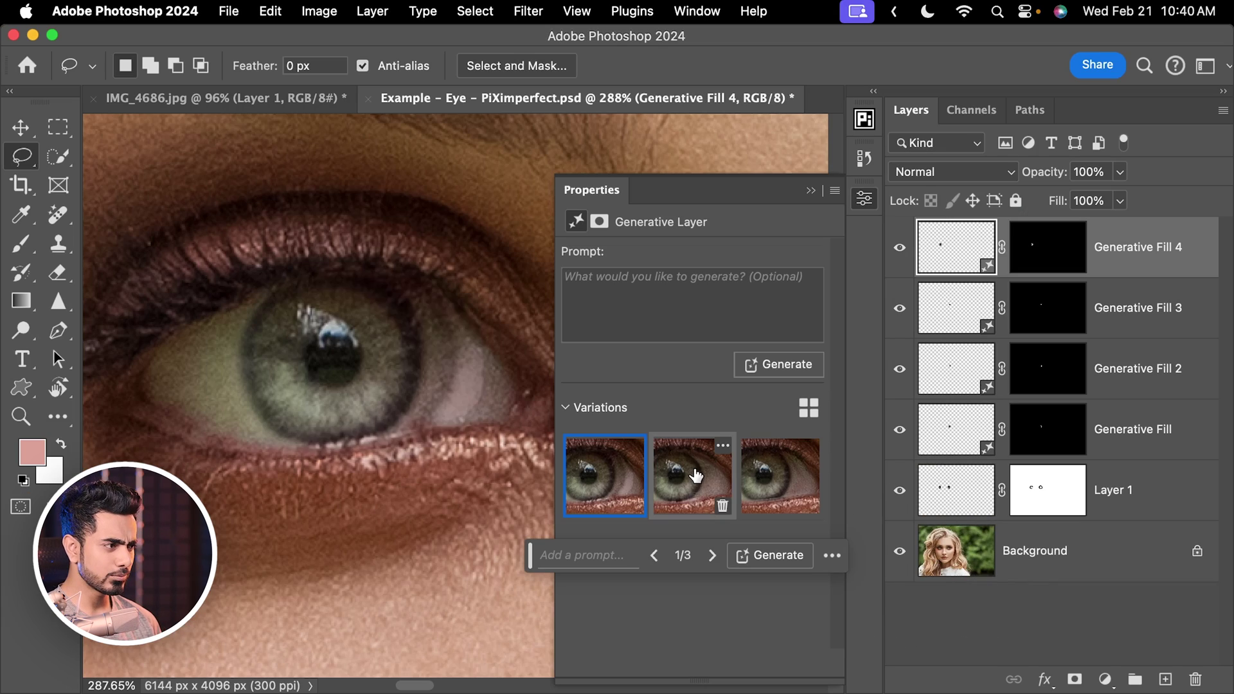
left_click(696, 475)
left_click(773, 483)
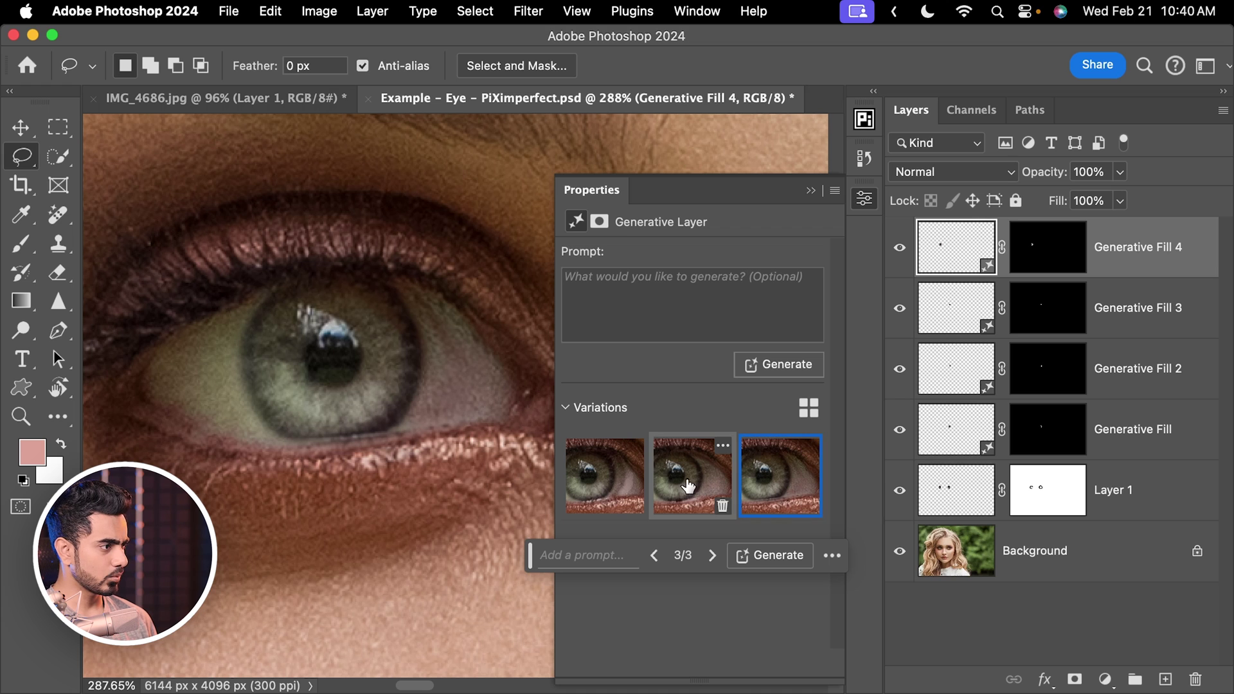
scroll(383, 377, "down", 5)
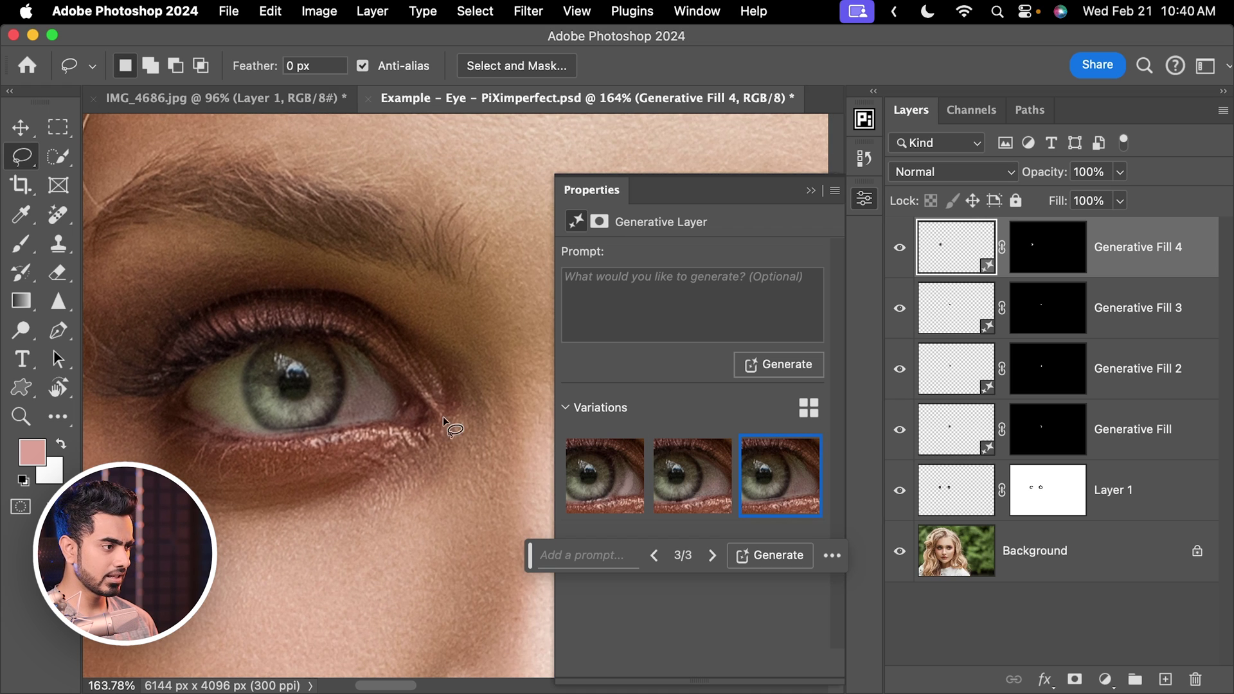
left_click(705, 491)
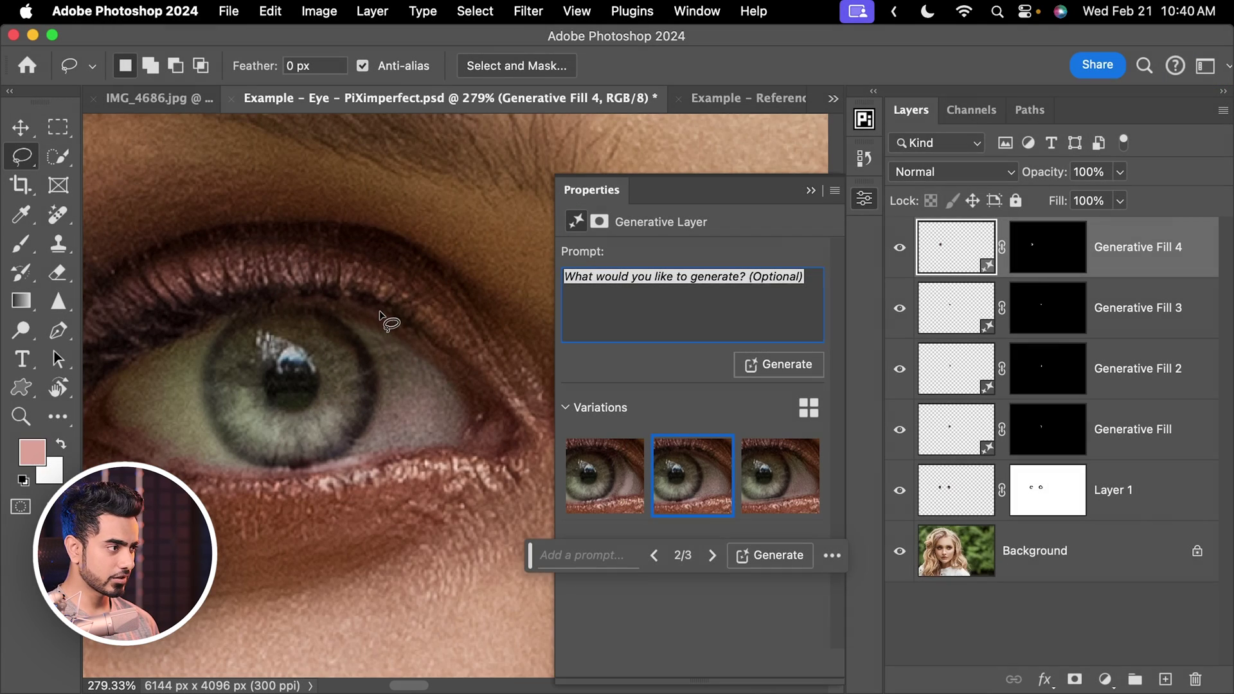
Lasso above the second eye's iris, generate a fill, and keep variation 1 of 3.
mouse_move(380, 311)
left_mouse_down()
mouse_move(311, 313)
mouse_move(378, 384)
mouse_move(411, 372)
mouse_move(419, 331)
left_mouse_up()
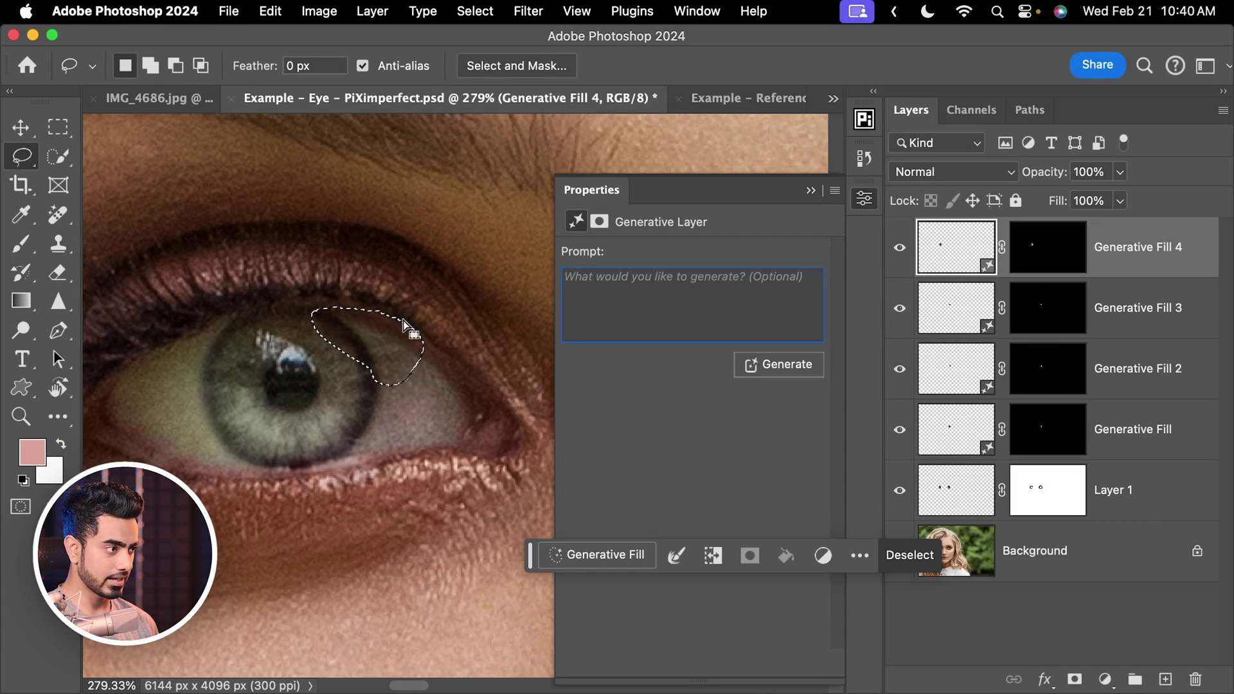
left_click(588, 556)
left_click(952, 558)
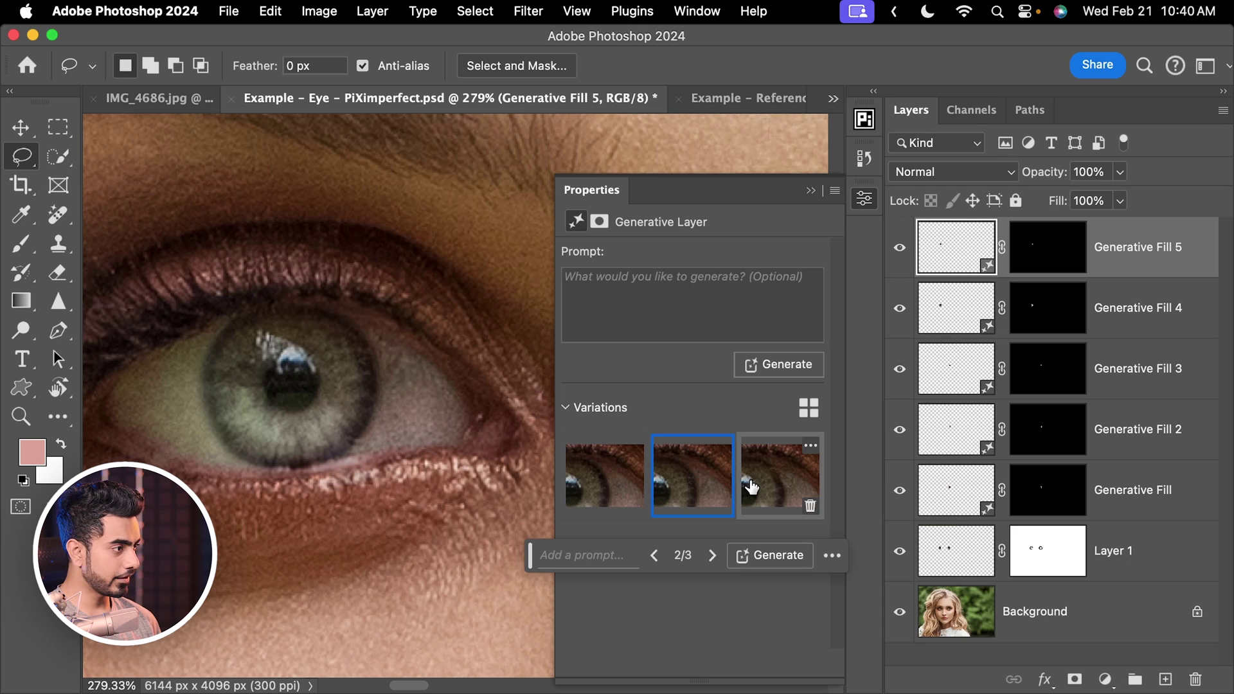
left_click(615, 493)
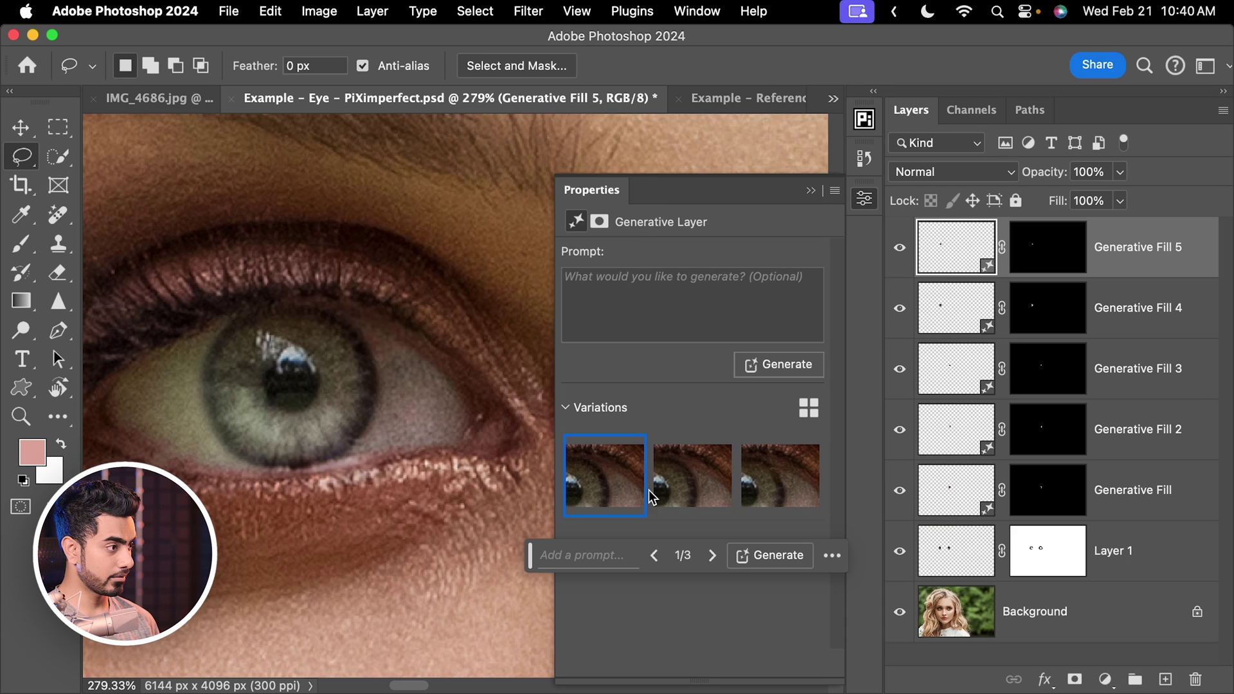
left_click(680, 494)
left_click(620, 500)
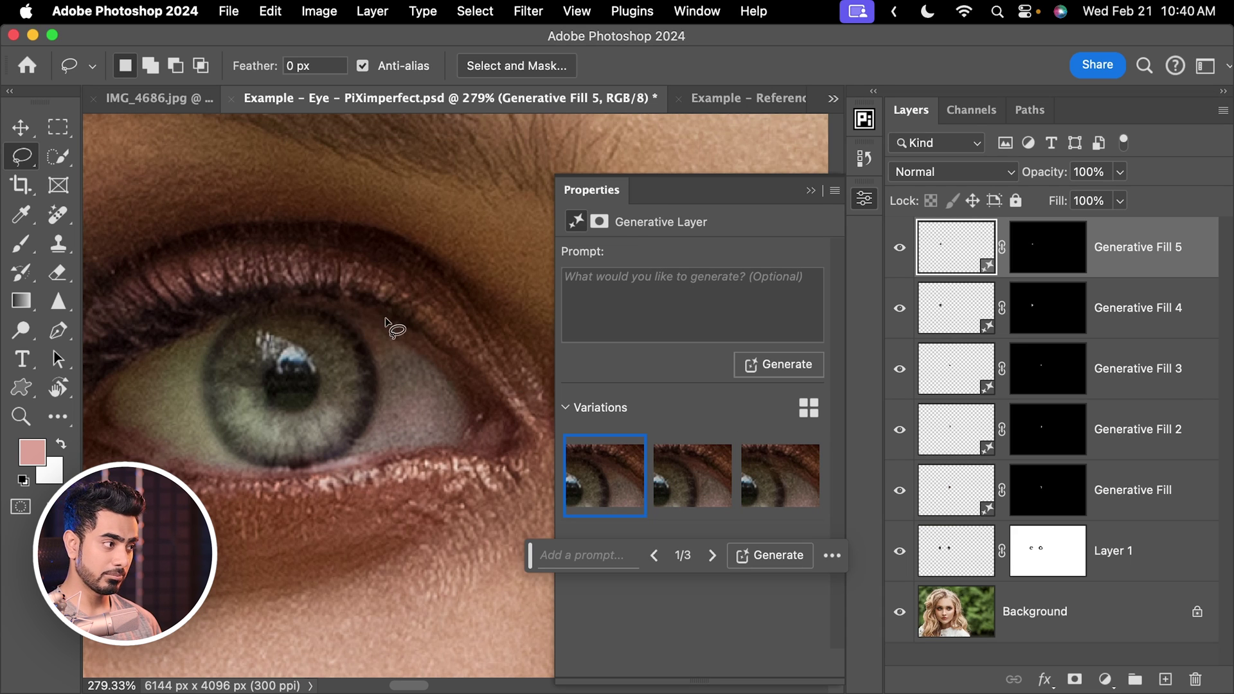
left_click_drag(399, 313, 334, 399)
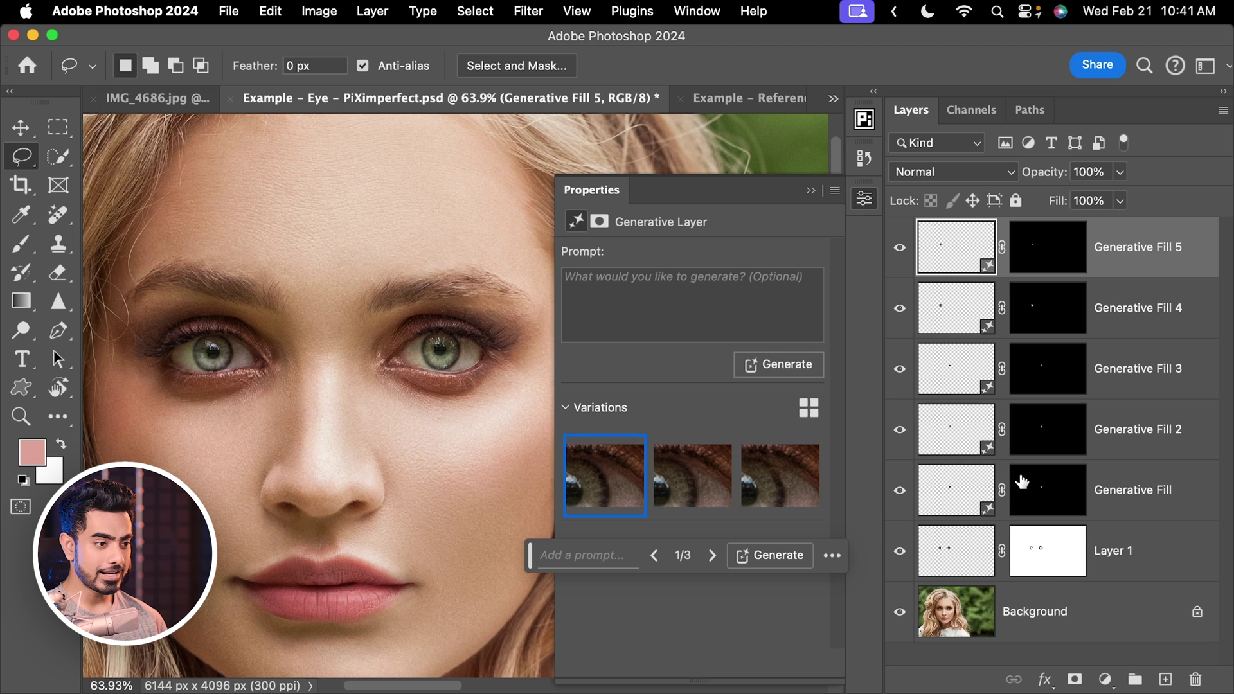
Add a new top layer named 'Final Corrections'.
left_click(1165, 679)
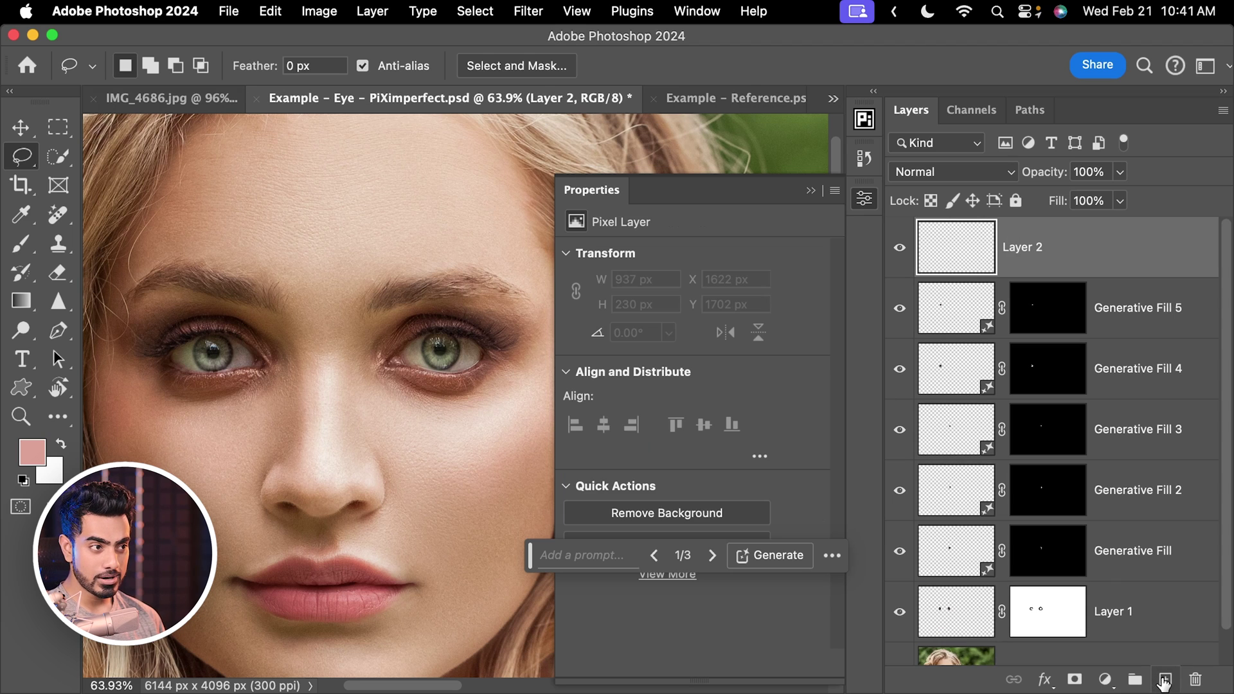
double_click(1032, 247)
type("Final Corrections")
key("Return")
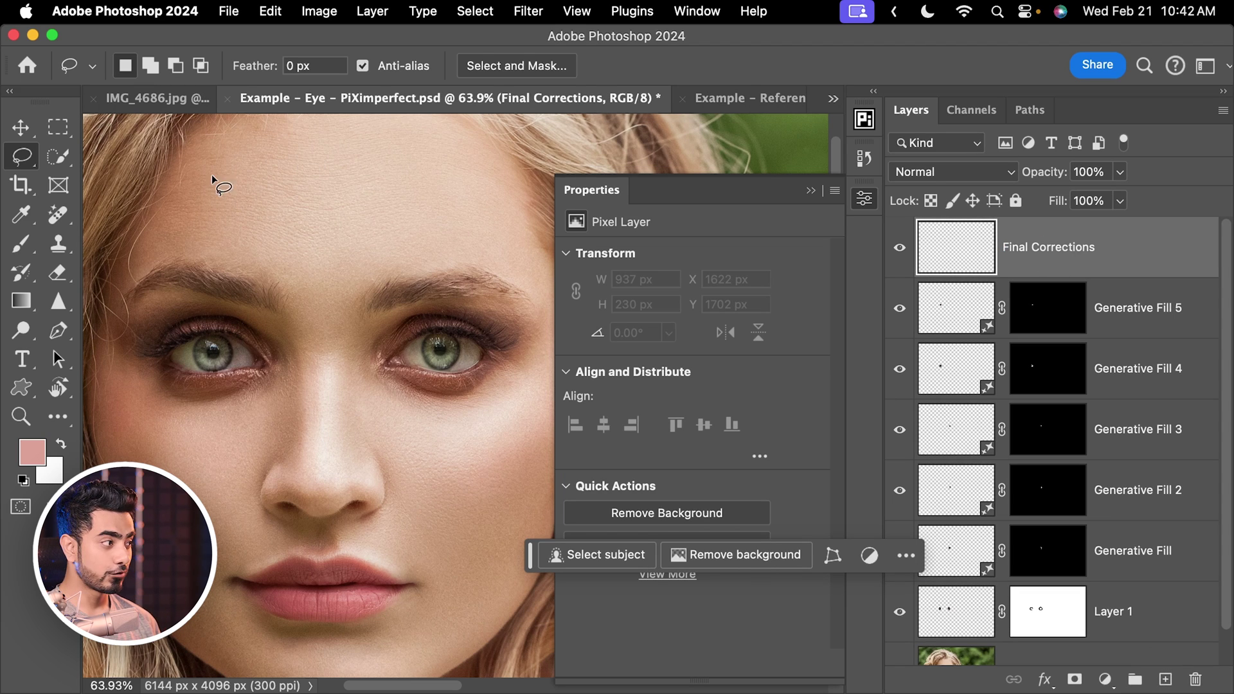
Use a smaller Remove Tool brush to erase the flaw at the upper iris edge.
left_click(70, 216)
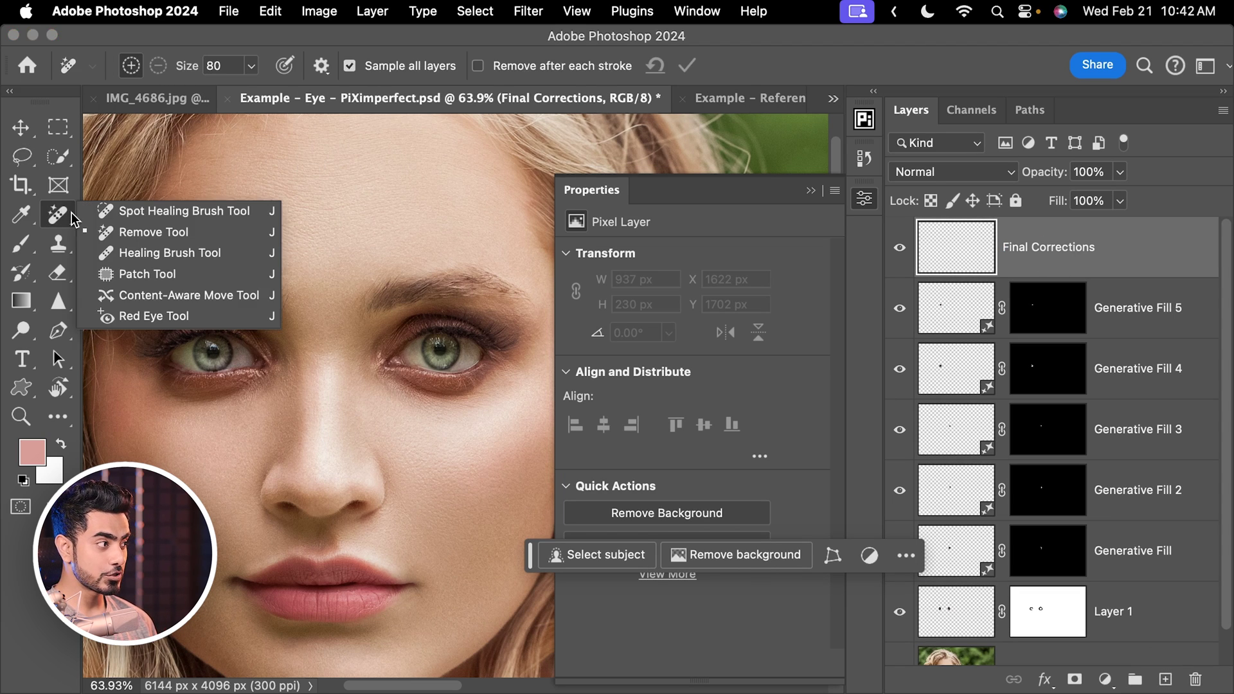
left_click(138, 232)
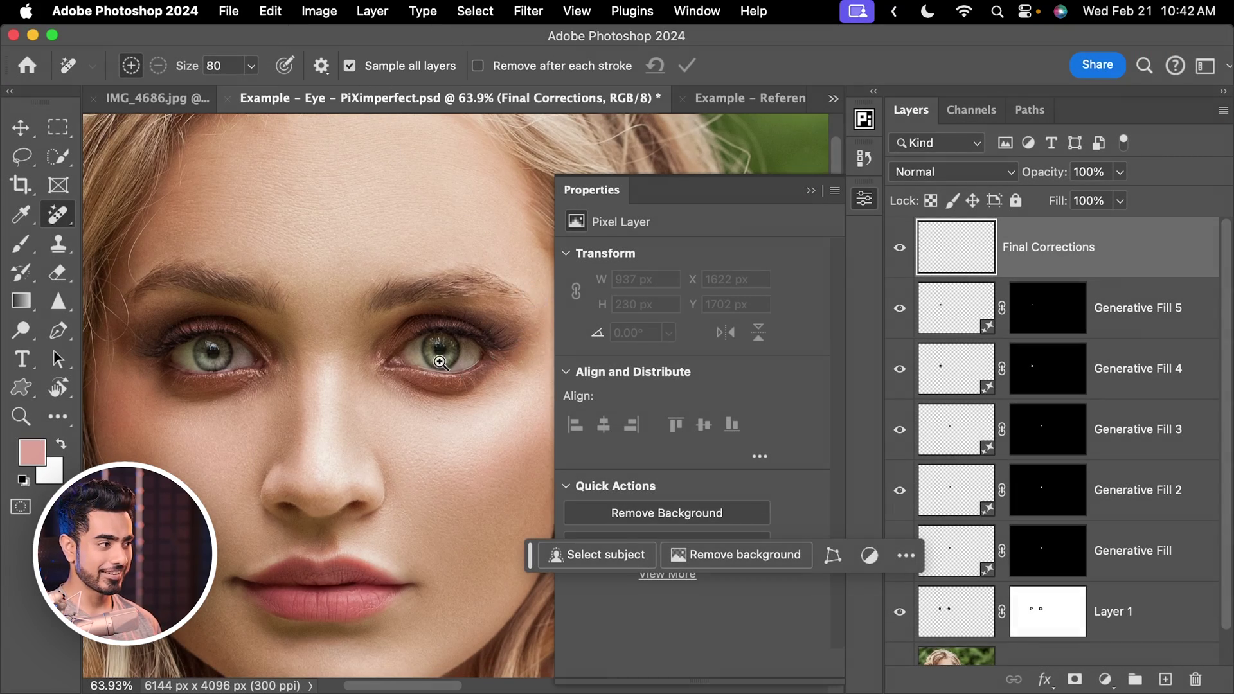
left_click(441, 356, "super")
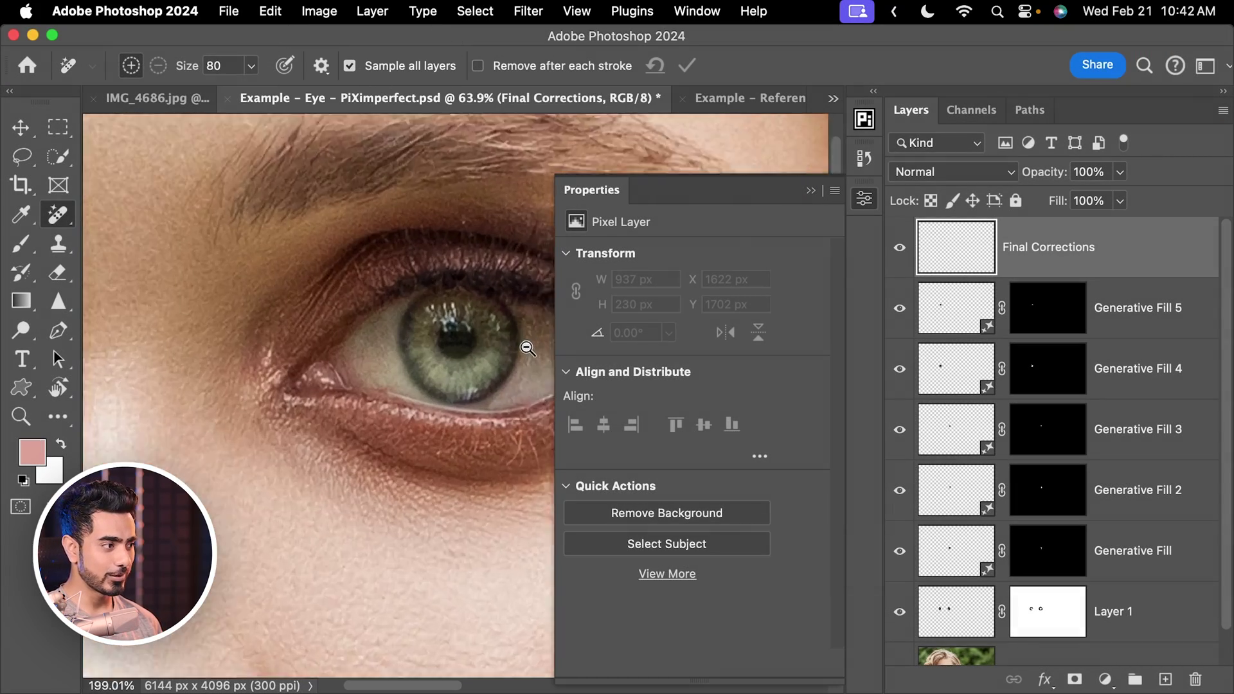
left_click_drag(454, 337, 389, 366)
key("bracketleft")
key("bracketleft")
key("bracketleft")
key("bracketleft")
key("bracketleft")
key("bracketleft")
key("bracketleft")
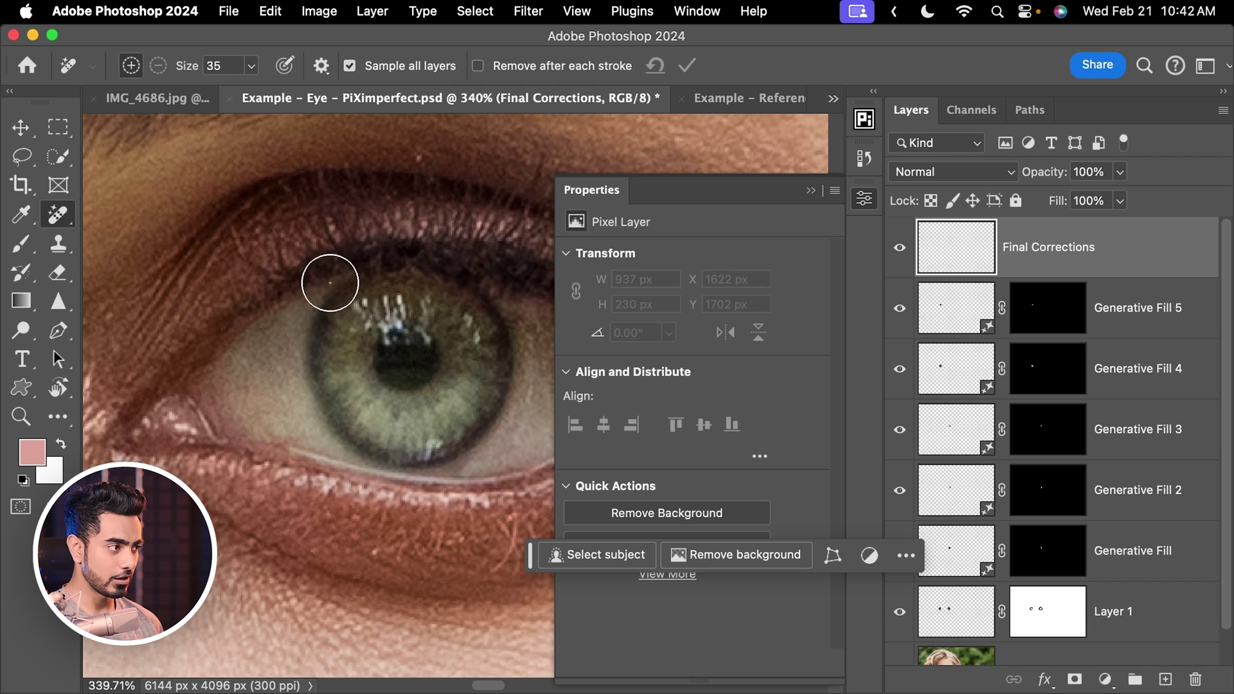
mouse_move(352, 268)
left_mouse_down()
mouse_move(325, 269)
mouse_move(337, 284)
mouse_move(353, 275)
left_mouse_up()
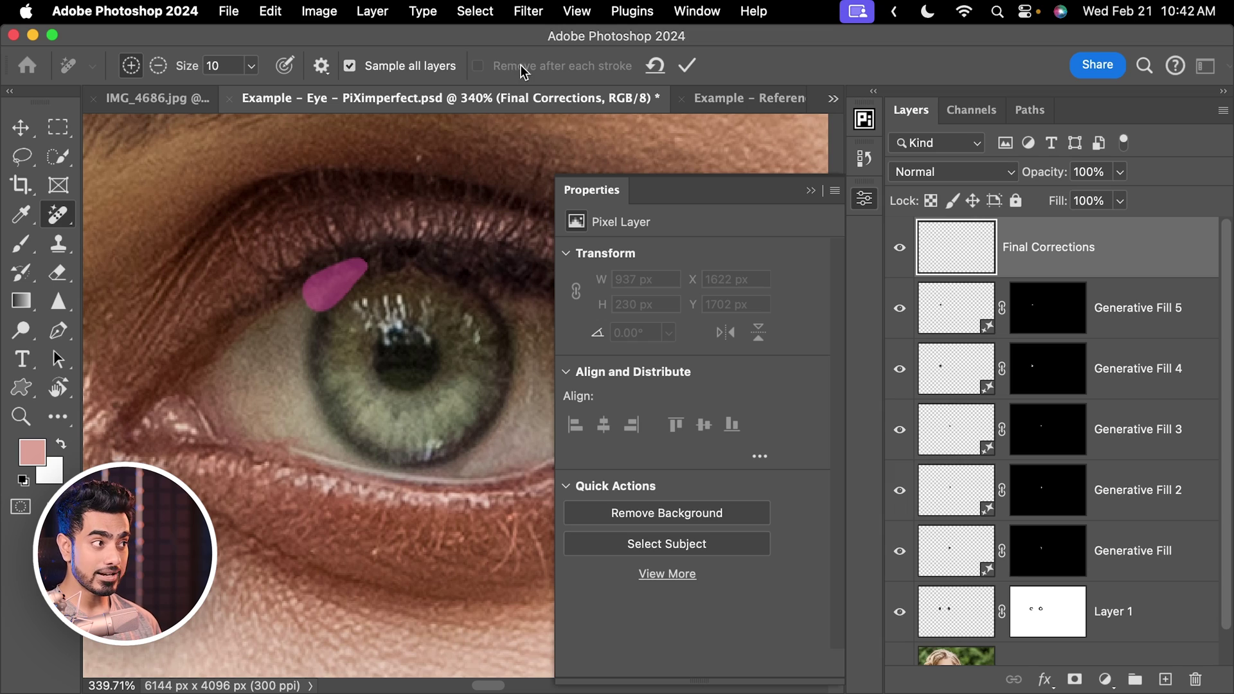
left_click(687, 65)
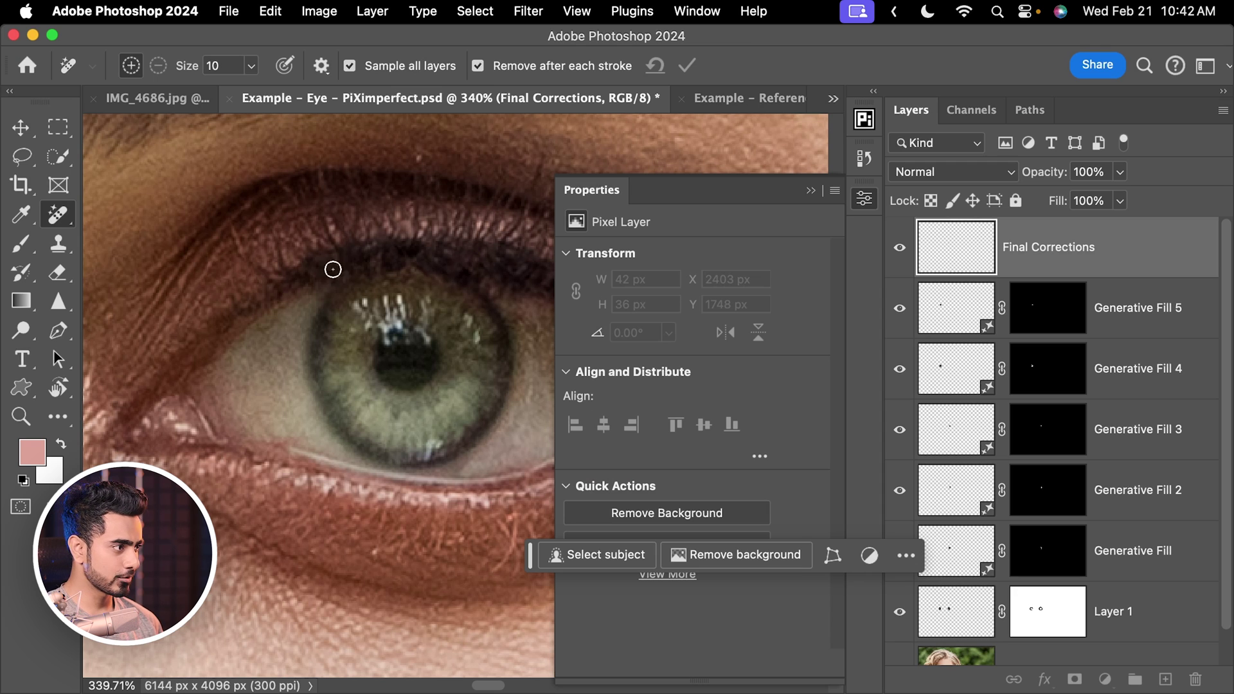
Remove the upper iris-edge flaw and several specks in the first eye's white.
left_click_drag(340, 270, 323, 295)
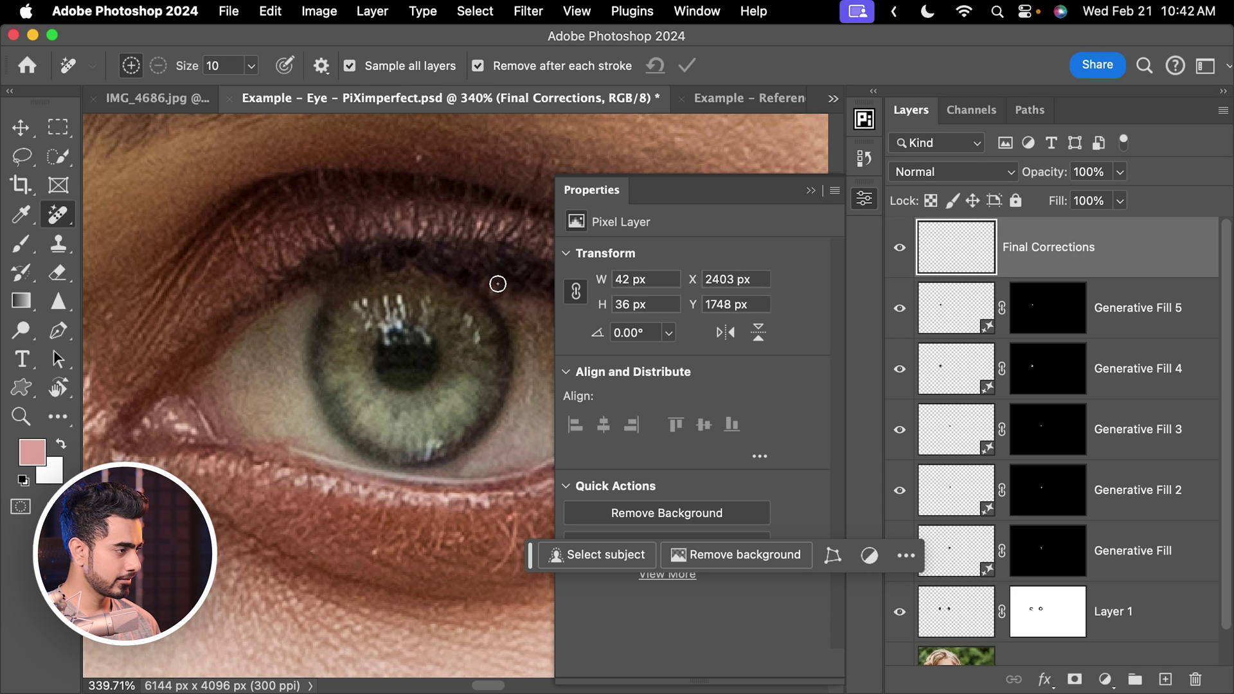
left_click_drag(452, 341, 382, 301)
scroll(406, 443, "up", 4)
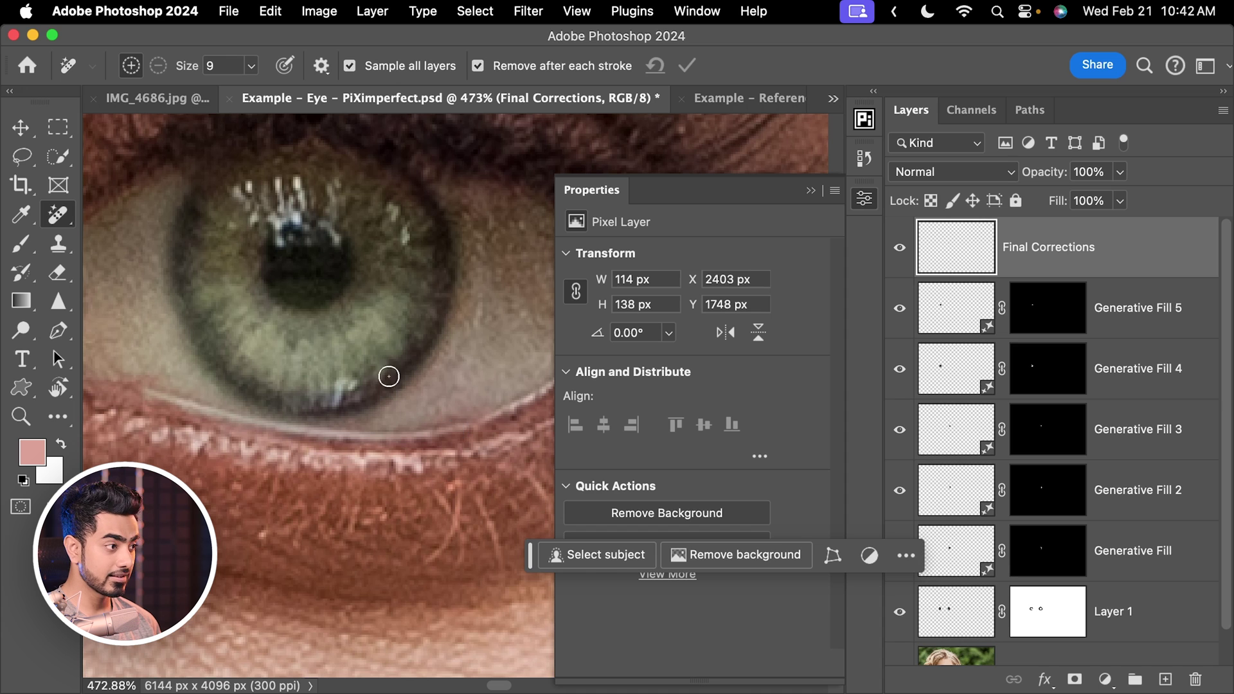
scroll(388, 376, "down", 4)
scroll(417, 321, "up", 4)
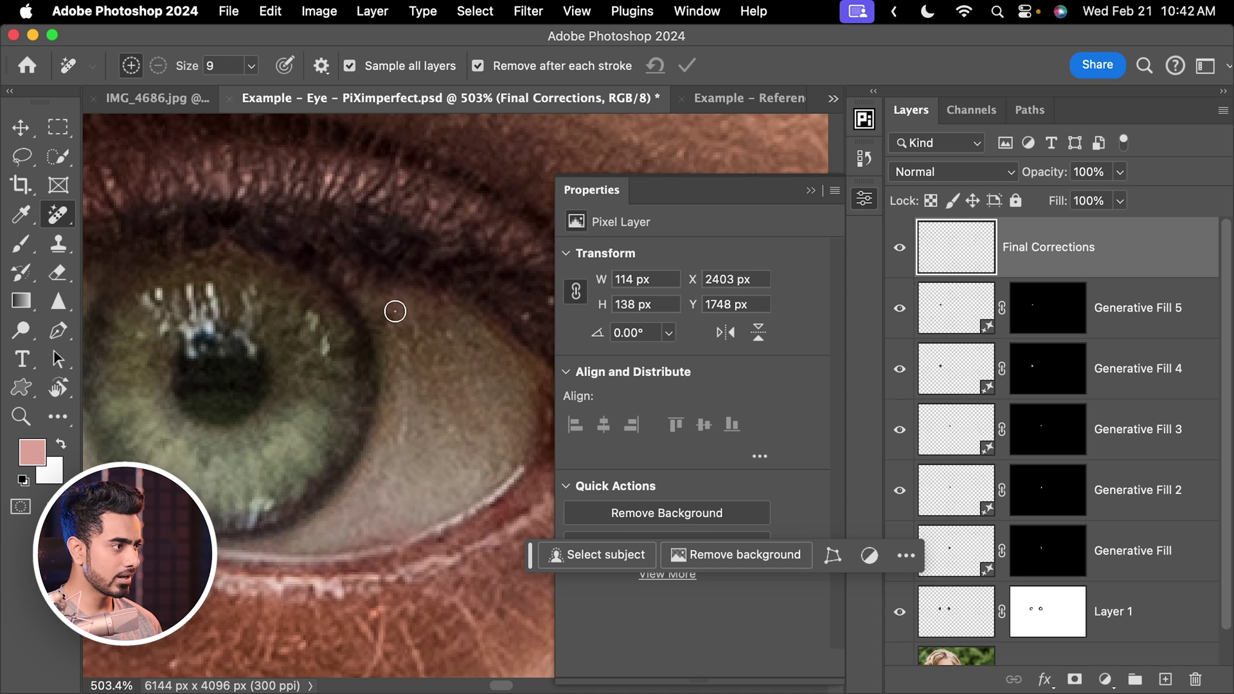
left_click_drag(395, 312, 380, 324)
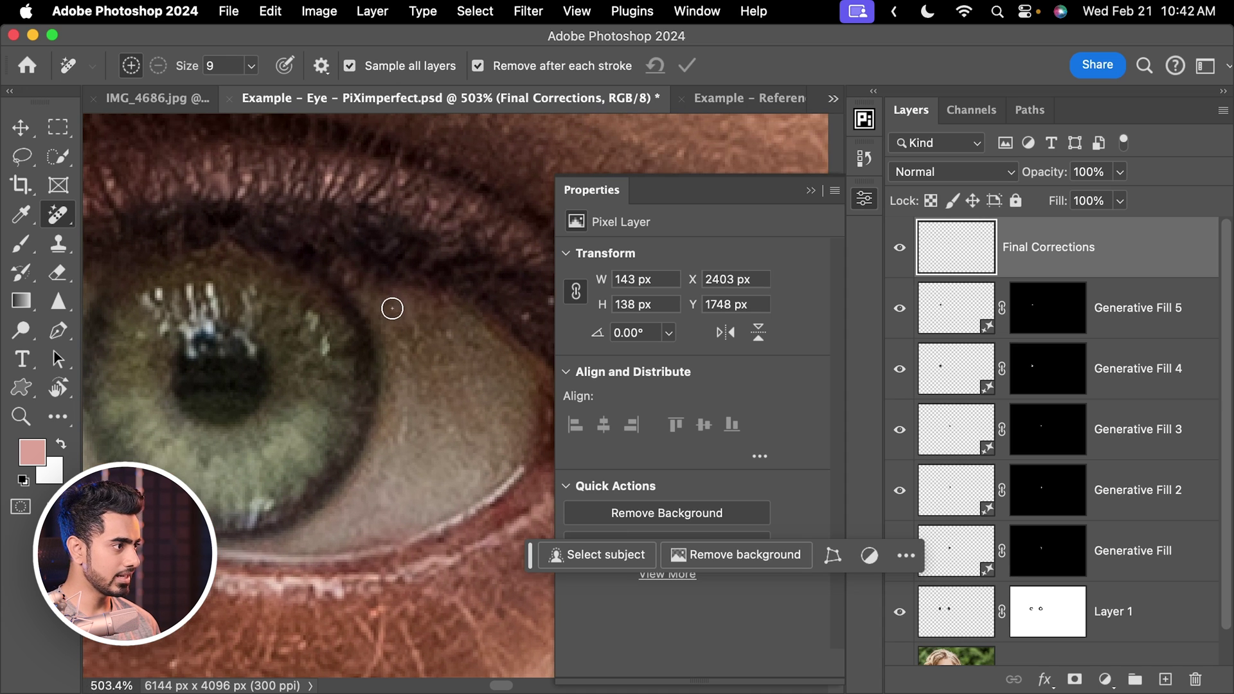
left_click(399, 306)
mouse_move(428, 282)
left_mouse_down()
mouse_move(396, 291)
mouse_move(393, 318)
left_mouse_up()
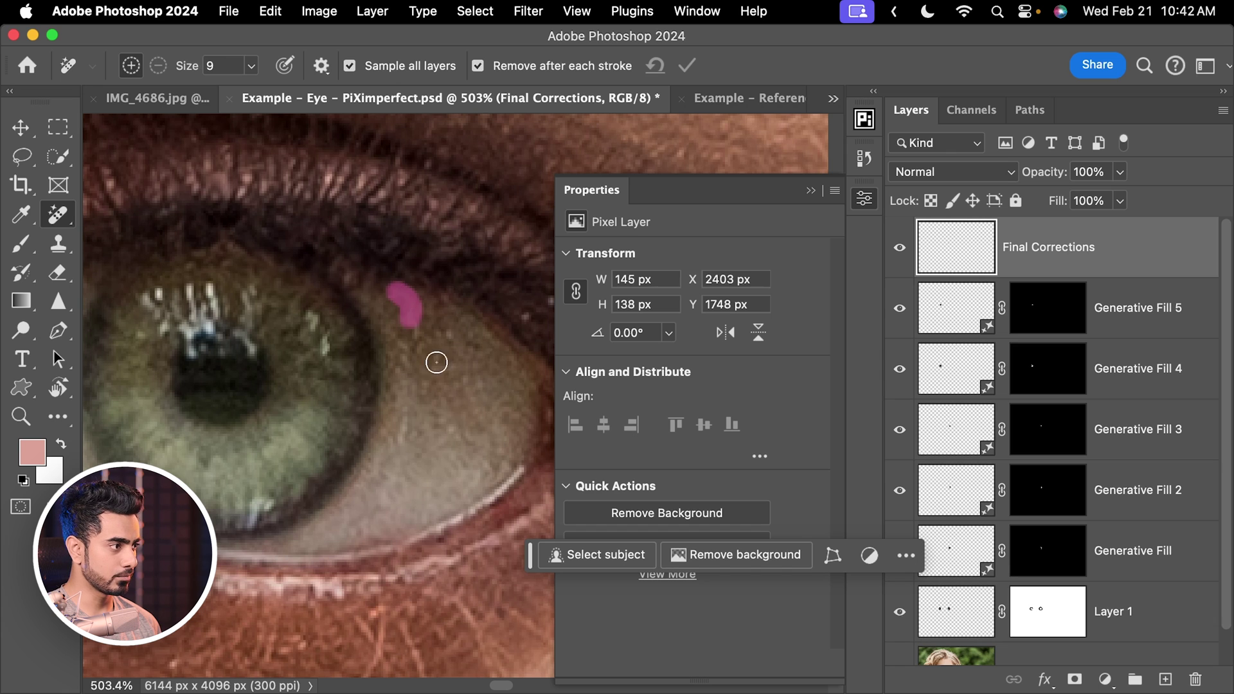
left_click(416, 332)
left_click(452, 338)
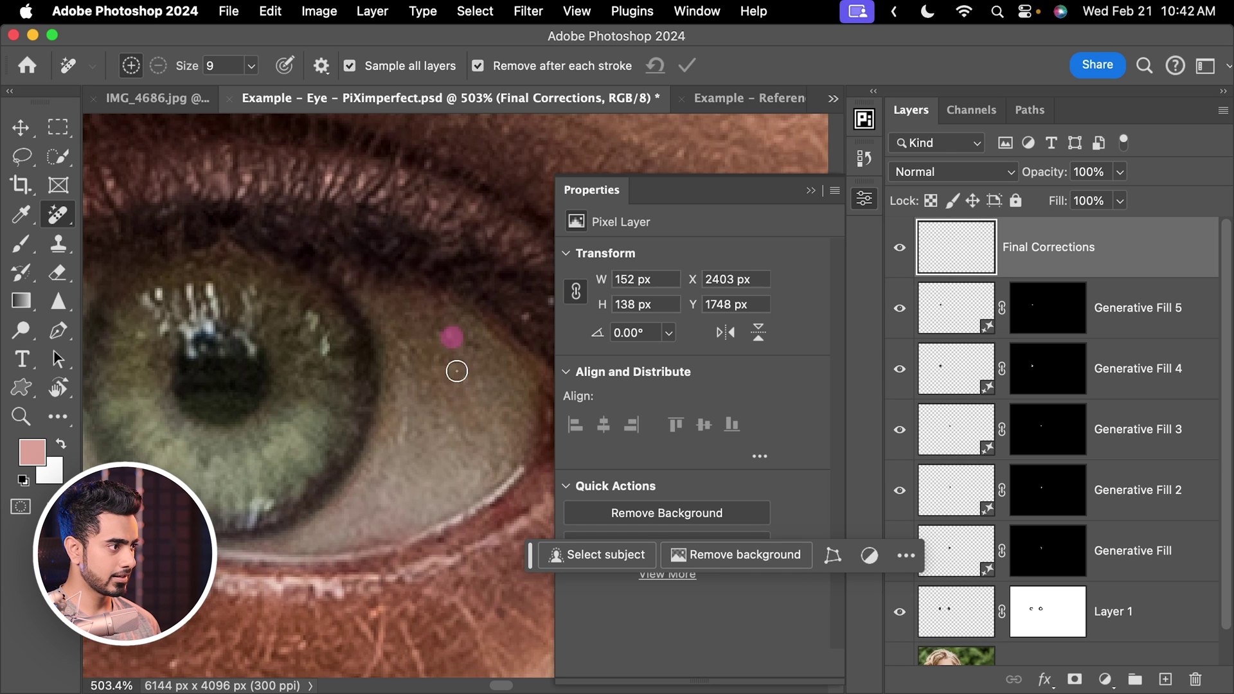
left_click_drag(432, 328, 336, 352)
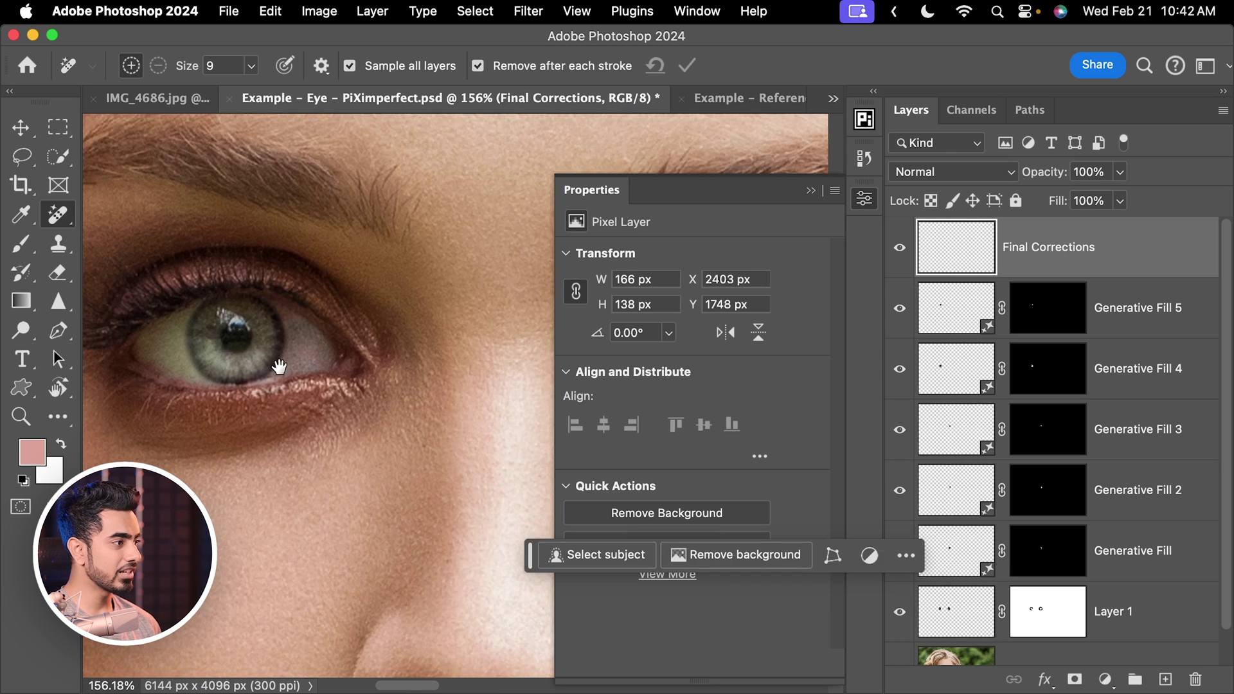
Clean flaws along the other eye's upper lid above the iris, then view the full face.
left_click_drag(277, 362, 365, 408)
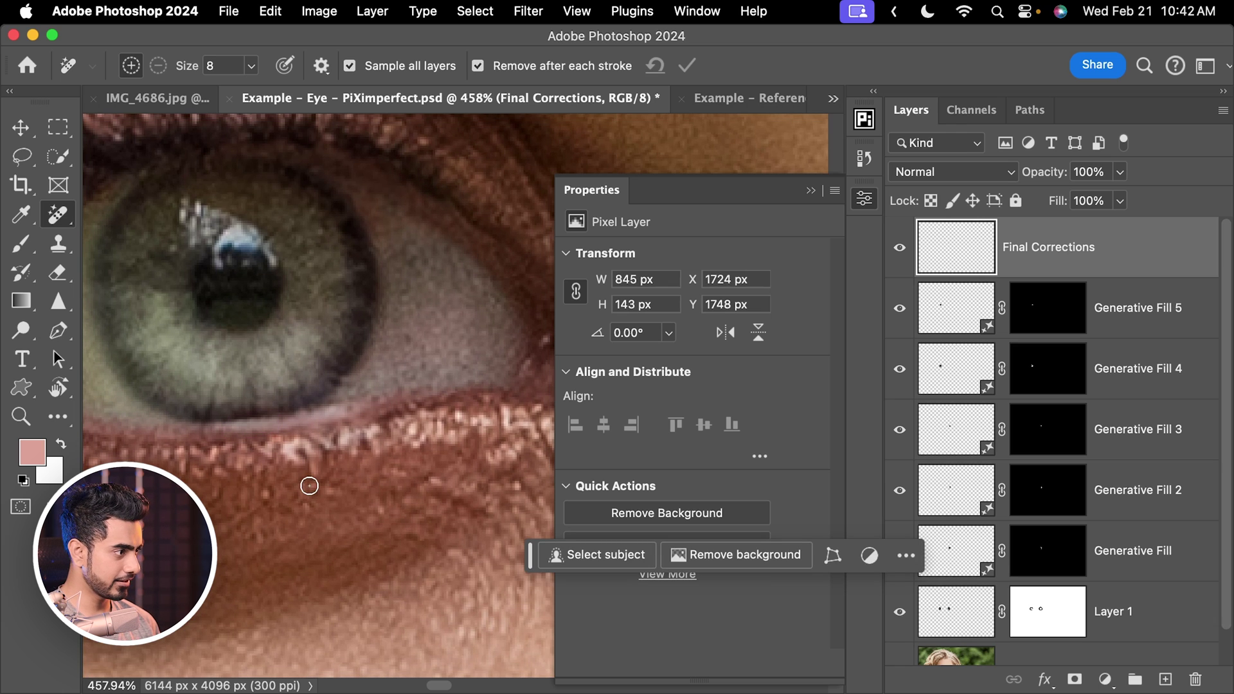
scroll(246, 417, "down", 2)
left_click_drag(286, 358, 329, 415)
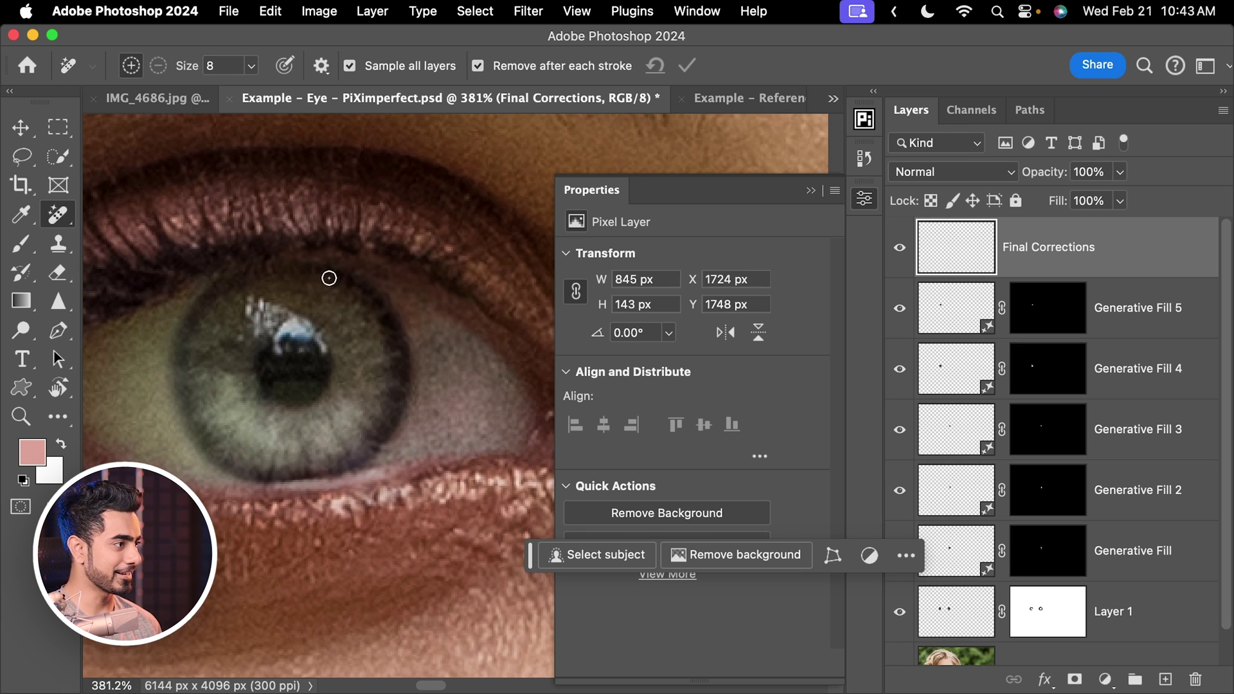
mouse_move(227, 275)
left_mouse_down()
mouse_move(181, 282)
mouse_move(178, 301)
mouse_move(206, 288)
left_mouse_up()
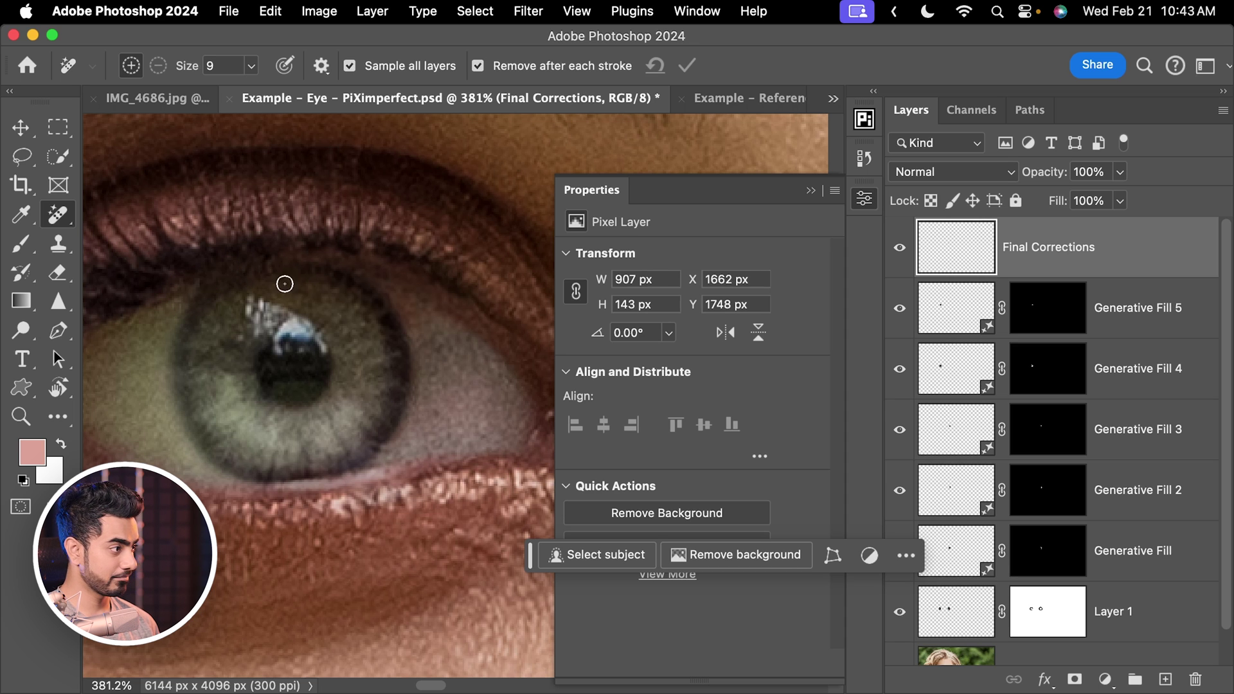
scroll(413, 267, "down", 5)
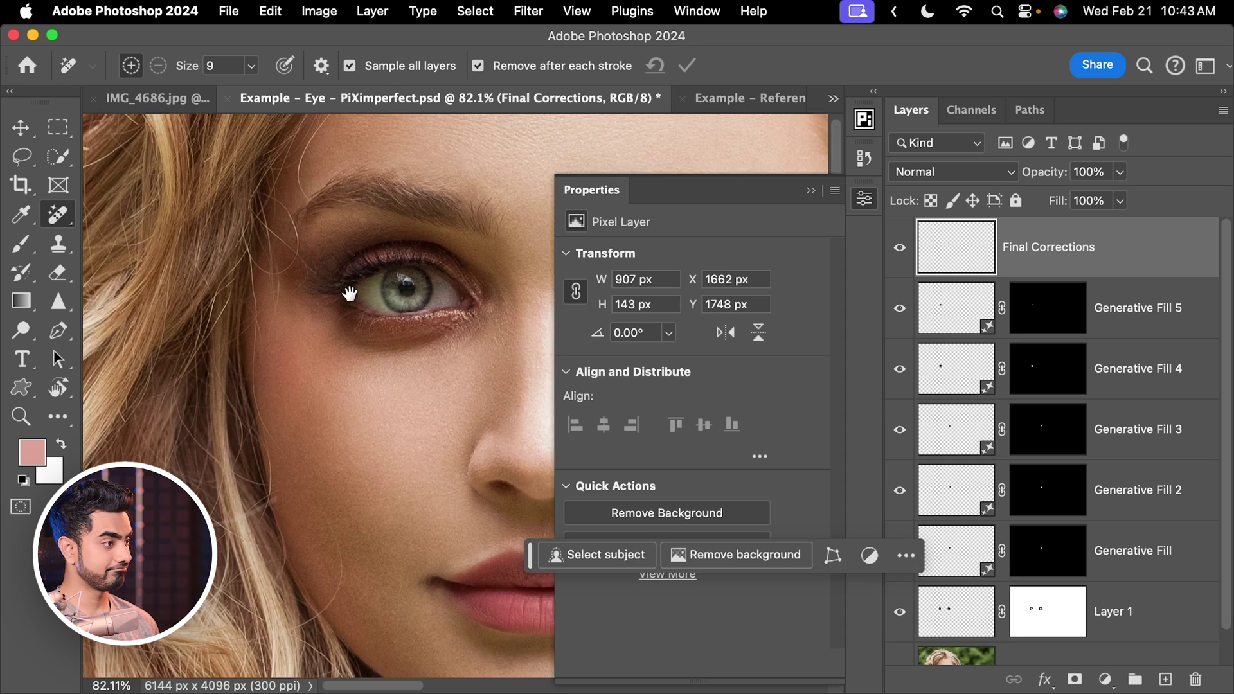
left_click_drag(350, 286, 380, 319)
scroll(360, 297, "down", 2)
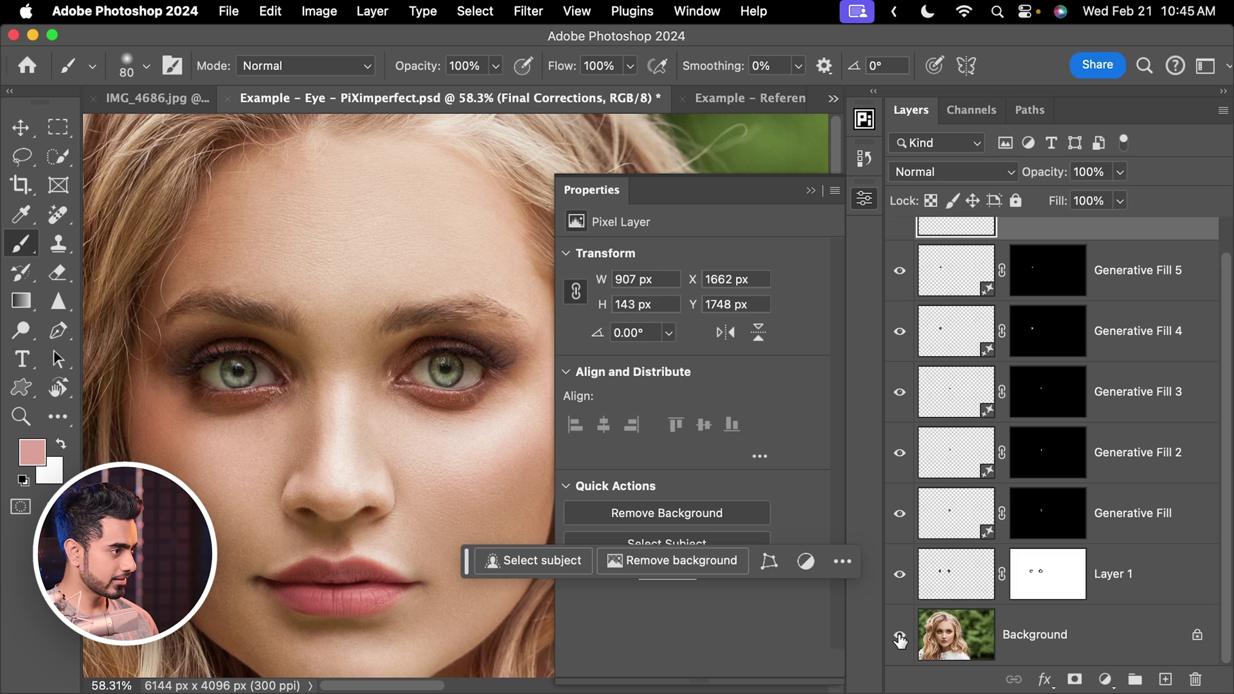
left_click(899, 638, "alt")
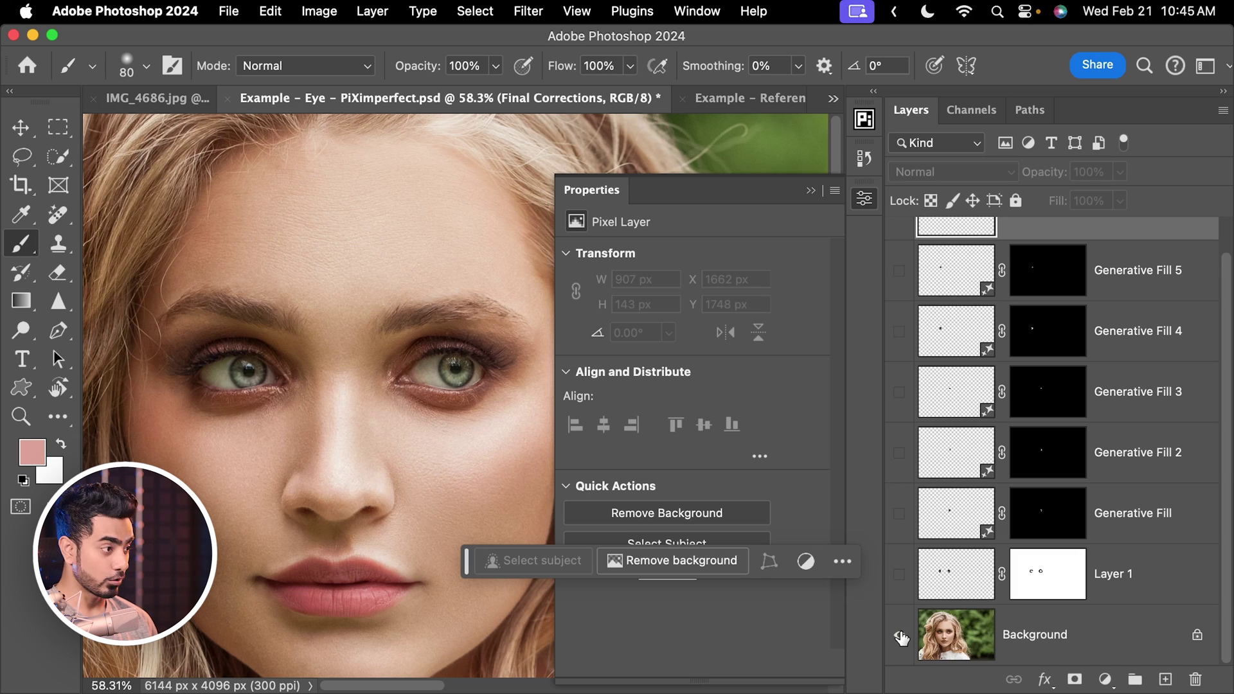
left_click(899, 638, "alt")
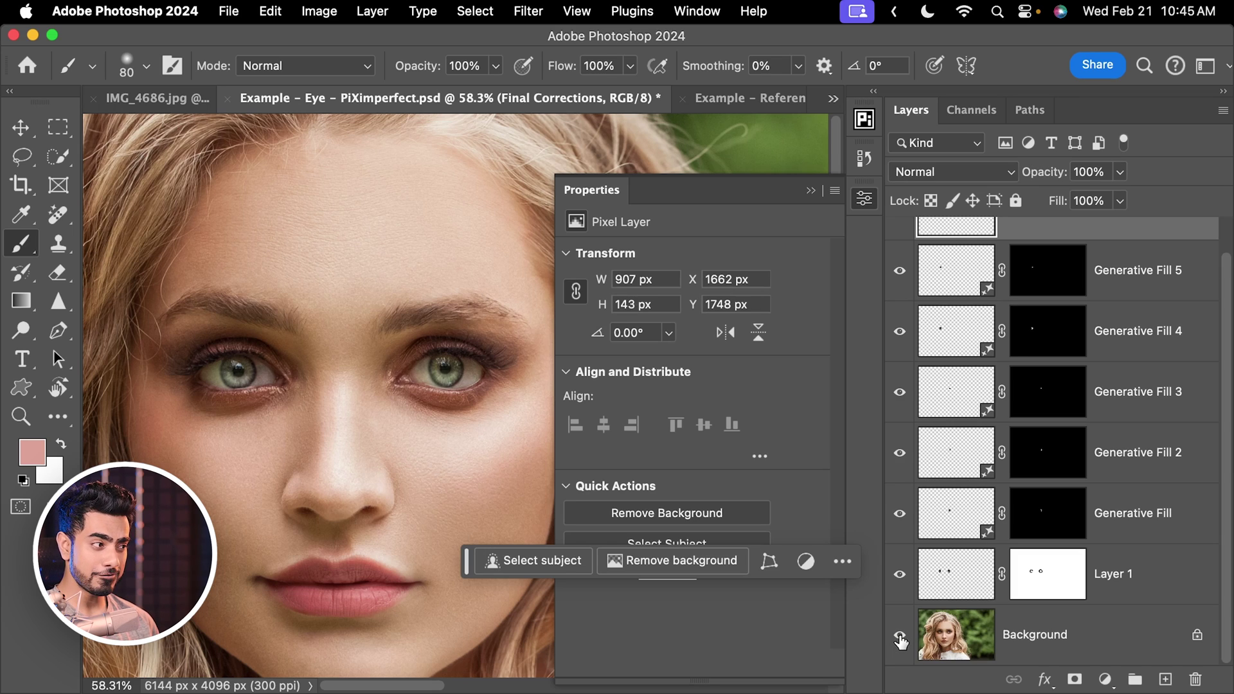
left_click(900, 636, "alt")
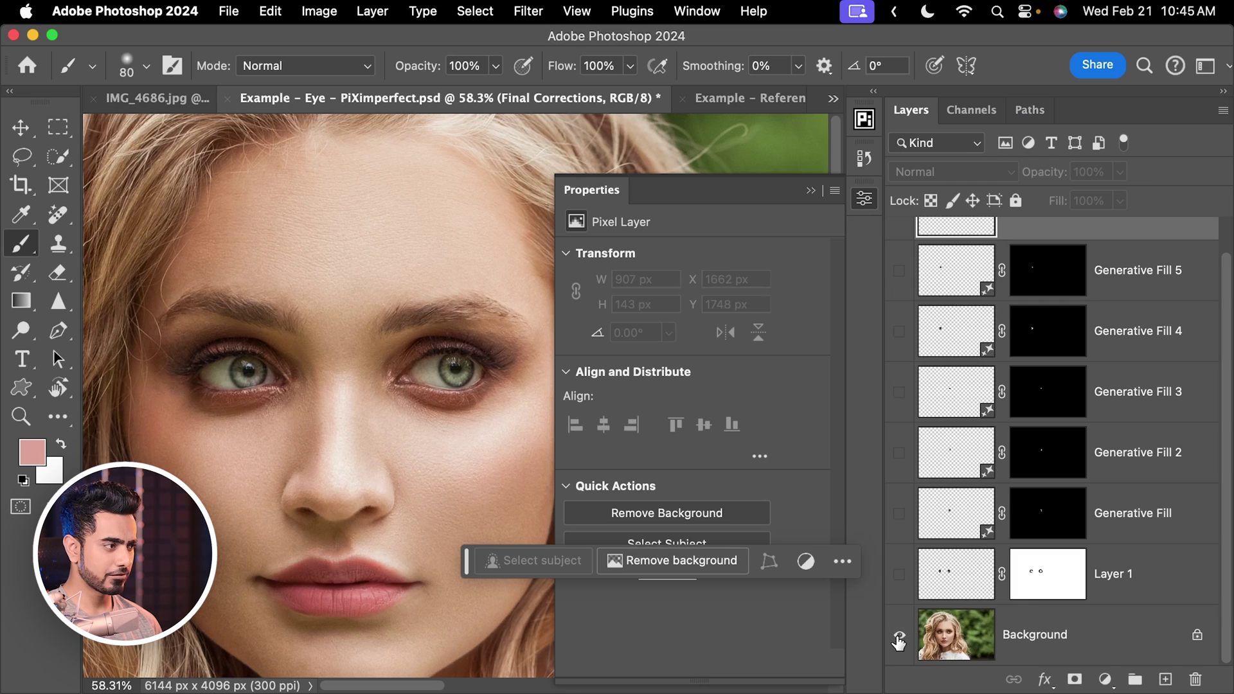
left_click(900, 639, "alt")
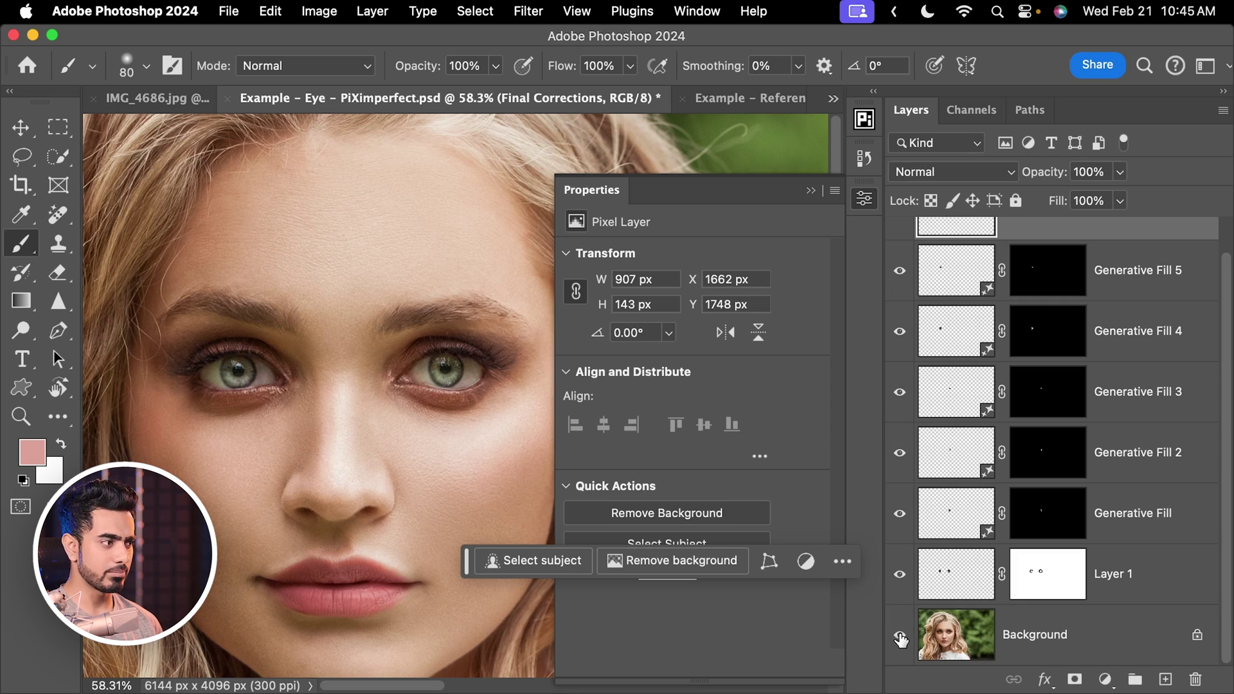
Target Layer 1's mask, inspect each eye close up, and switch to black.
left_click(1042, 580)
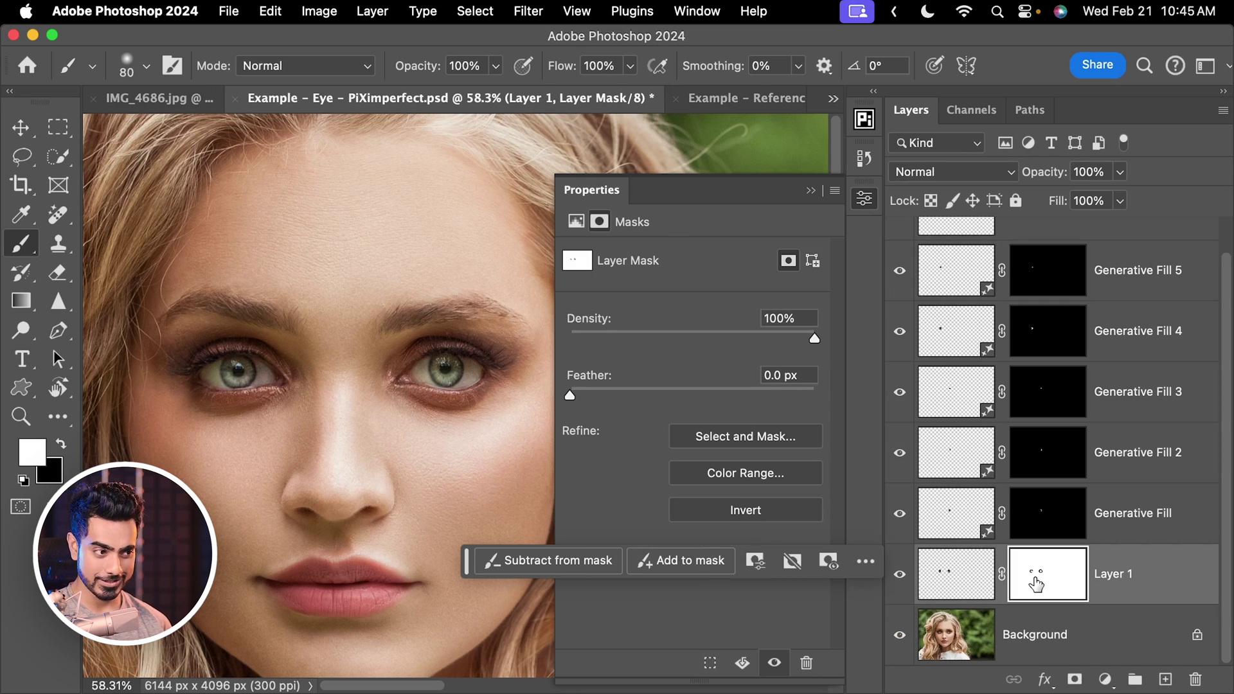
scroll(475, 365, "up", 10)
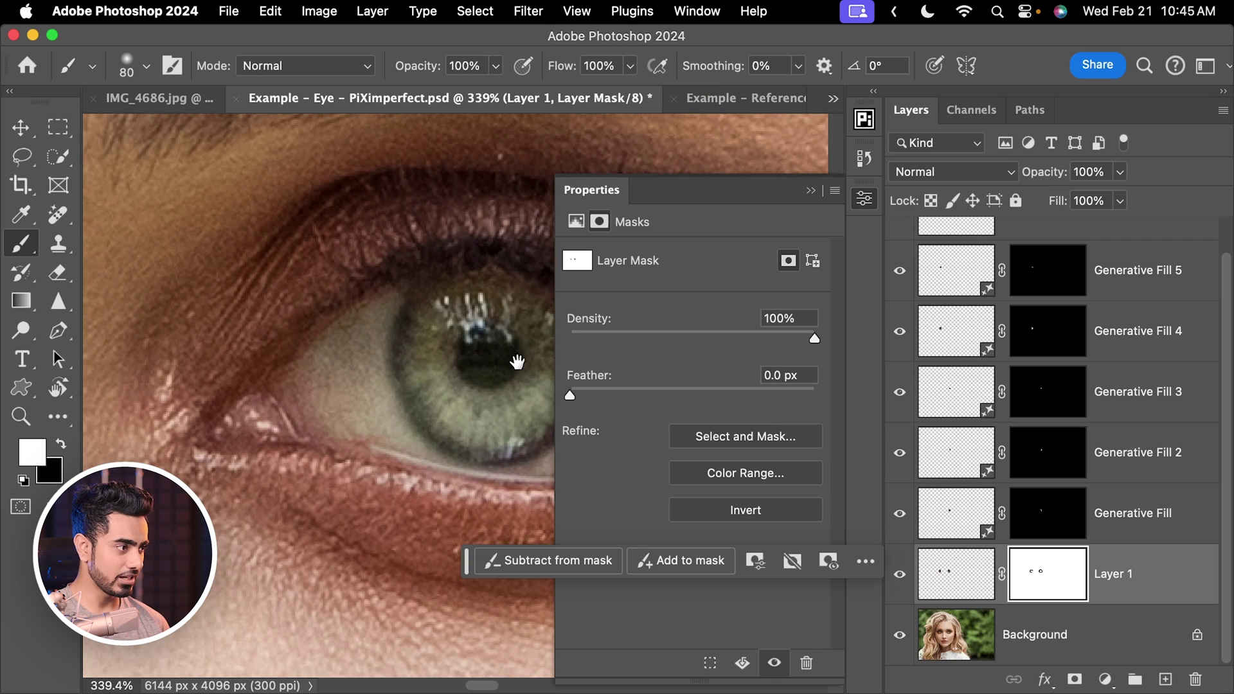
scroll(414, 363, "down", 2)
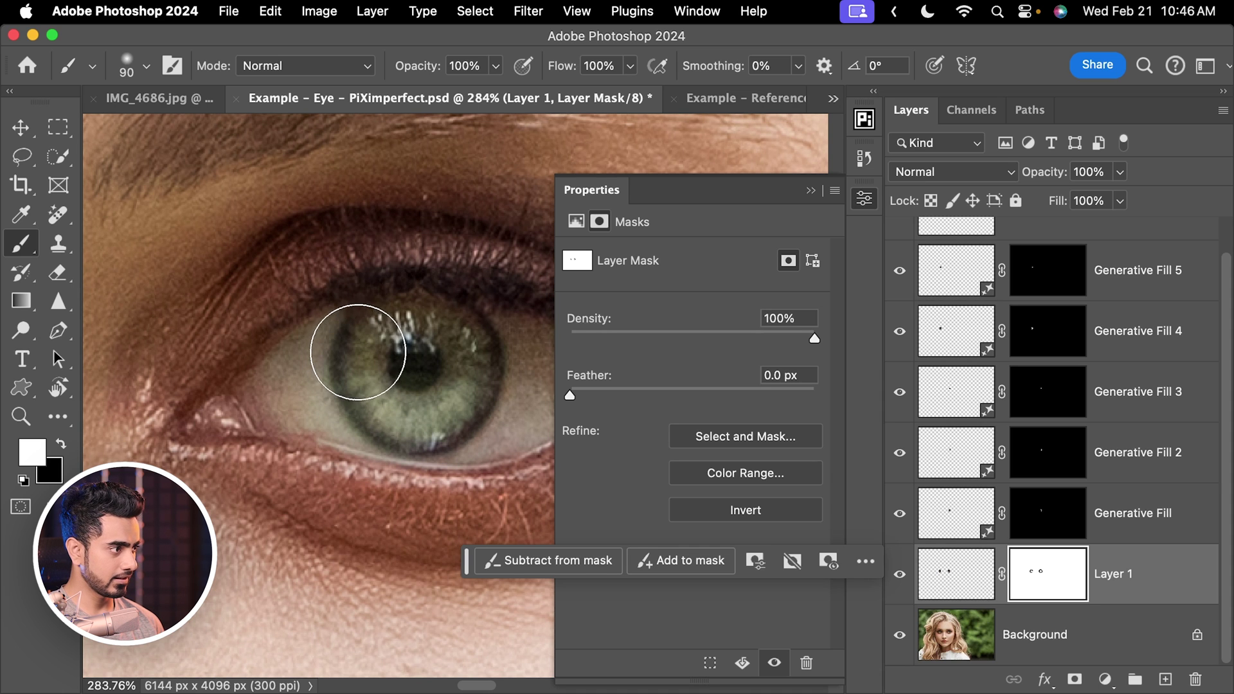
left_click_drag(419, 355, 482, 427)
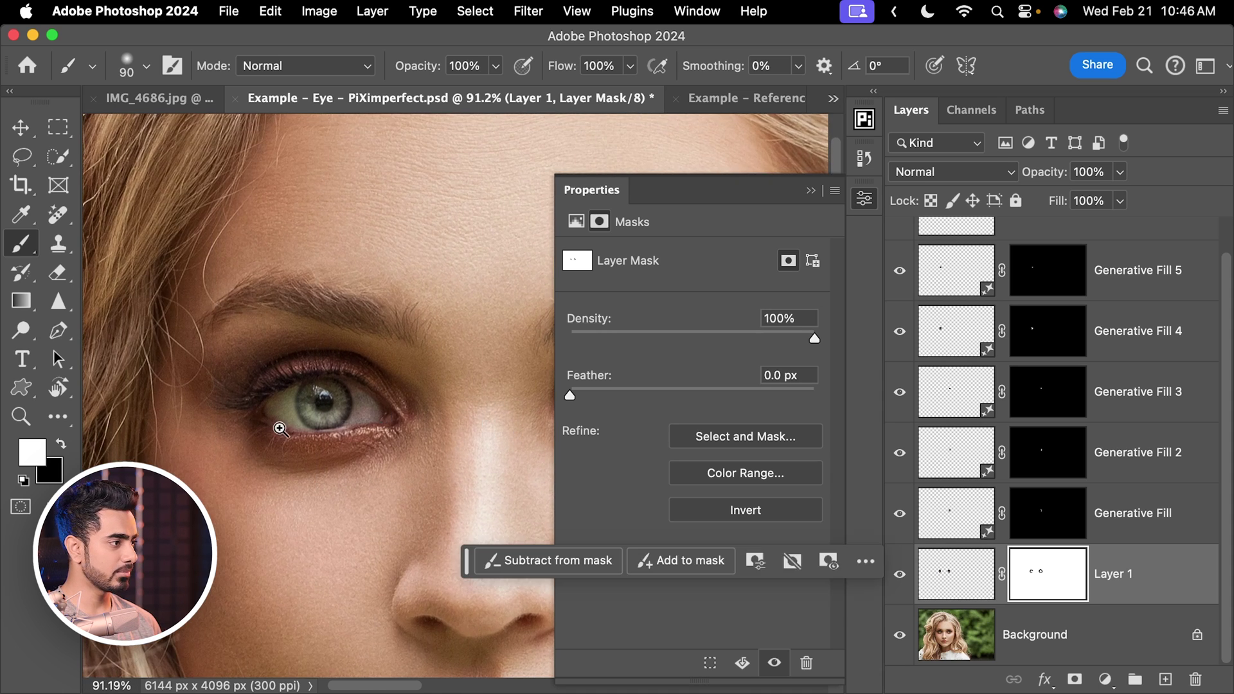
left_click_drag(280, 428, 359, 405)
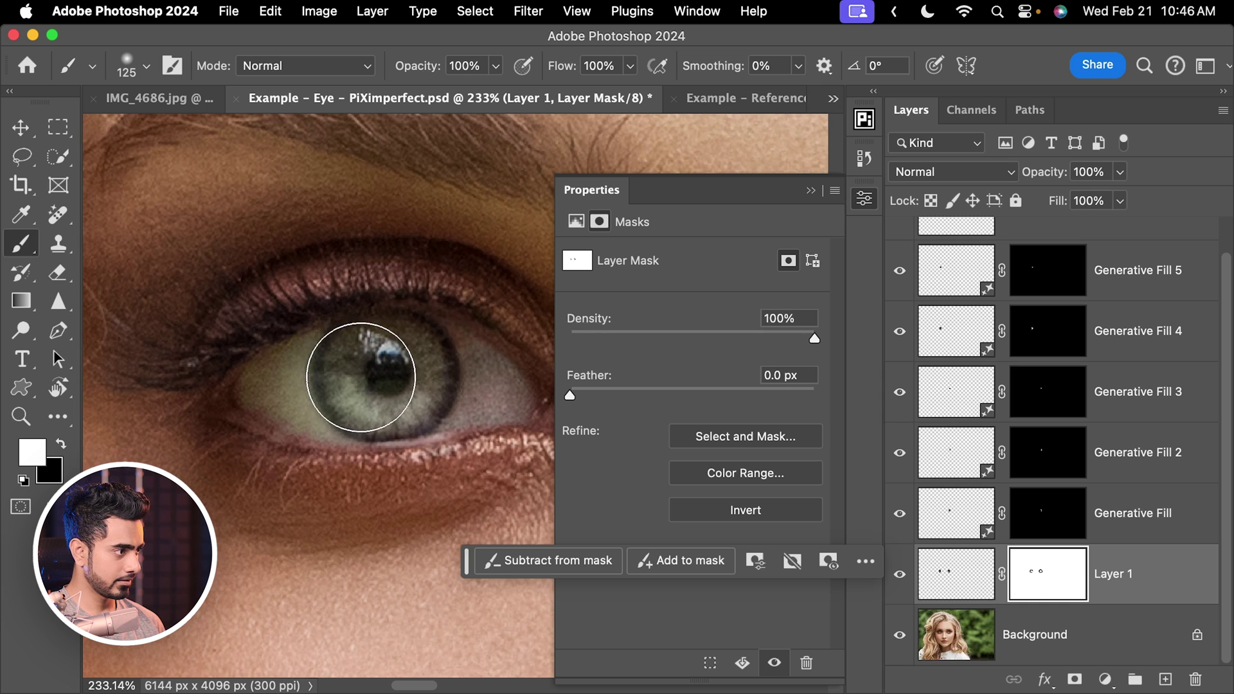
key("x")
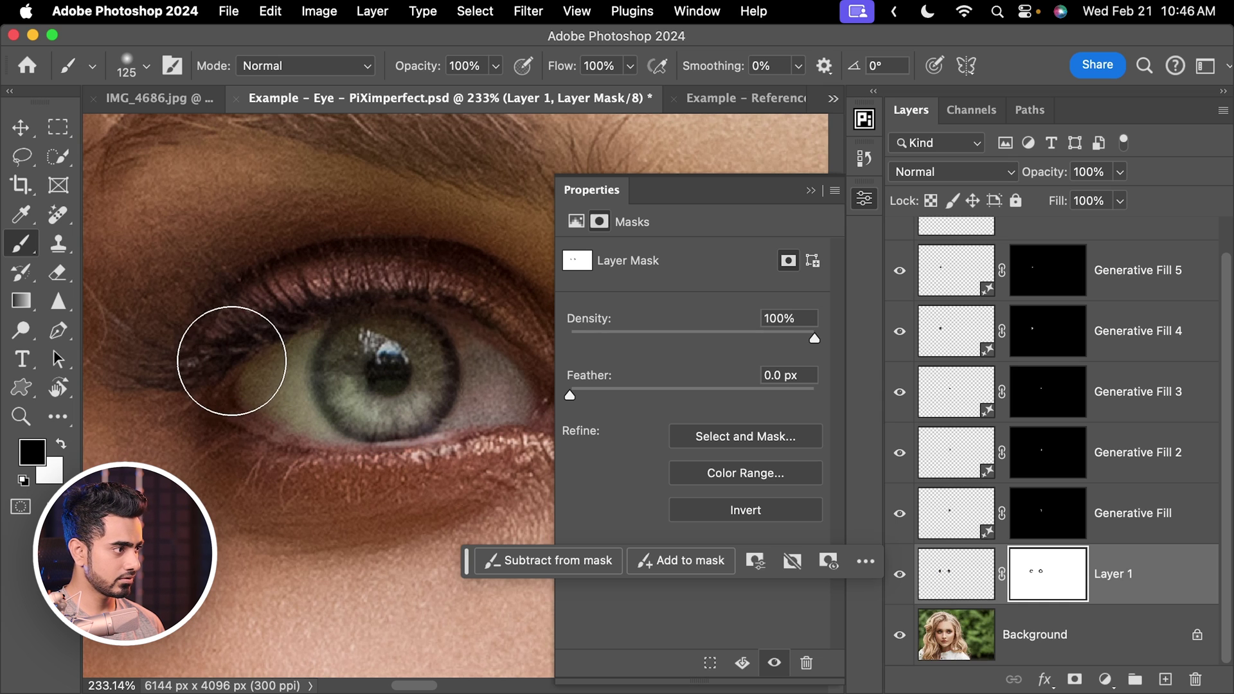
left_click_drag(443, 304, 322, 320)
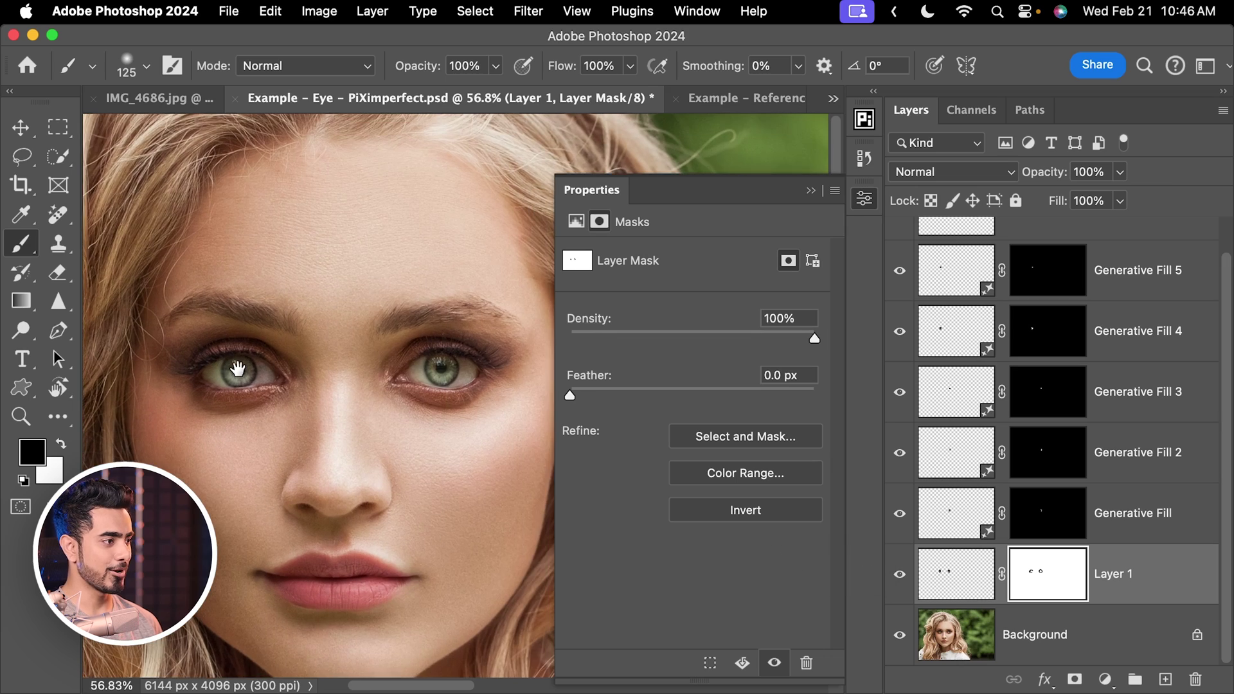